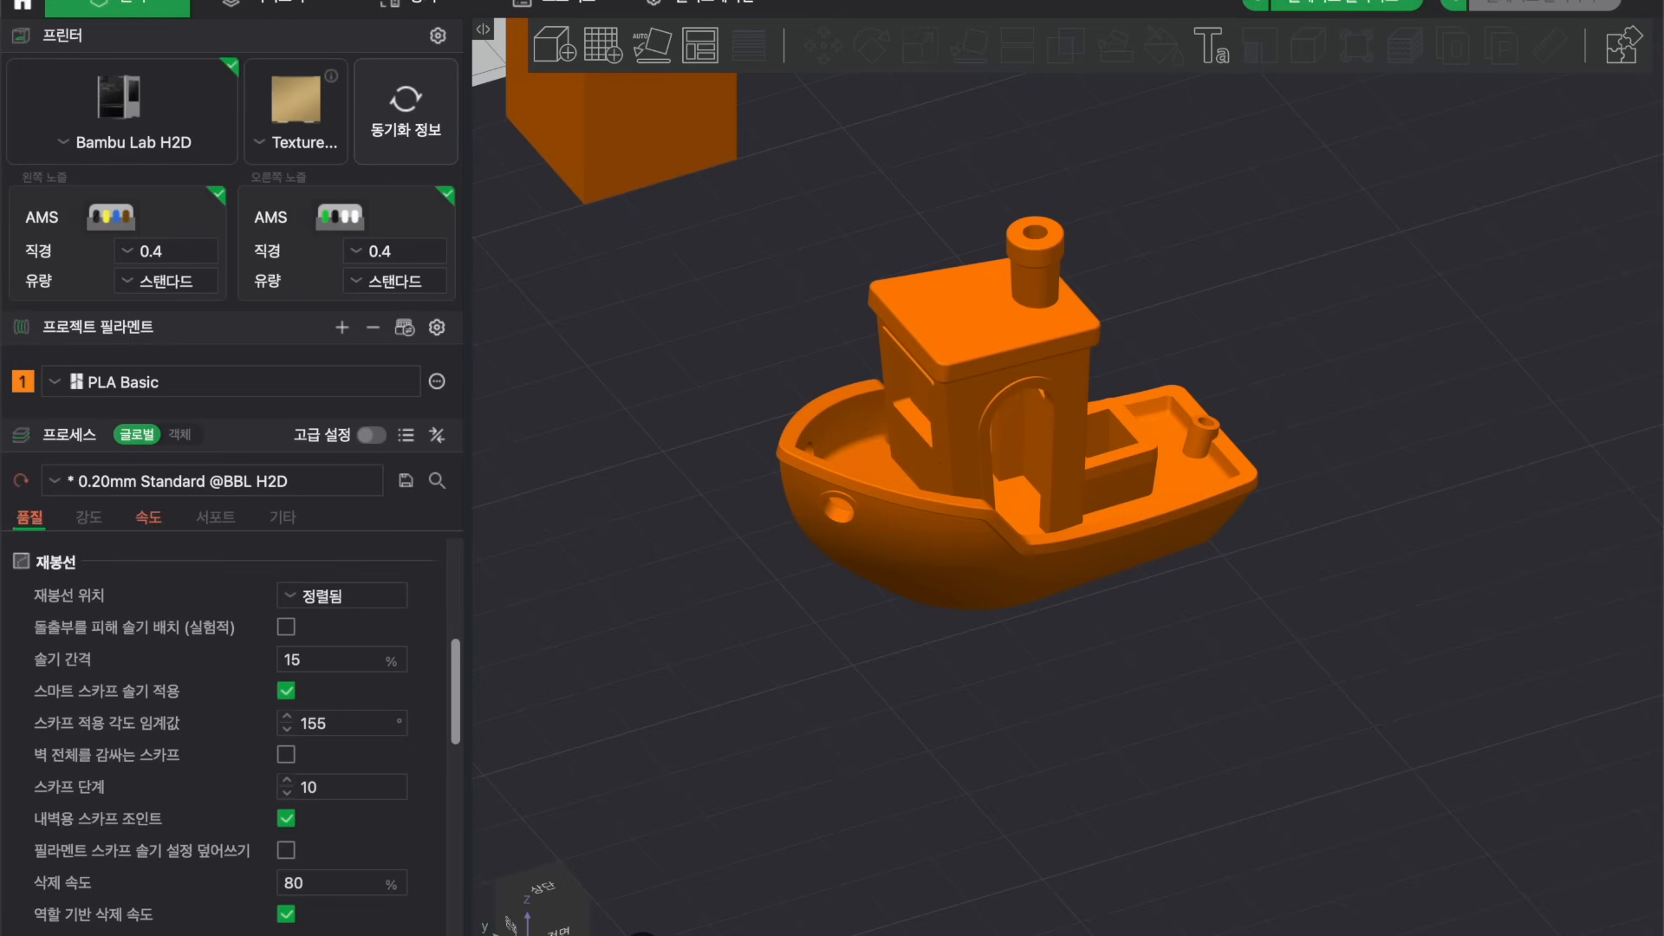
Slice the plate and show the preview coloured by line type.
left_click(183, 0)
left_click(144, 3)
scroll(704, 830, "down", 10)
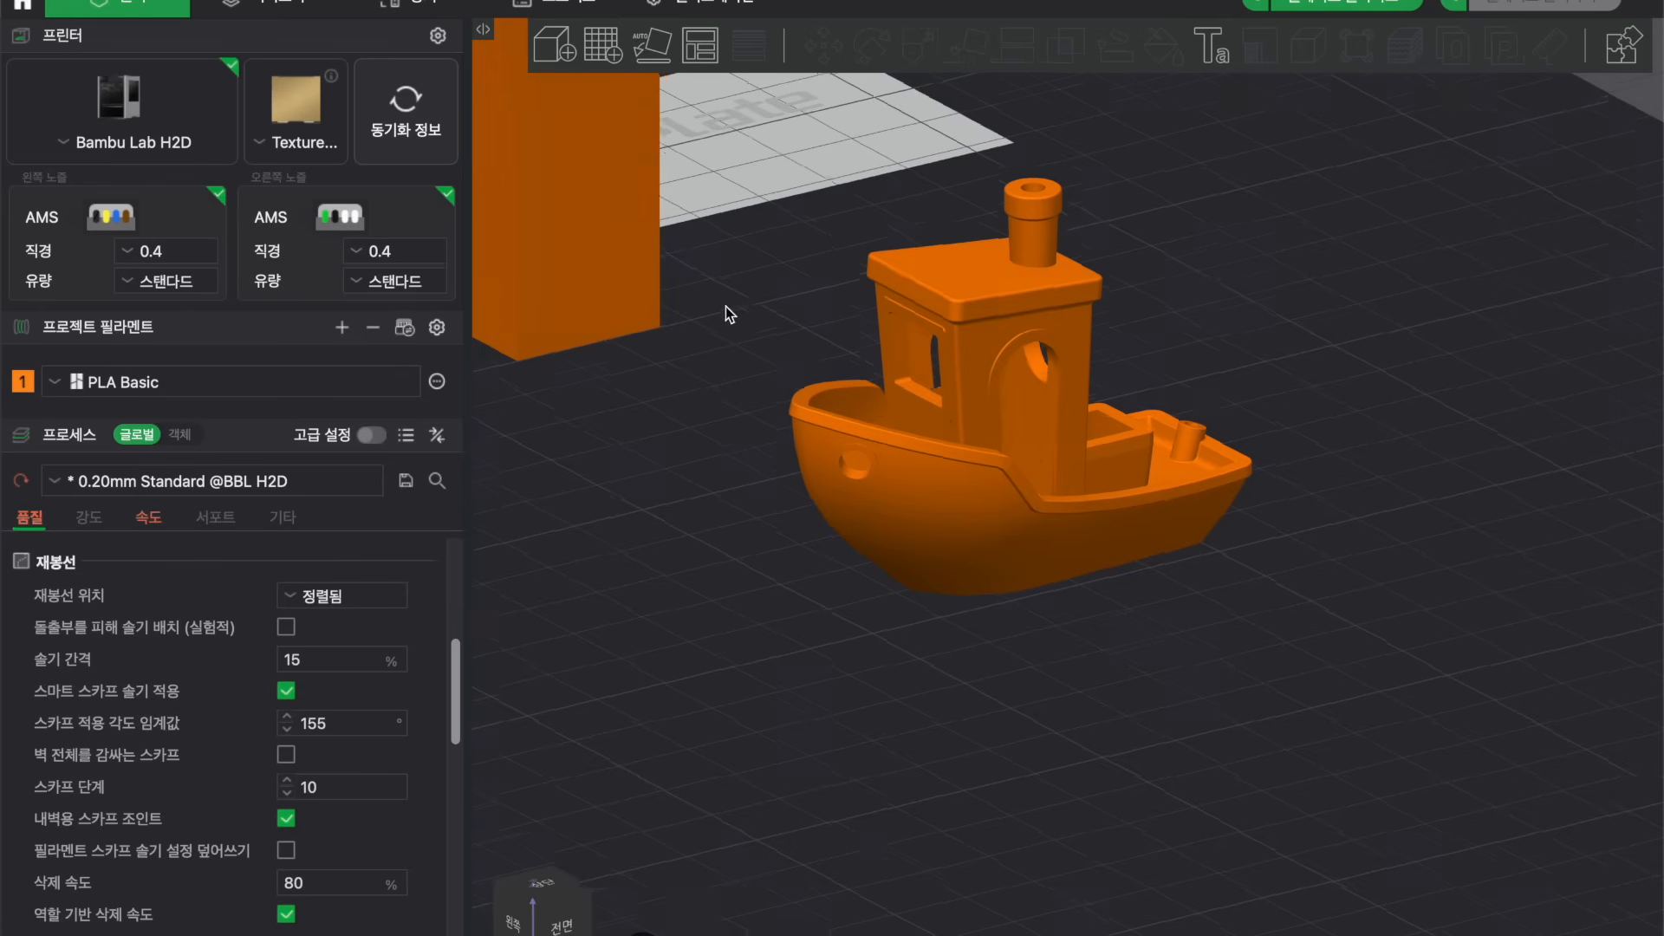
left_click(1357, 3)
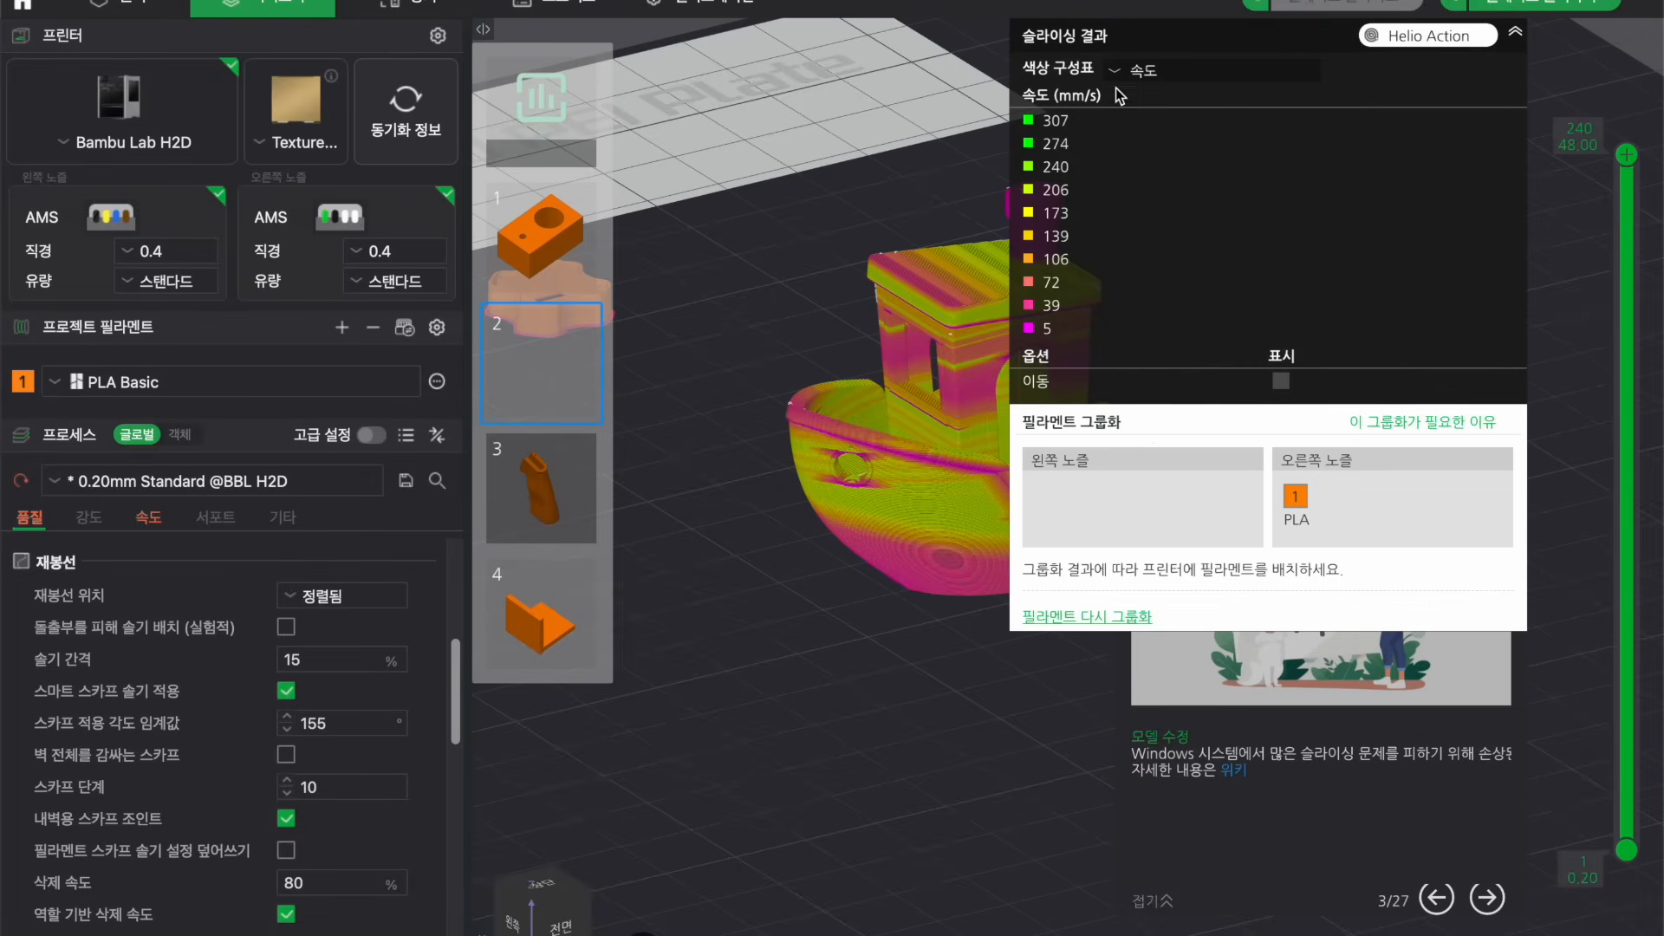
left_click(1213, 71)
left_click(1153, 95)
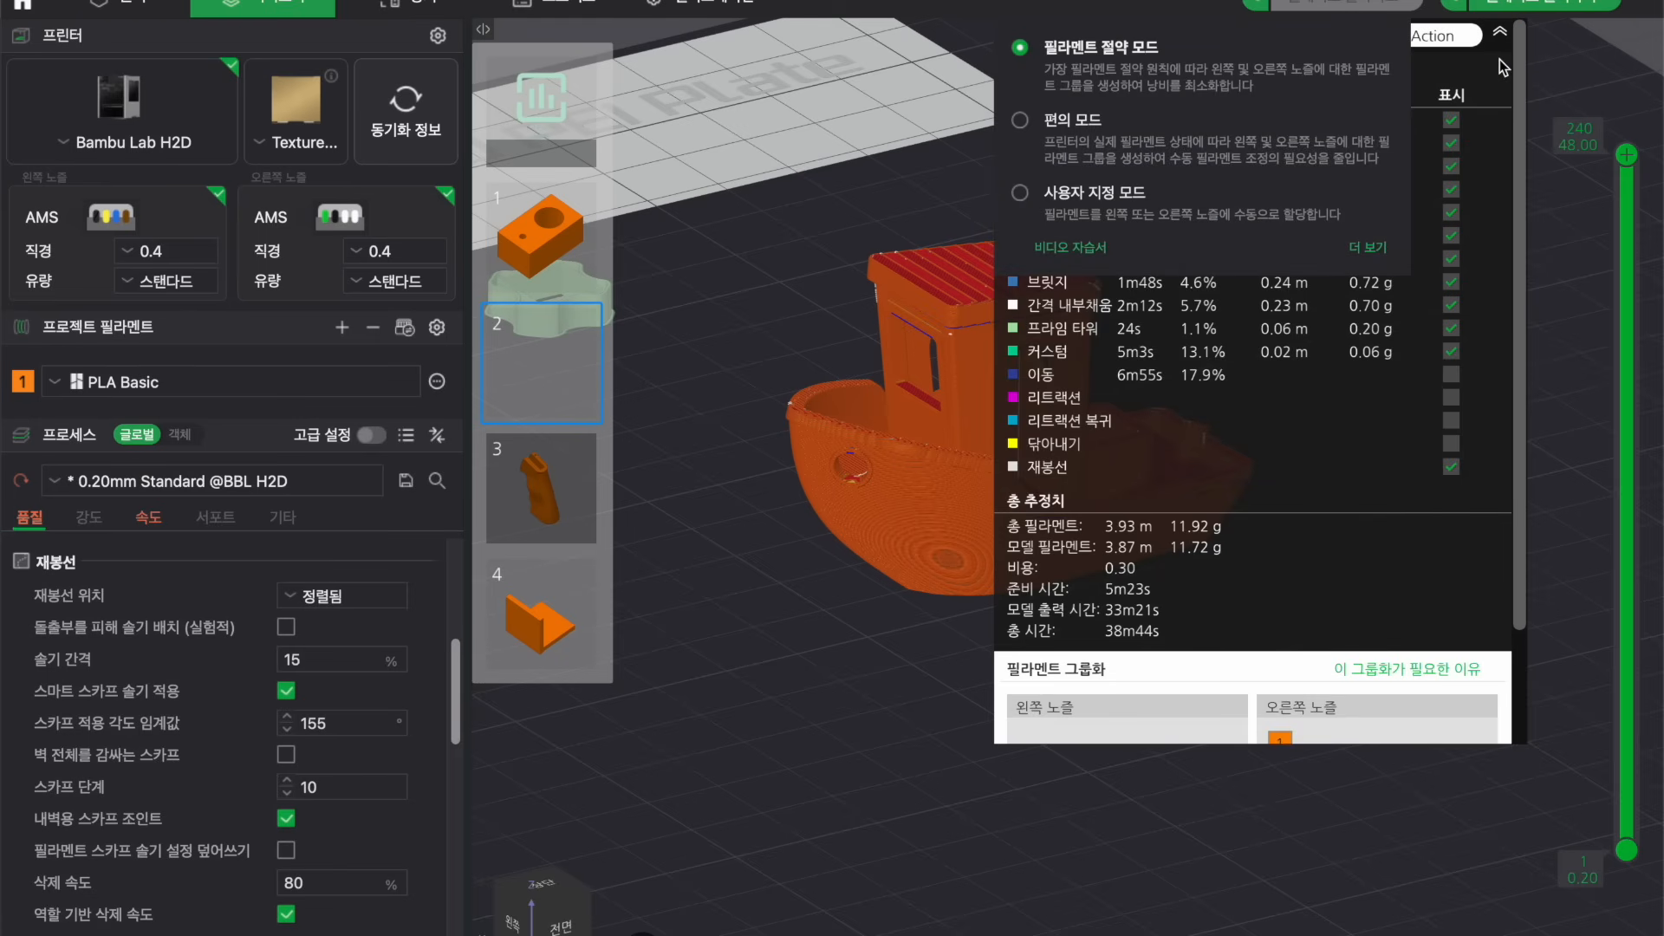
Run Helio Action with a chamber temperature of 35 °C.
left_click(1442, 41)
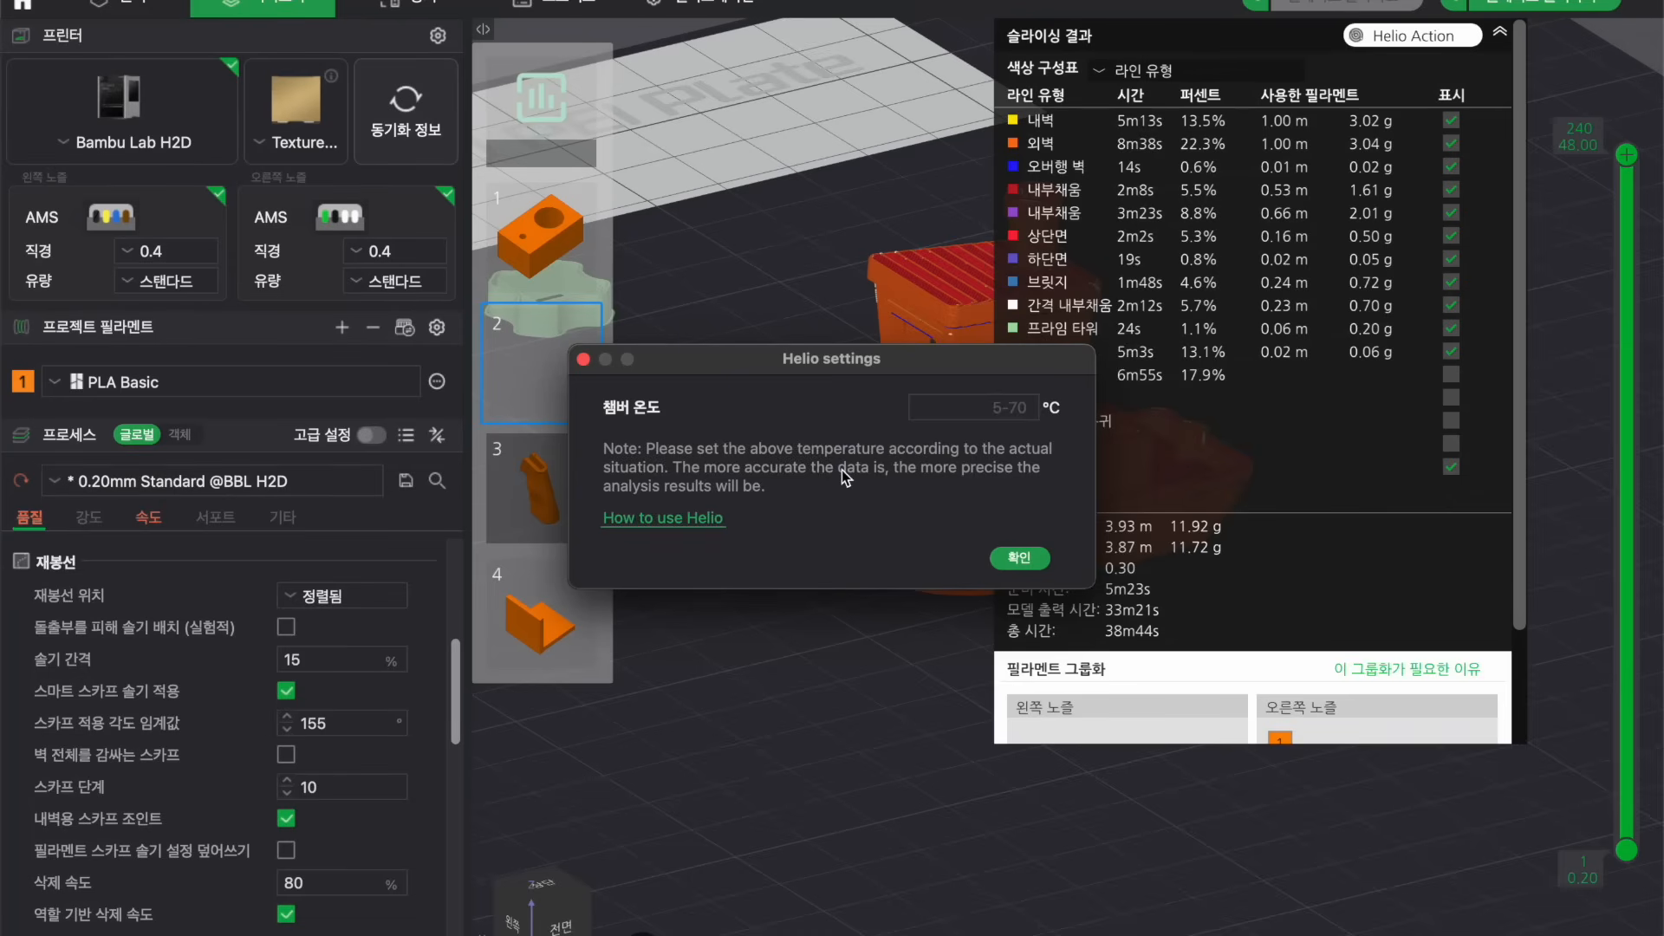
left_click(957, 406)
type("35")
left_click(1019, 558)
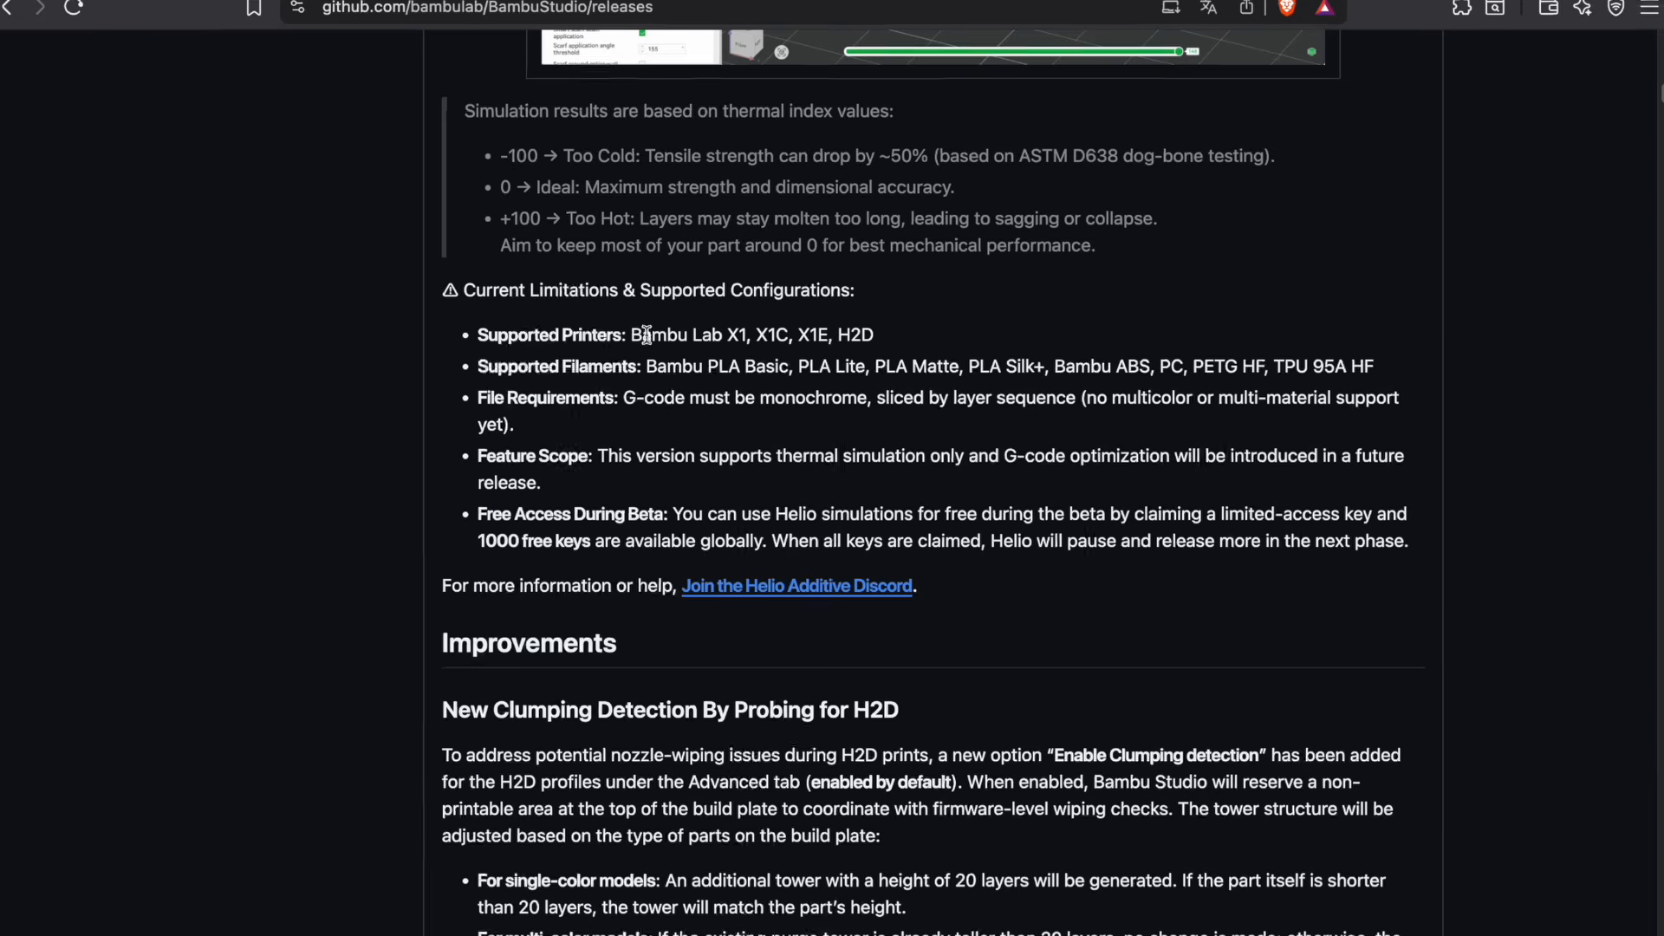
Switch to the browser and read the Helio release notes on supported printers, filaments and current limitations.
left_click_drag(382, 277, 799, 265)
left_click(799, 266)
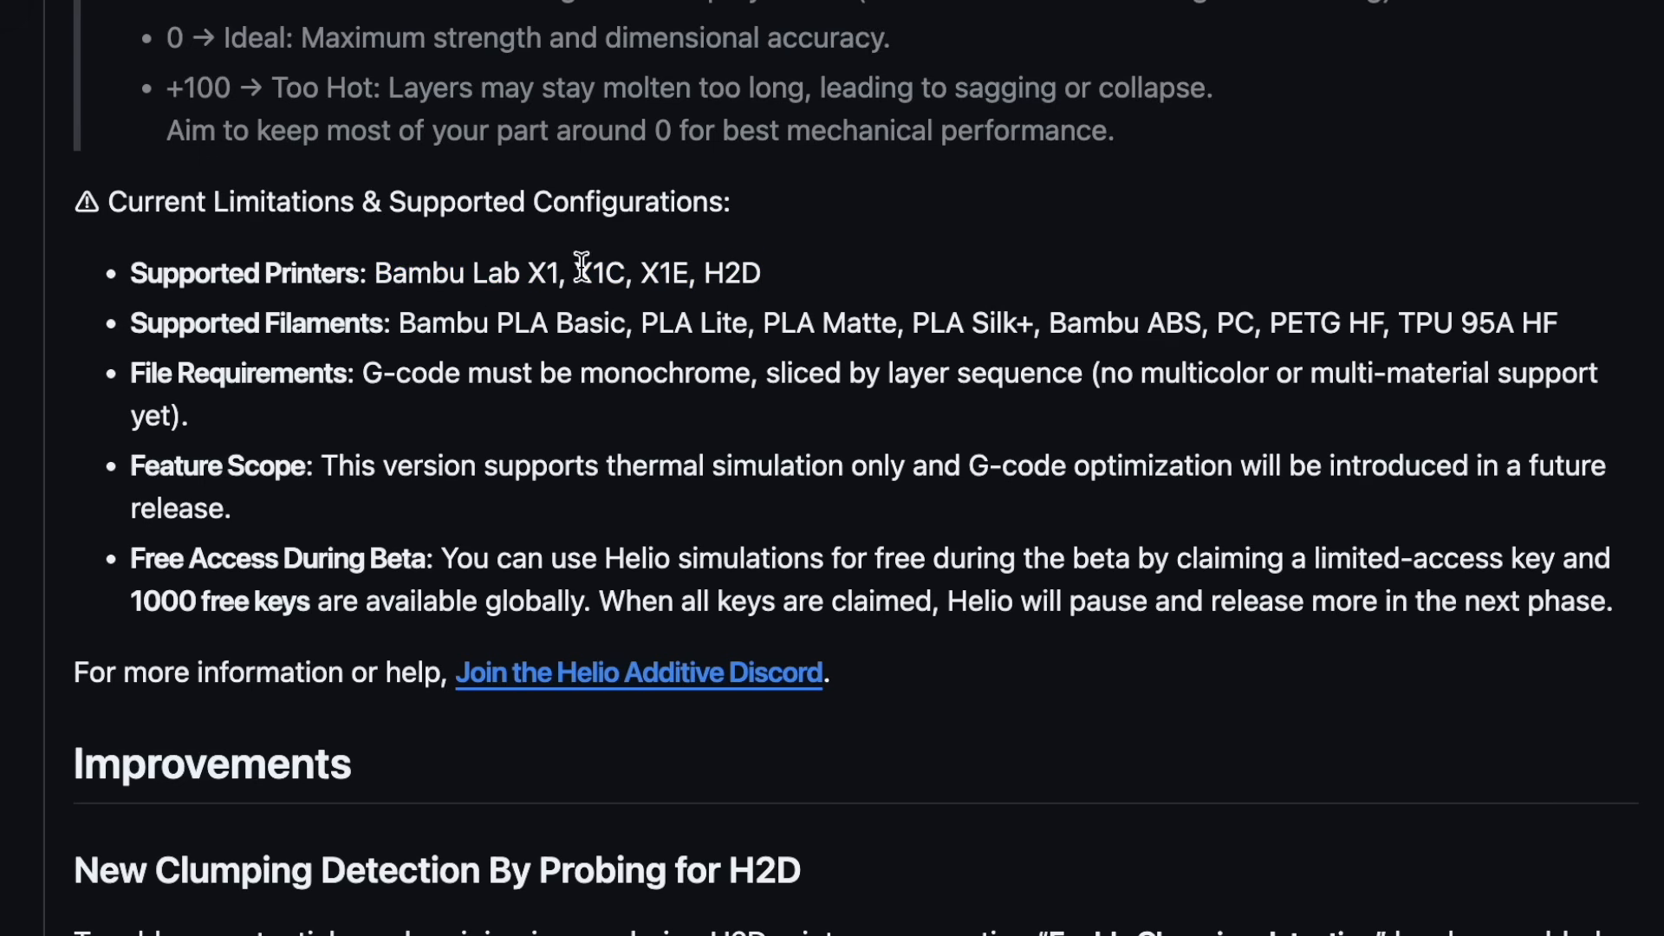
left_click_drag(308, 324, 1438, 303)
left_click(476, 356)
left_click_drag(490, 337, 1302, 362)
left_click(1302, 363)
left_click_drag(578, 323, 892, 401)
left_click(996, 393)
left_click_drag(602, 333, 1012, 333)
left_click(1012, 333)
left_click_drag(445, 559, 672, 597)
left_click(672, 598)
left_click_drag(134, 605, 1082, 599)
left_click(612, 596)
left_click(587, 601)
left_click(701, 596)
left_click(959, 554)
left_click_drag(942, 598, 1365, 601)
left_click(1368, 600)
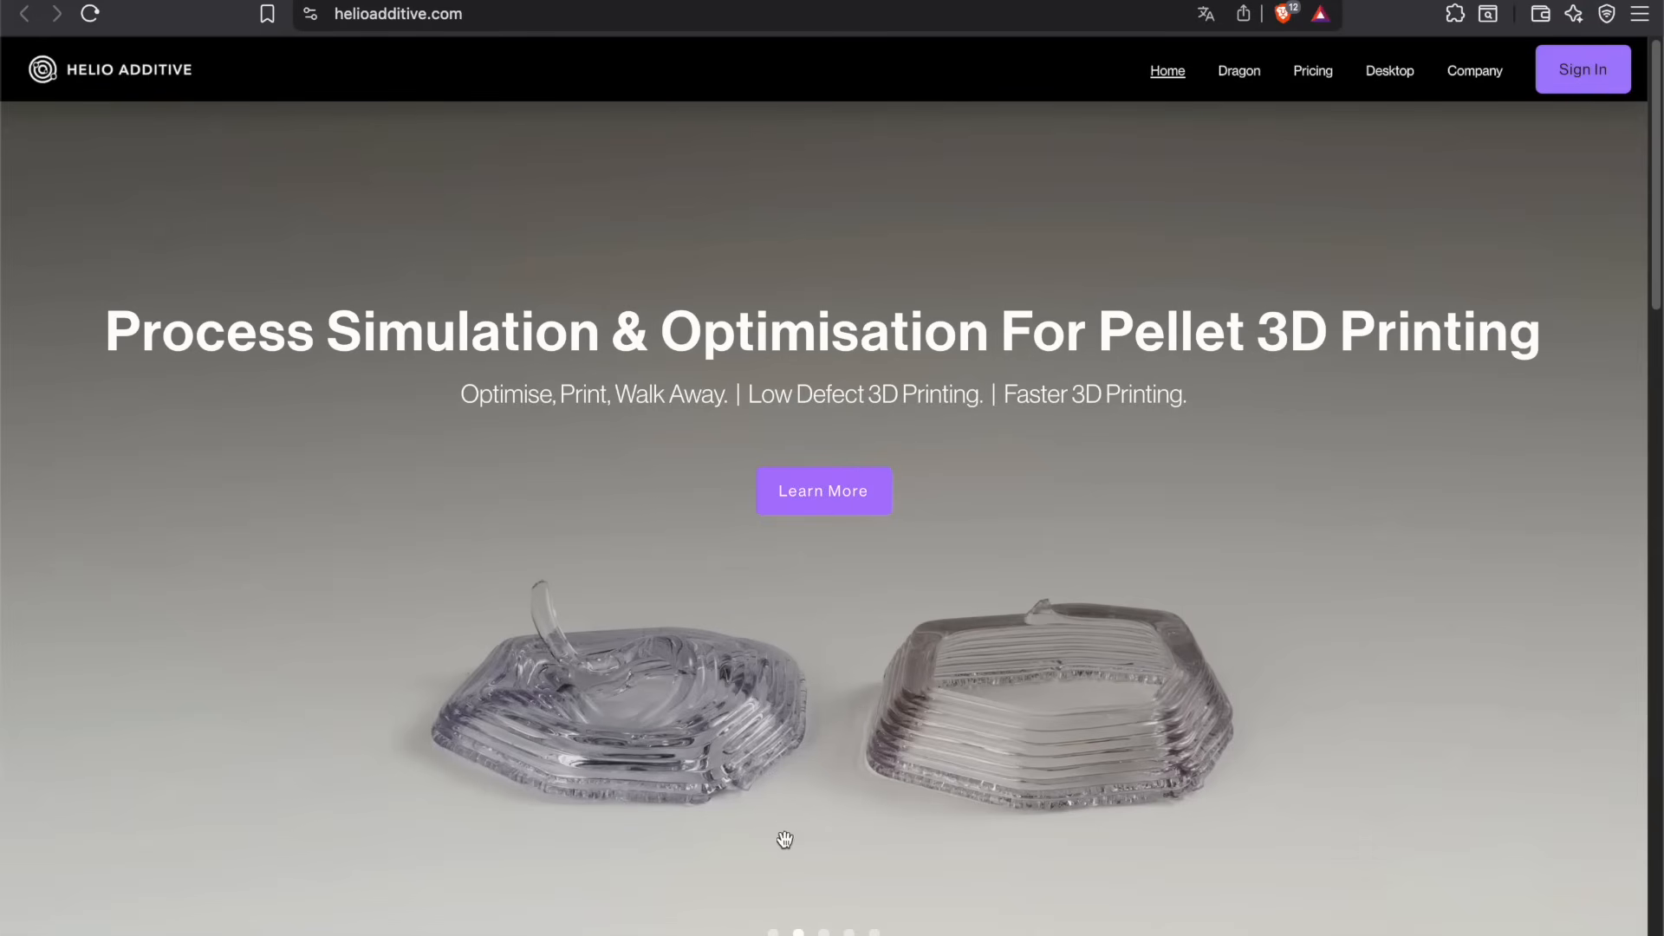
Browse the slides on the Helio Additive homepage.
left_click(799, 933)
left_click(823, 933)
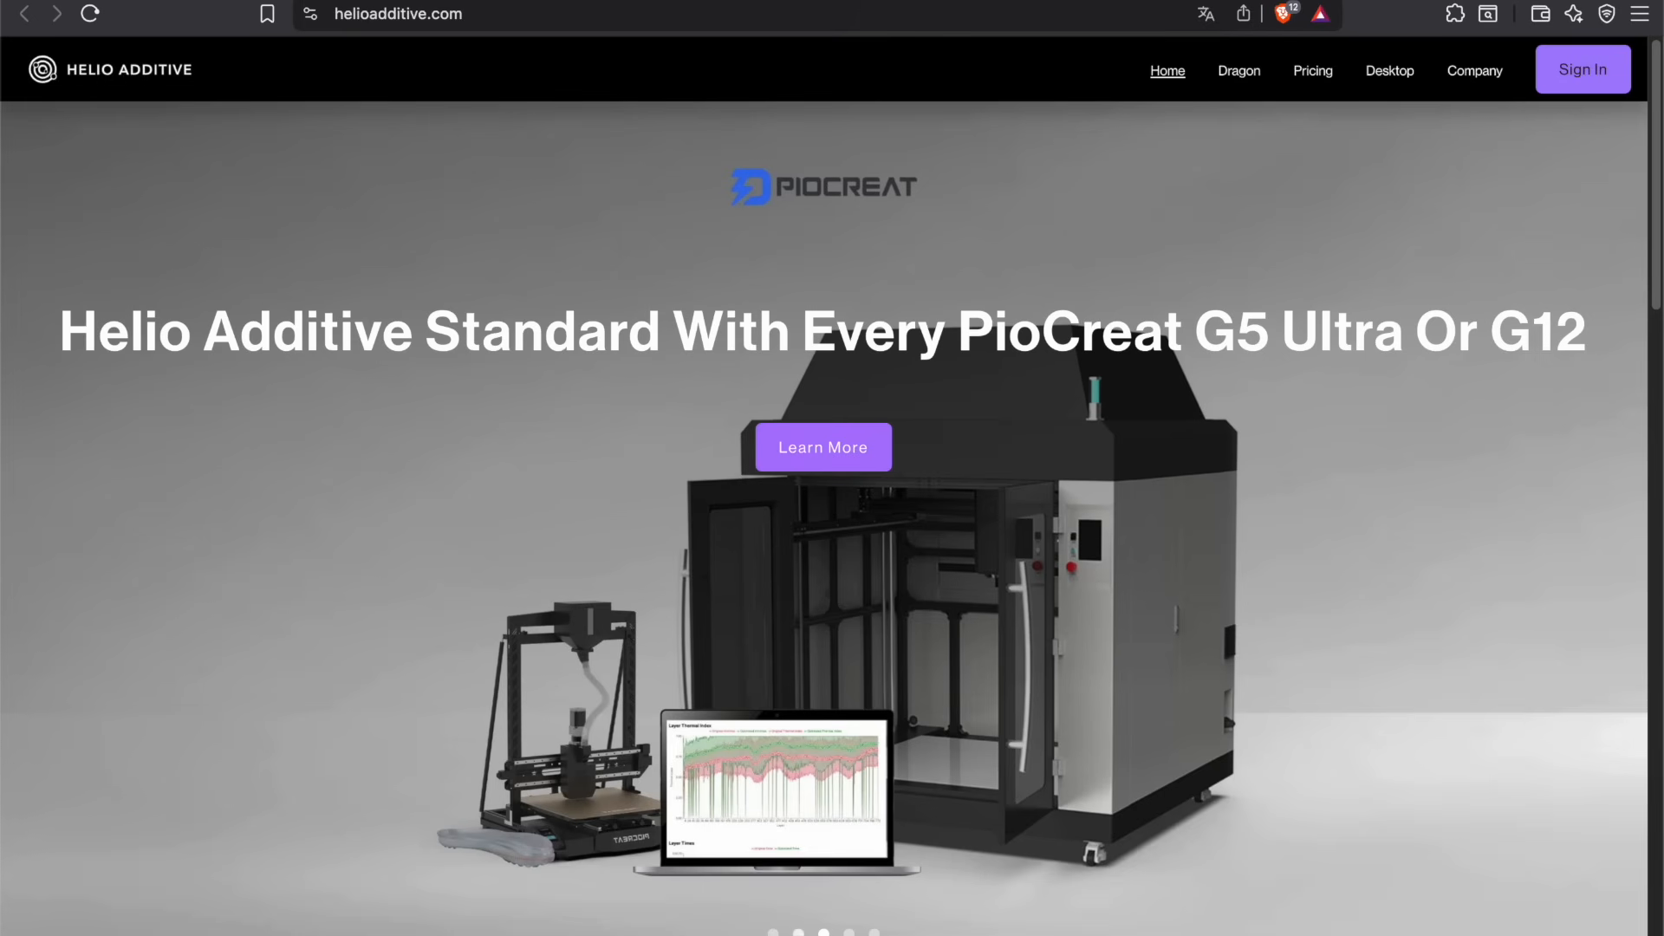
left_click(798, 933)
left_click(873, 931)
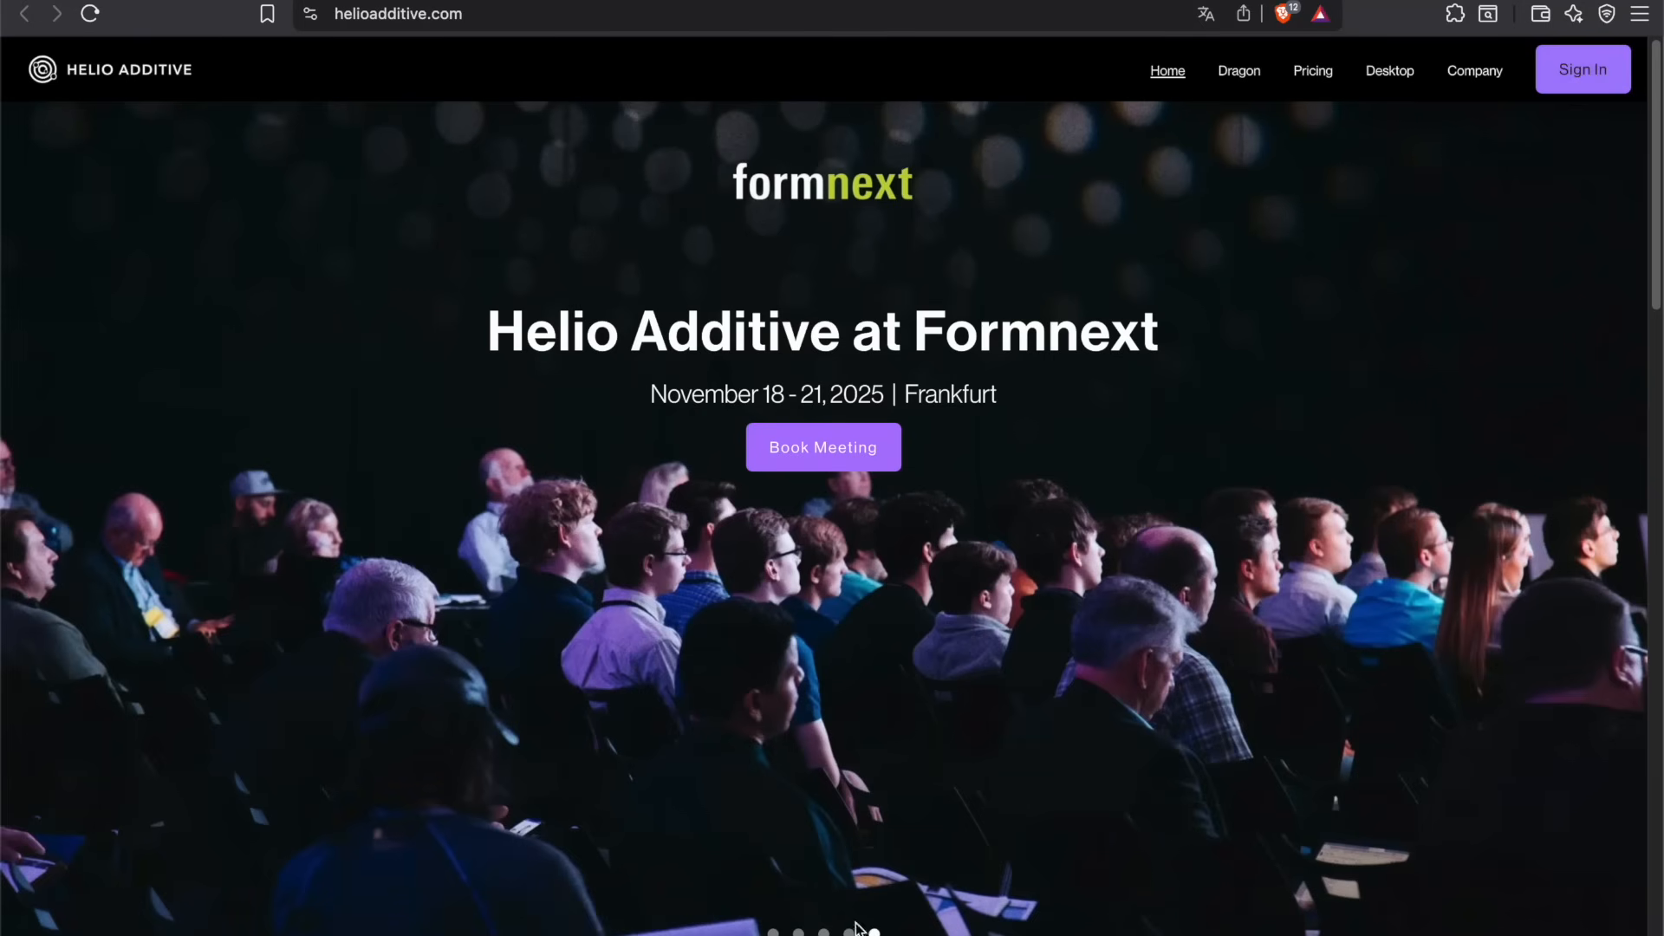
left_click(798, 932)
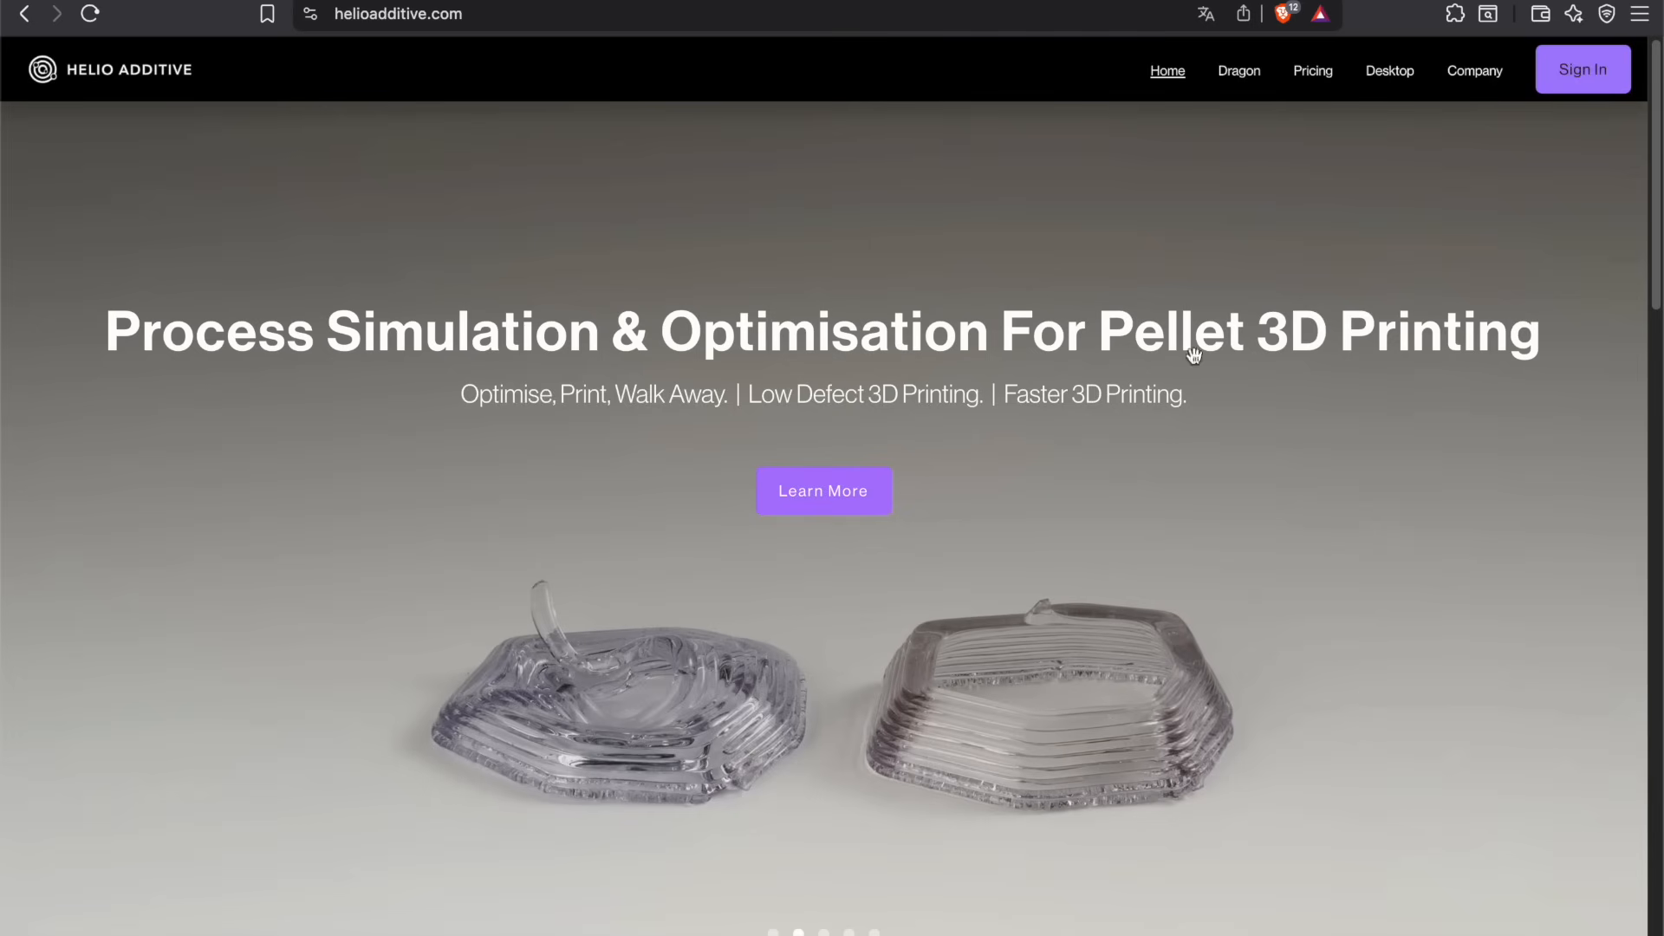
Open the Helio Additive pricing page and review the available plans.
left_click(1313, 71)
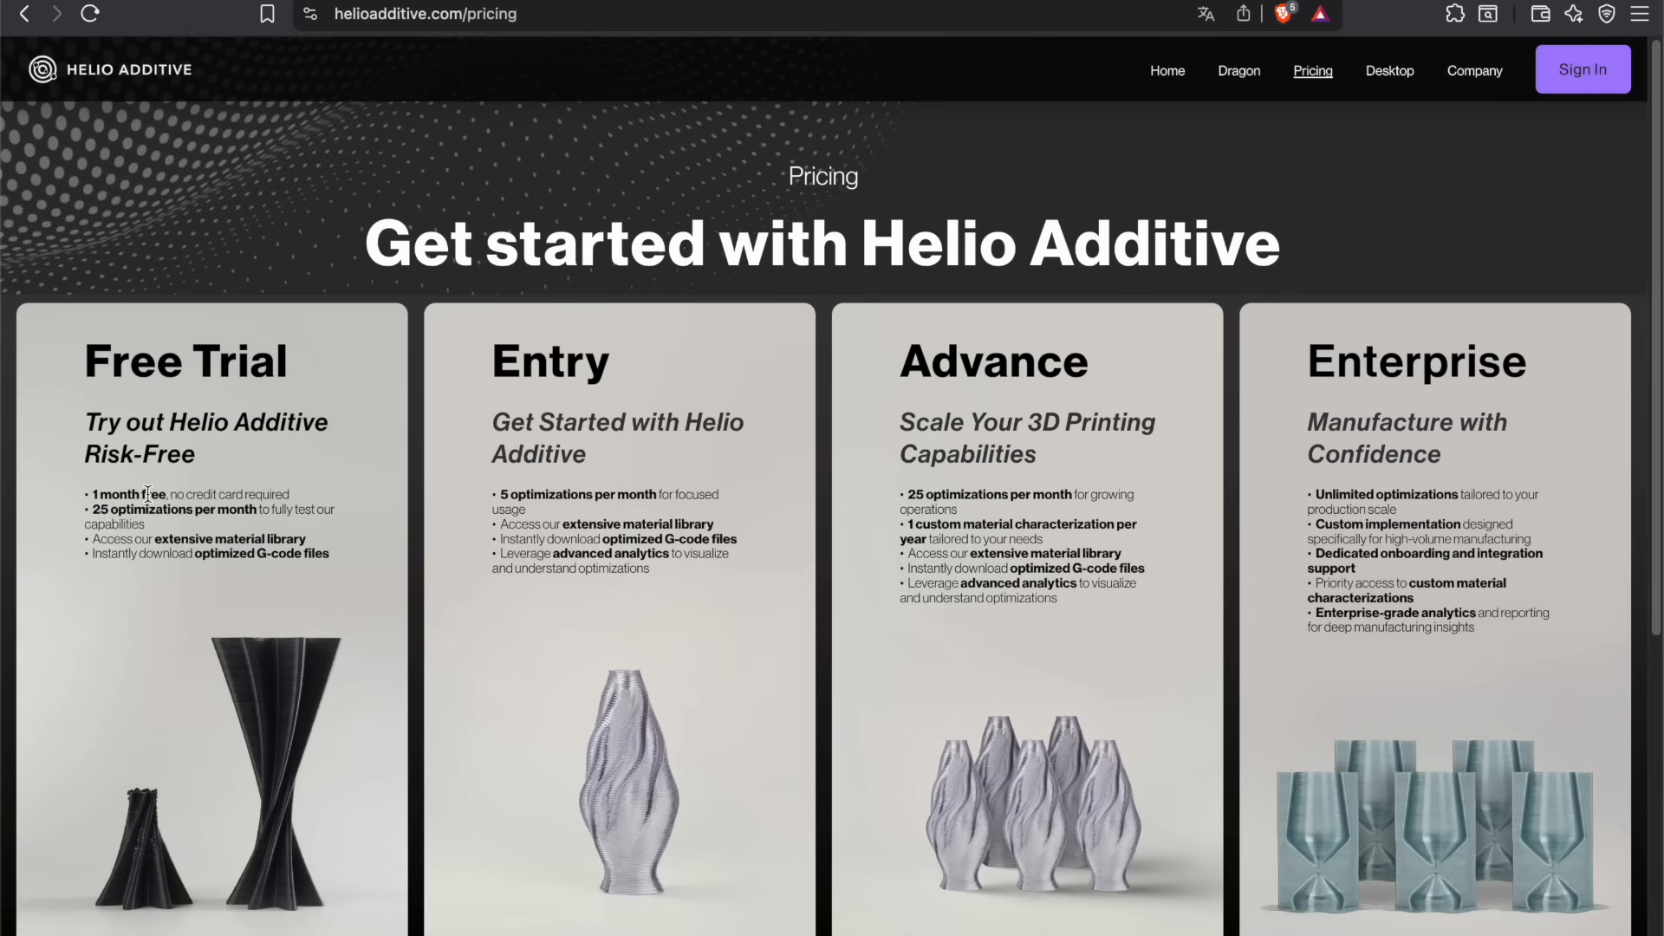
left_click_drag(144, 495, 176, 552)
left_click(176, 552)
scroll(1035, 308, "down", 4)
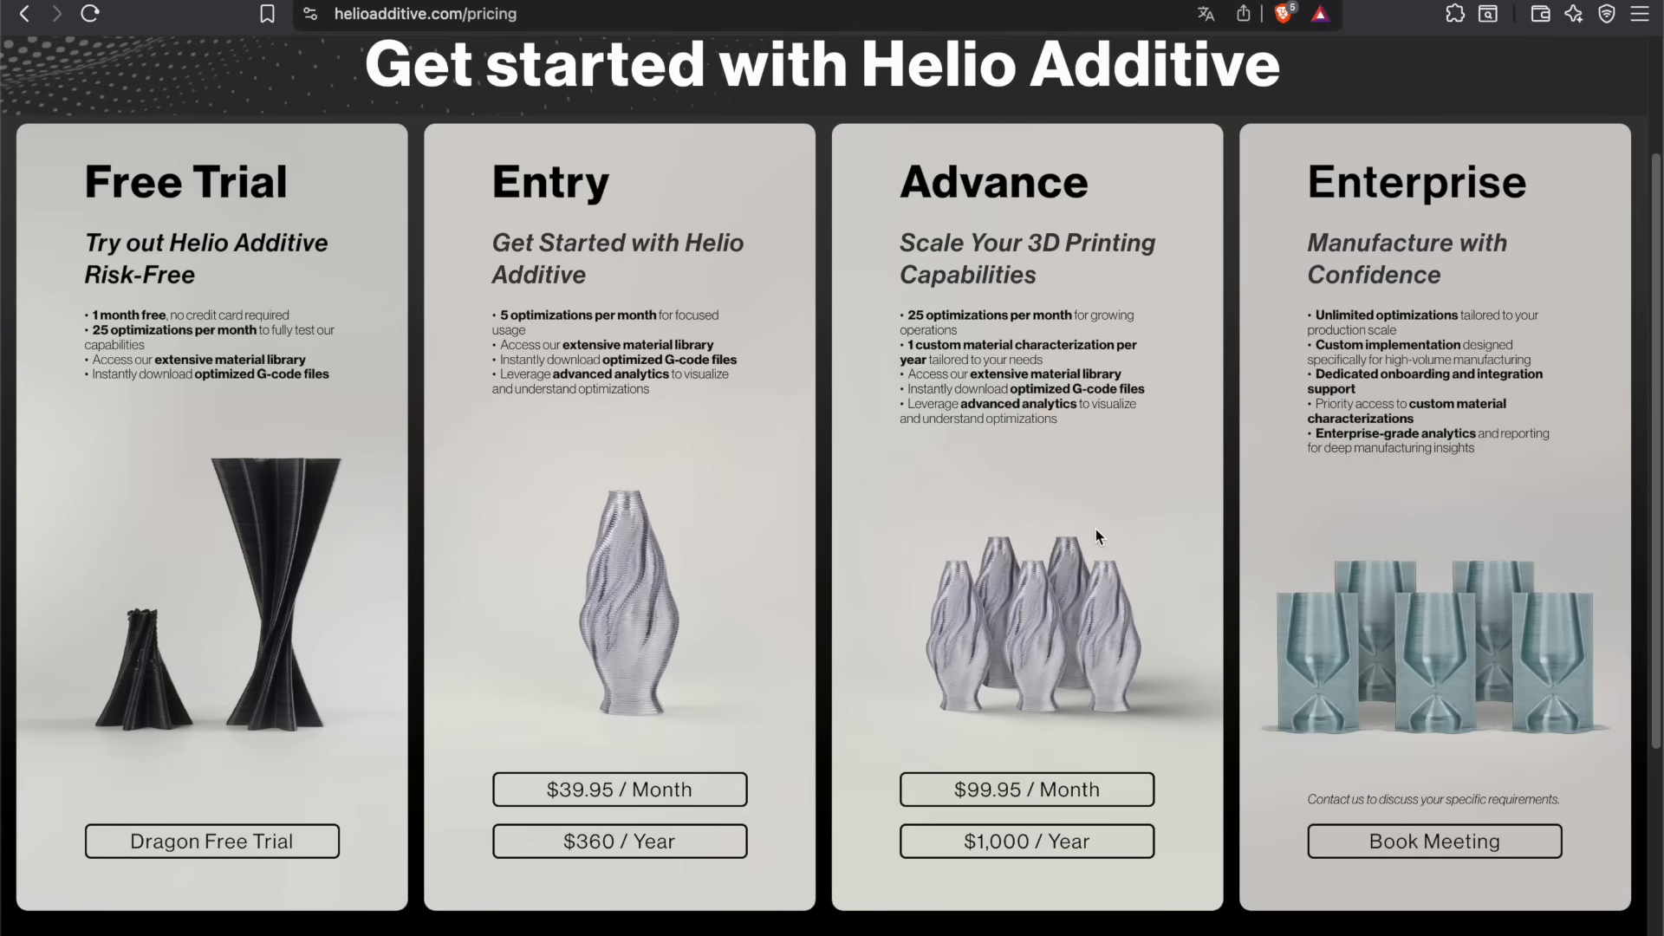
scroll(1096, 534, "up", 1)
scroll(1095, 535, "down", 1)
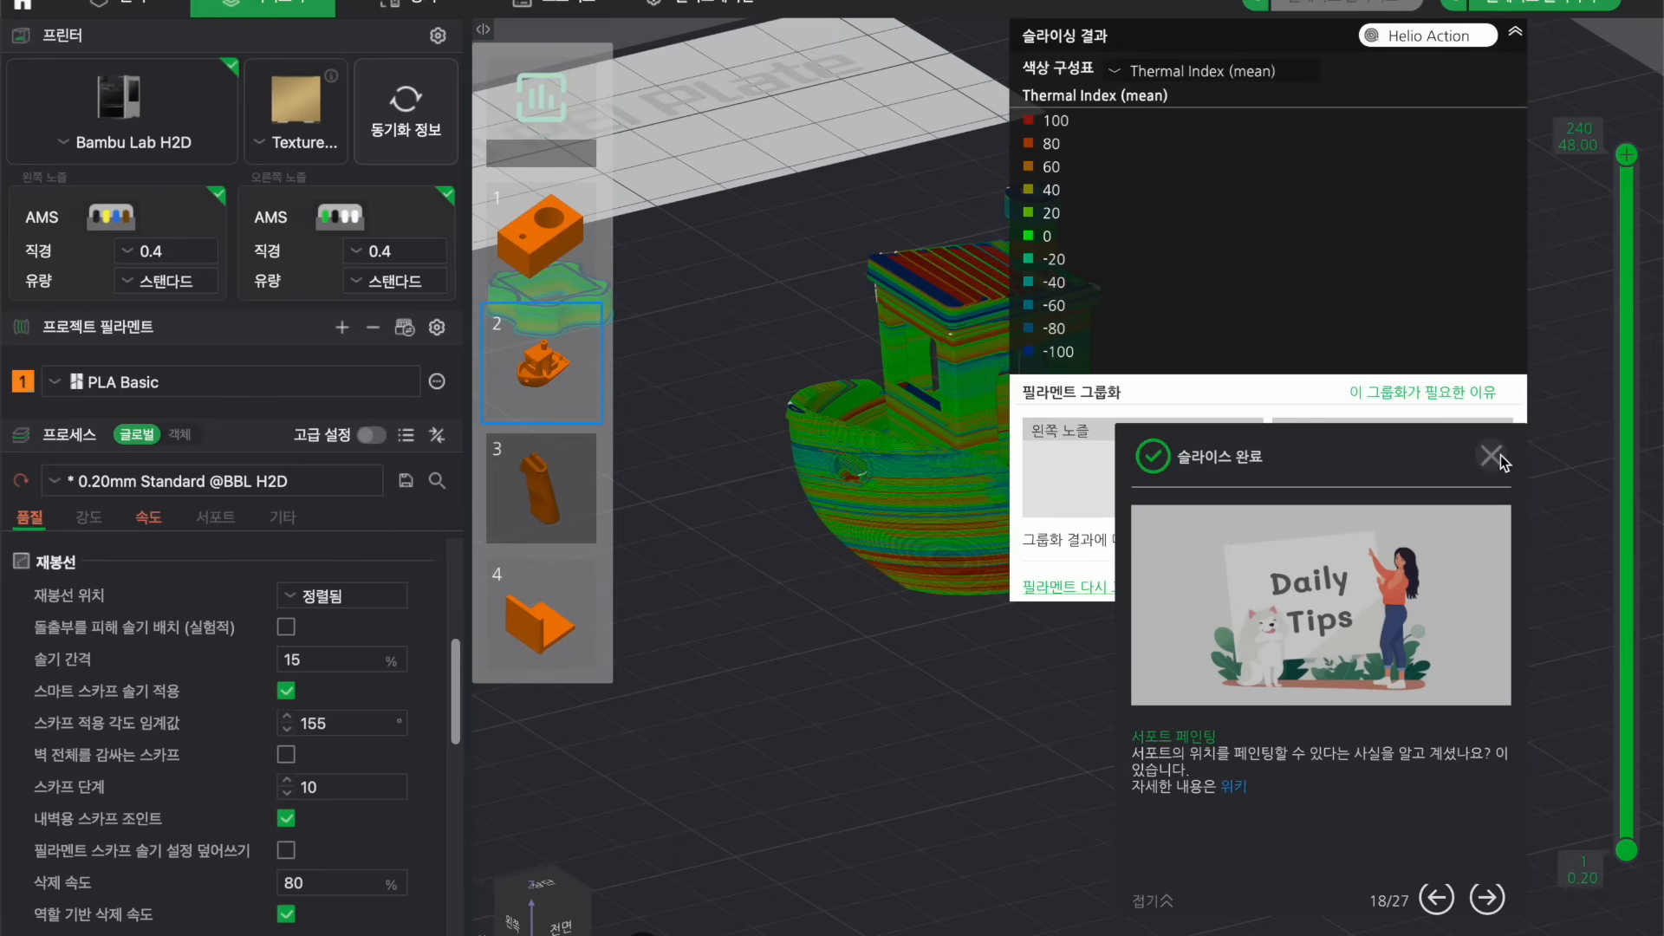
Return to the slicer and inspect the boat's thermal index preview across its layers.
left_click(1499, 452)
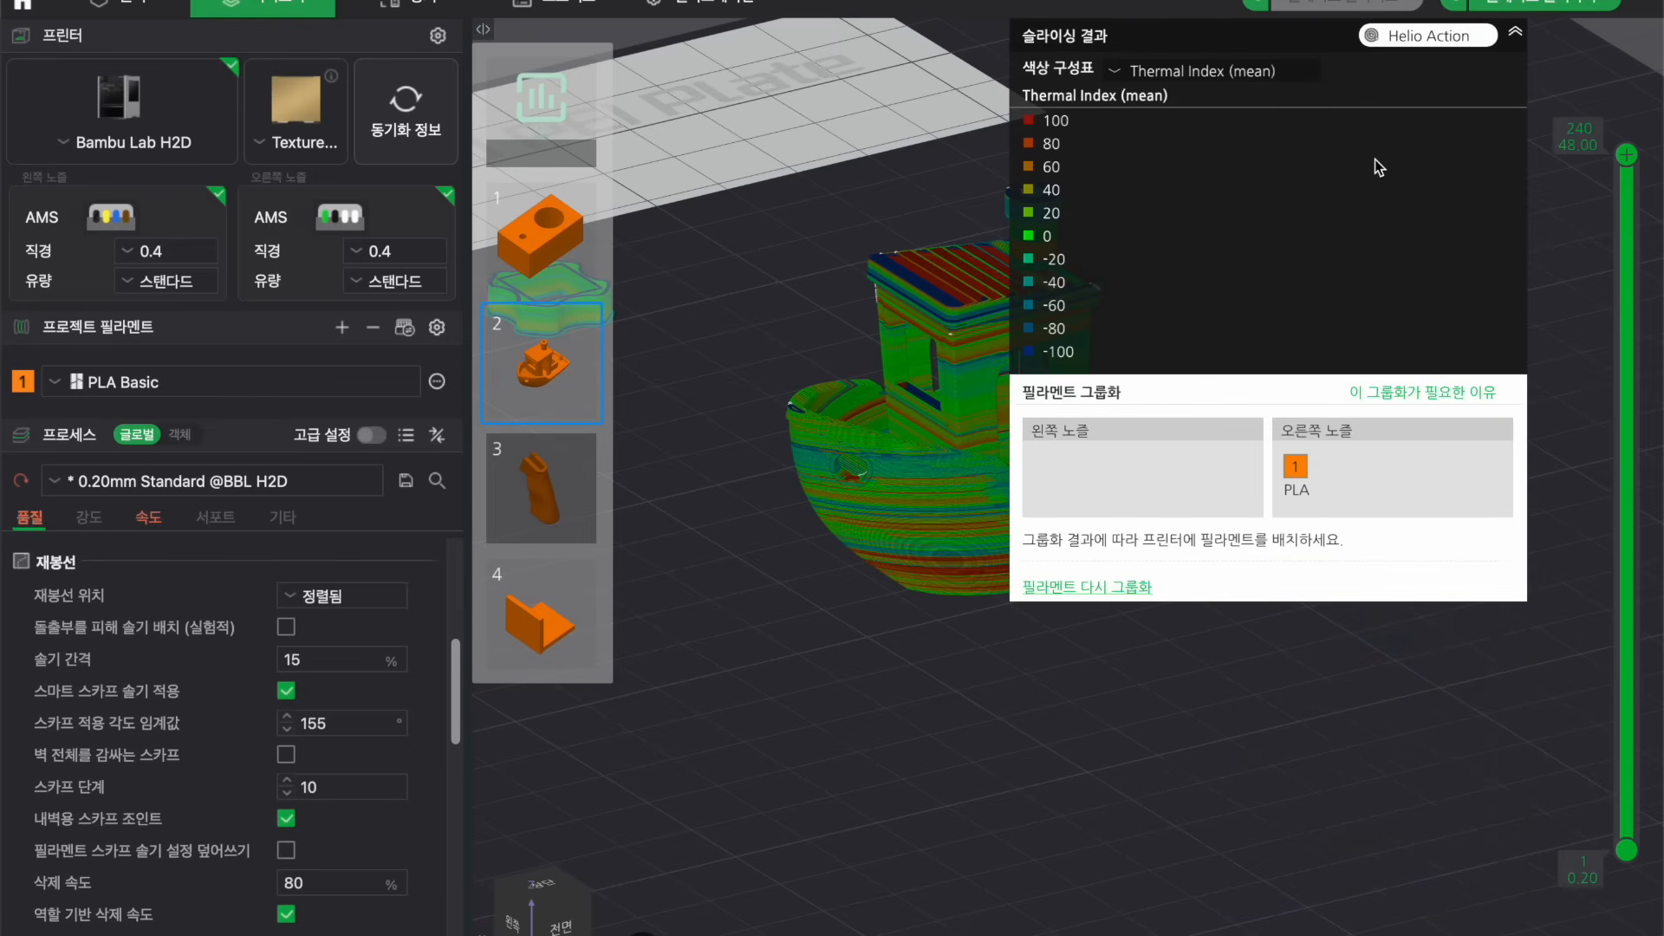
left_click(1515, 32)
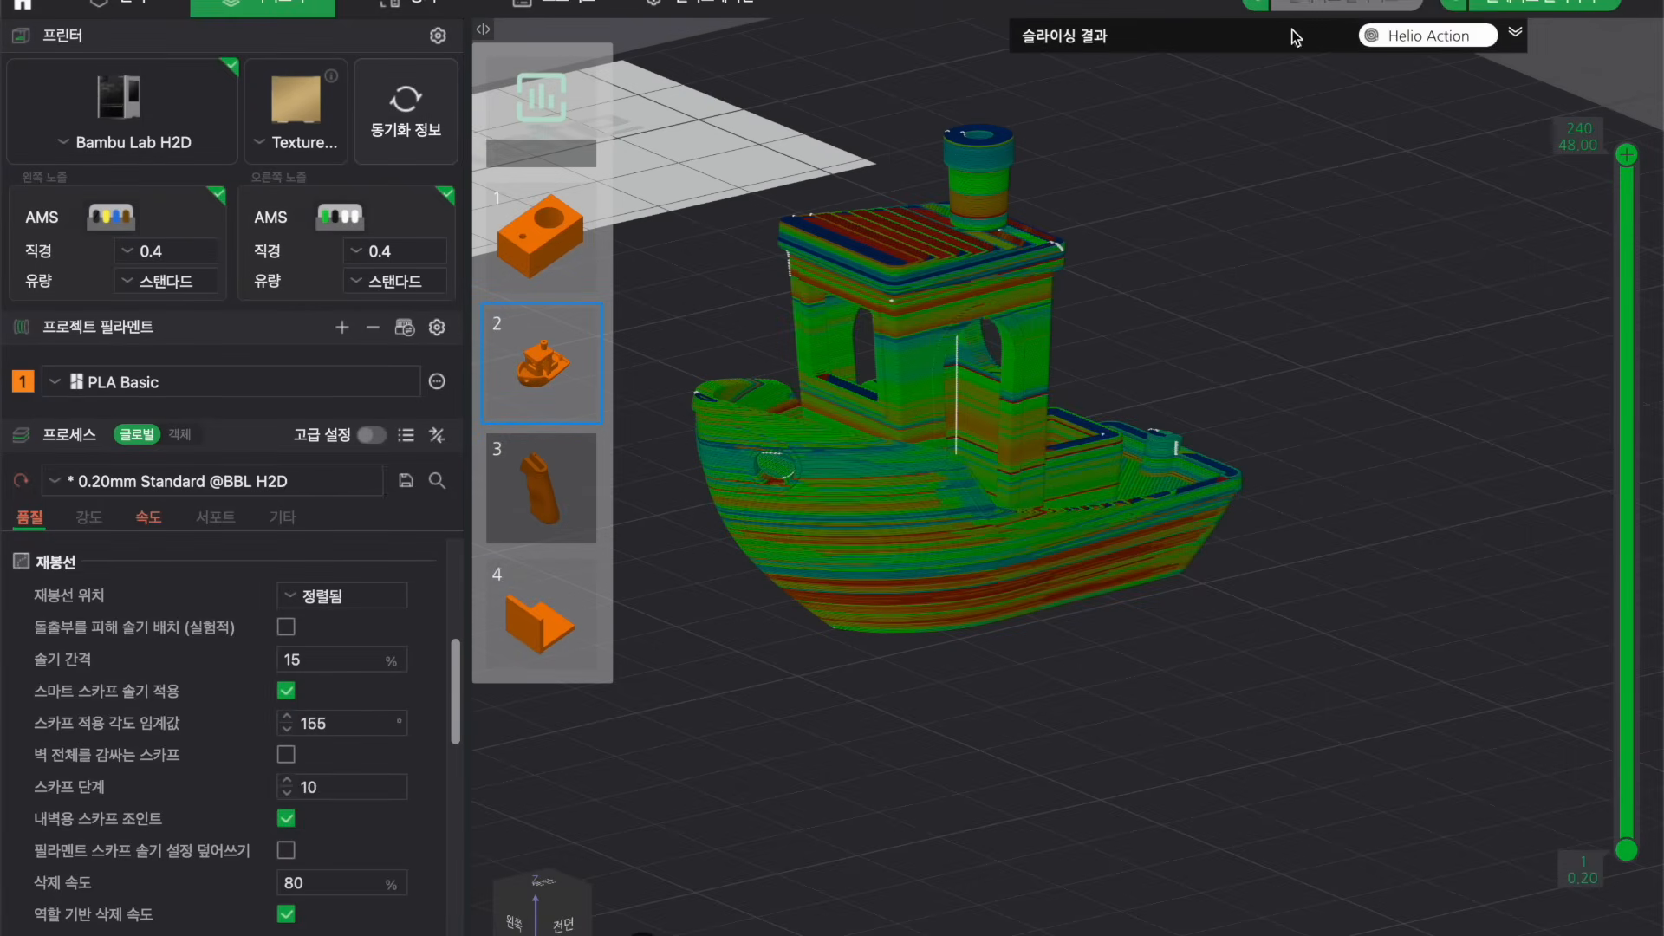
left_click(1515, 33)
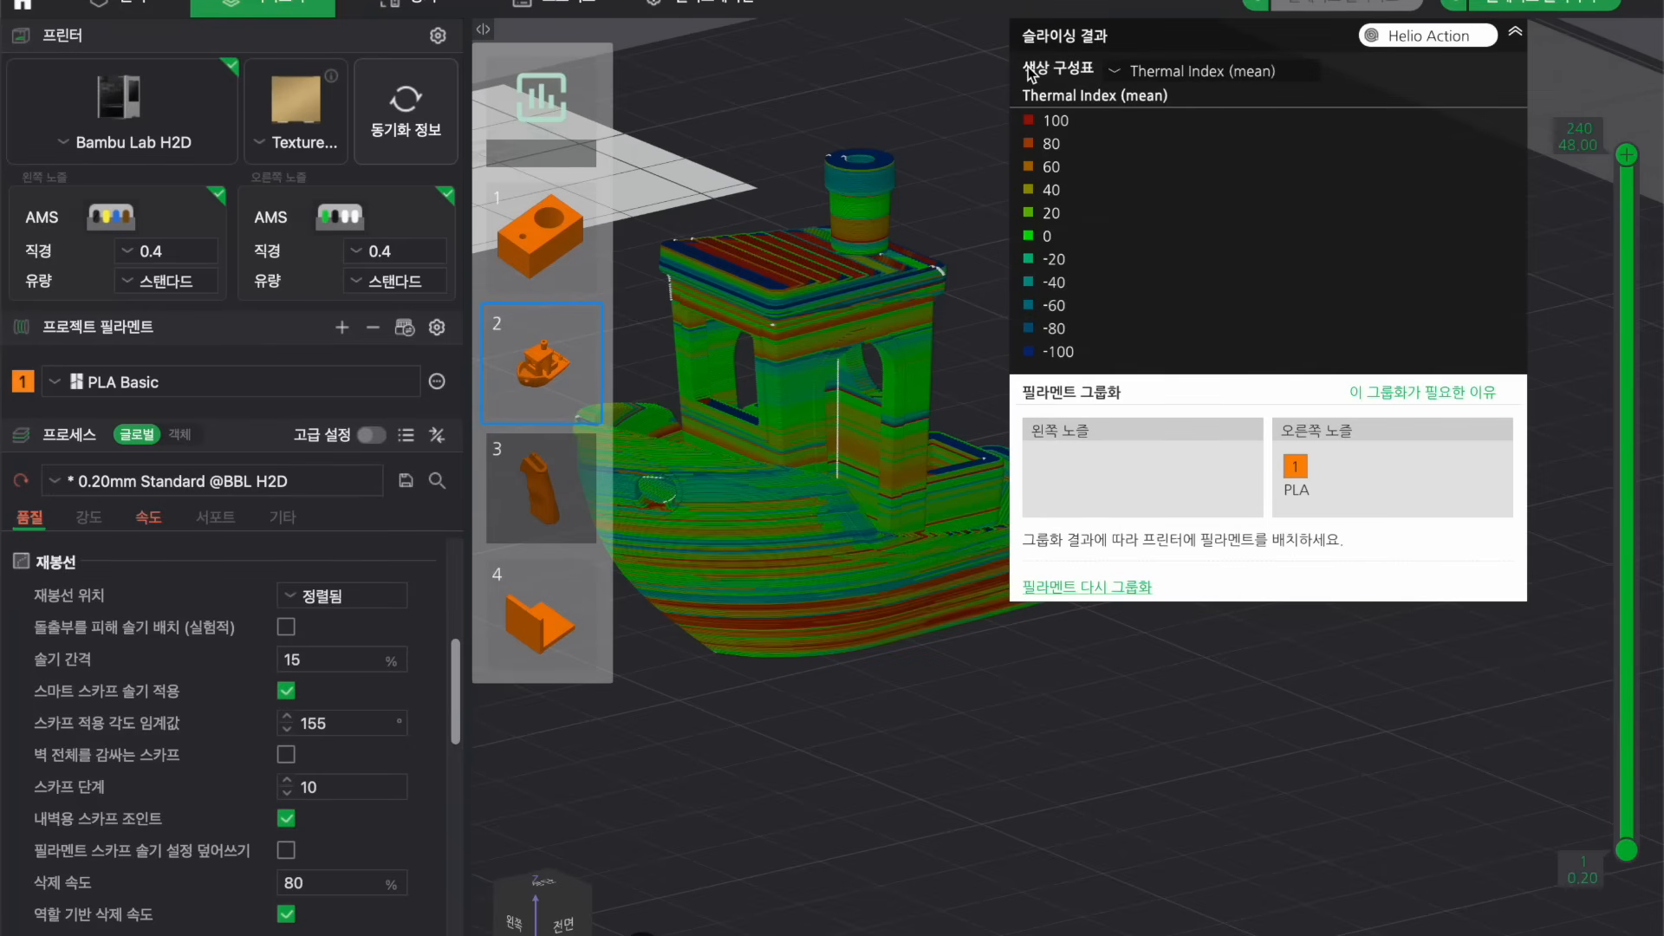
mouse_move(821, 748)
left_mouse_down()
mouse_move(825, 720)
mouse_move(815, 751)
mouse_move(852, 758)
left_mouse_up()
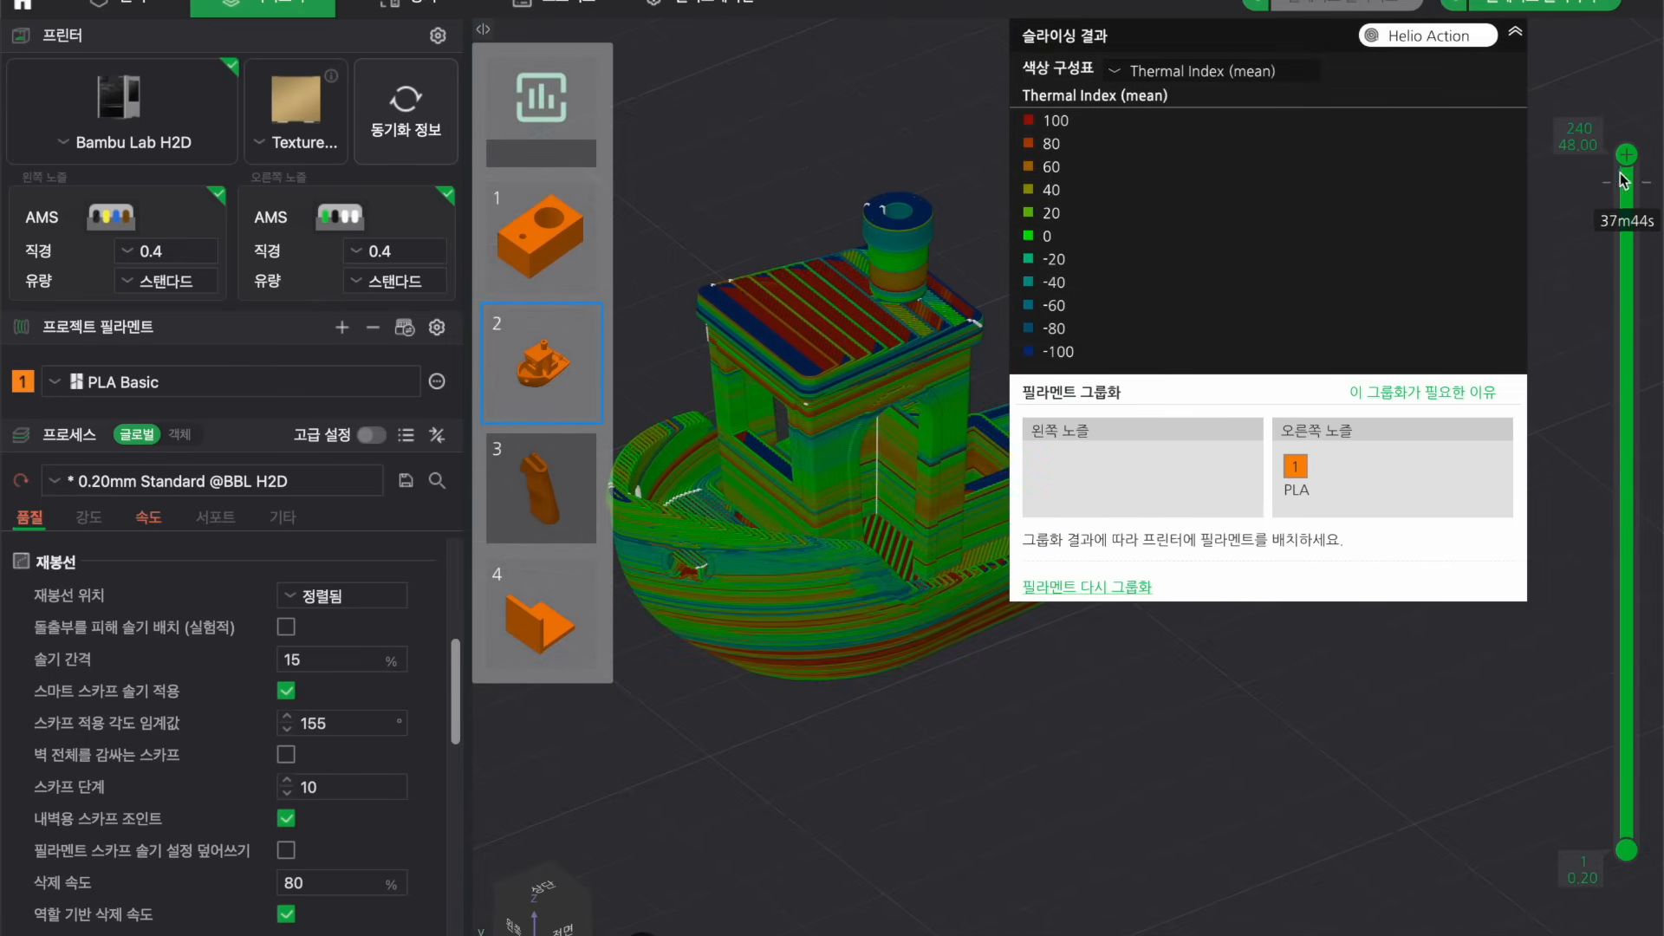
mouse_move(1627, 154)
left_mouse_down()
mouse_move(1628, 386)
mouse_move(1628, 155)
left_mouse_up()
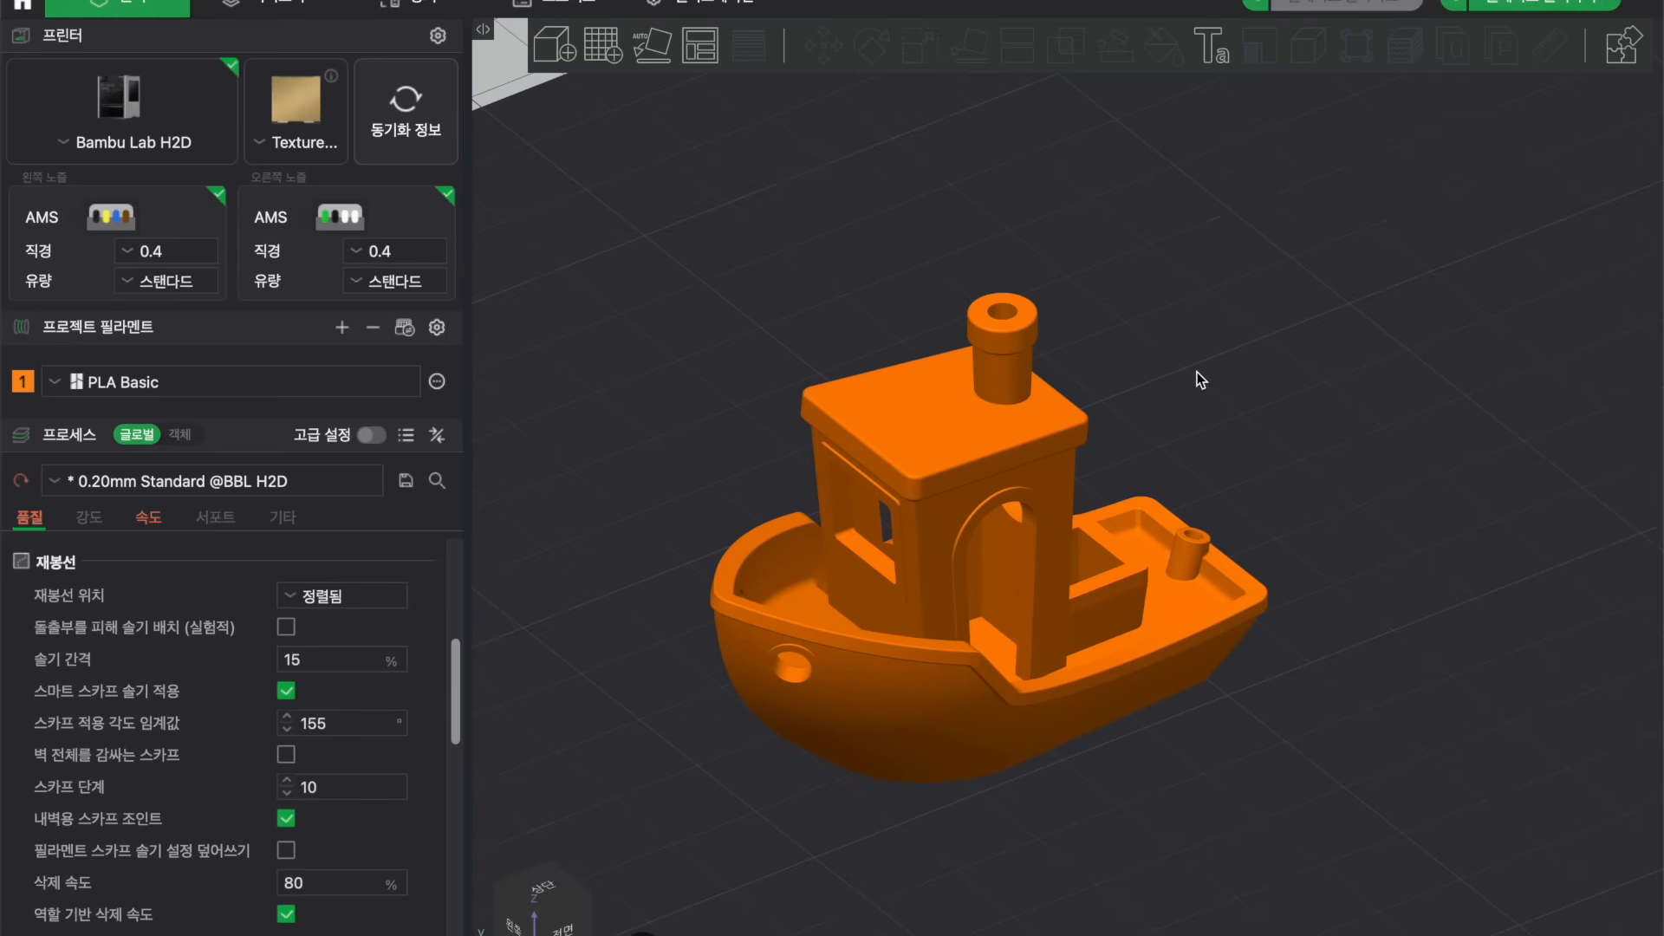
Compare the boat in the prepare view with its thermal index preview.
scroll(1198, 371, "down", 5)
scroll(1198, 371, "up", 3)
right_click_drag(1197, 372, 1257, 372)
scroll(1257, 372, "up", 3)
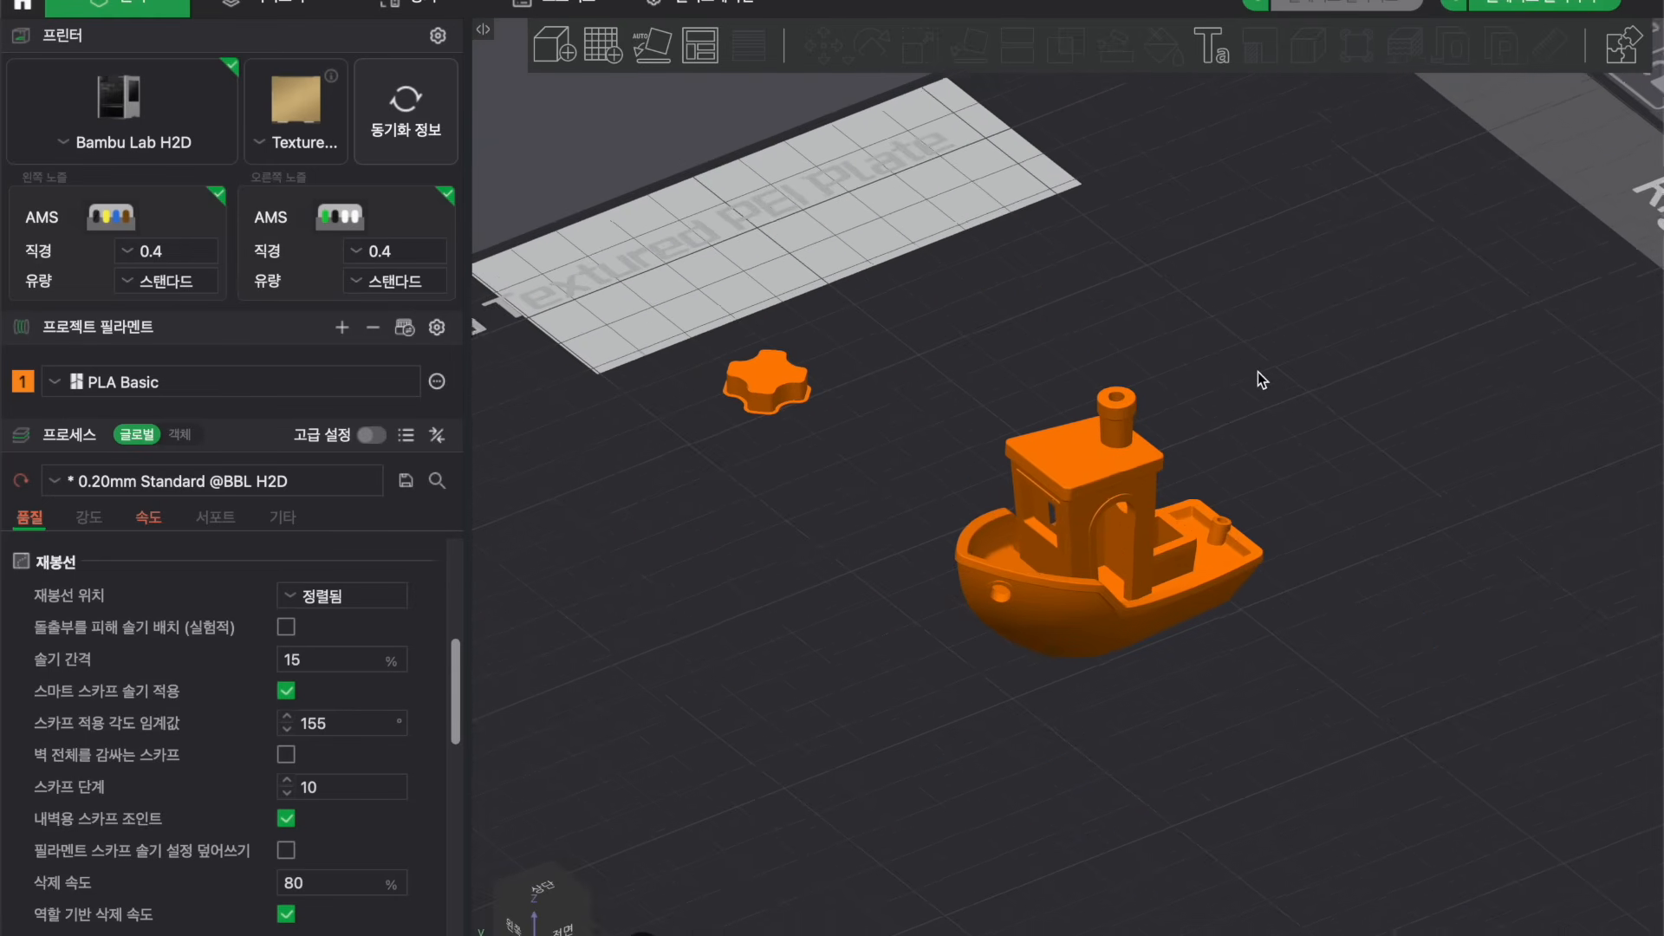
scroll(1257, 371, "down", 1)
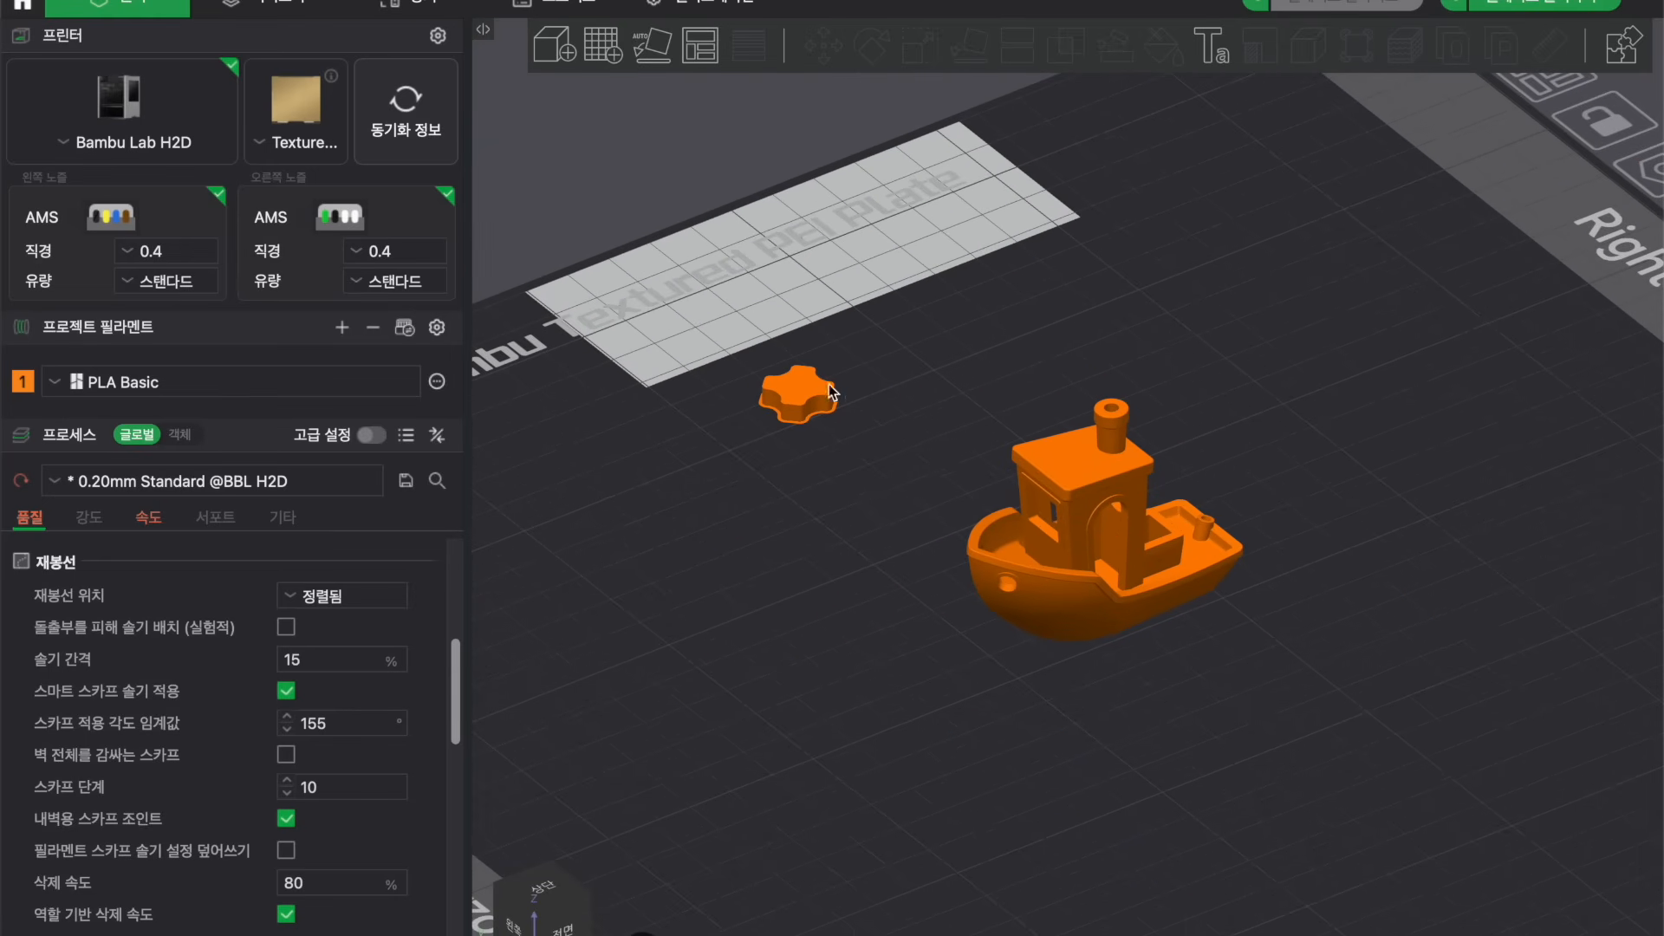
left_click(262, 3)
left_click(1500, 33)
right_click_drag(935, 527, 1023, 534)
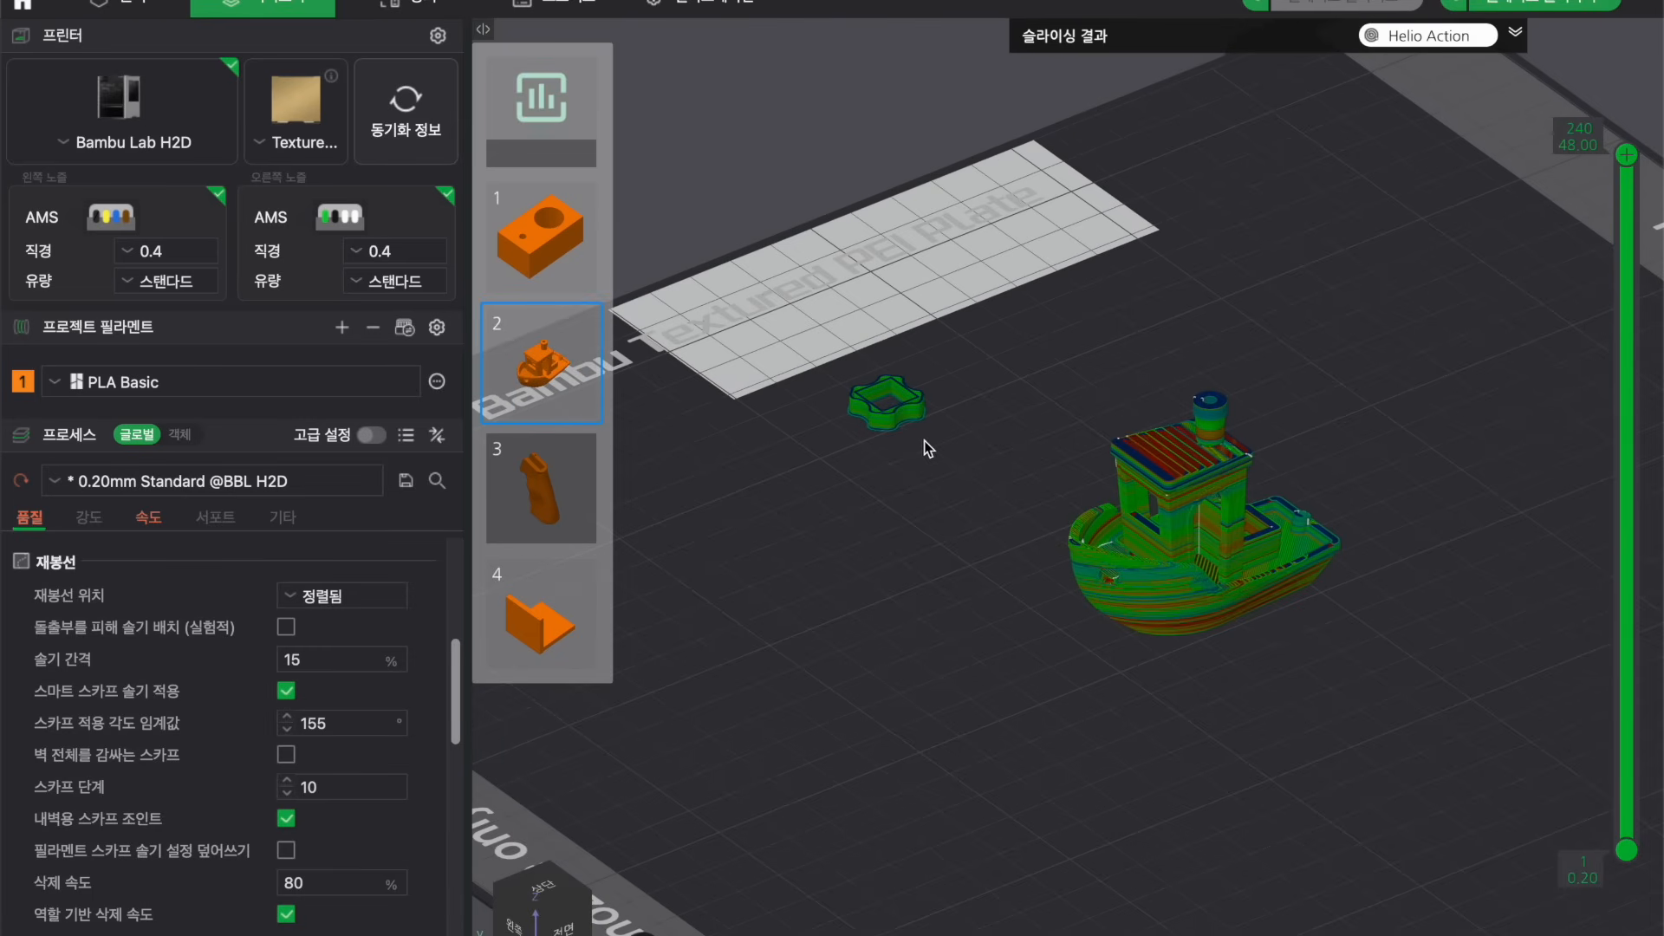
left_click_drag(1294, 539, 1079, 508)
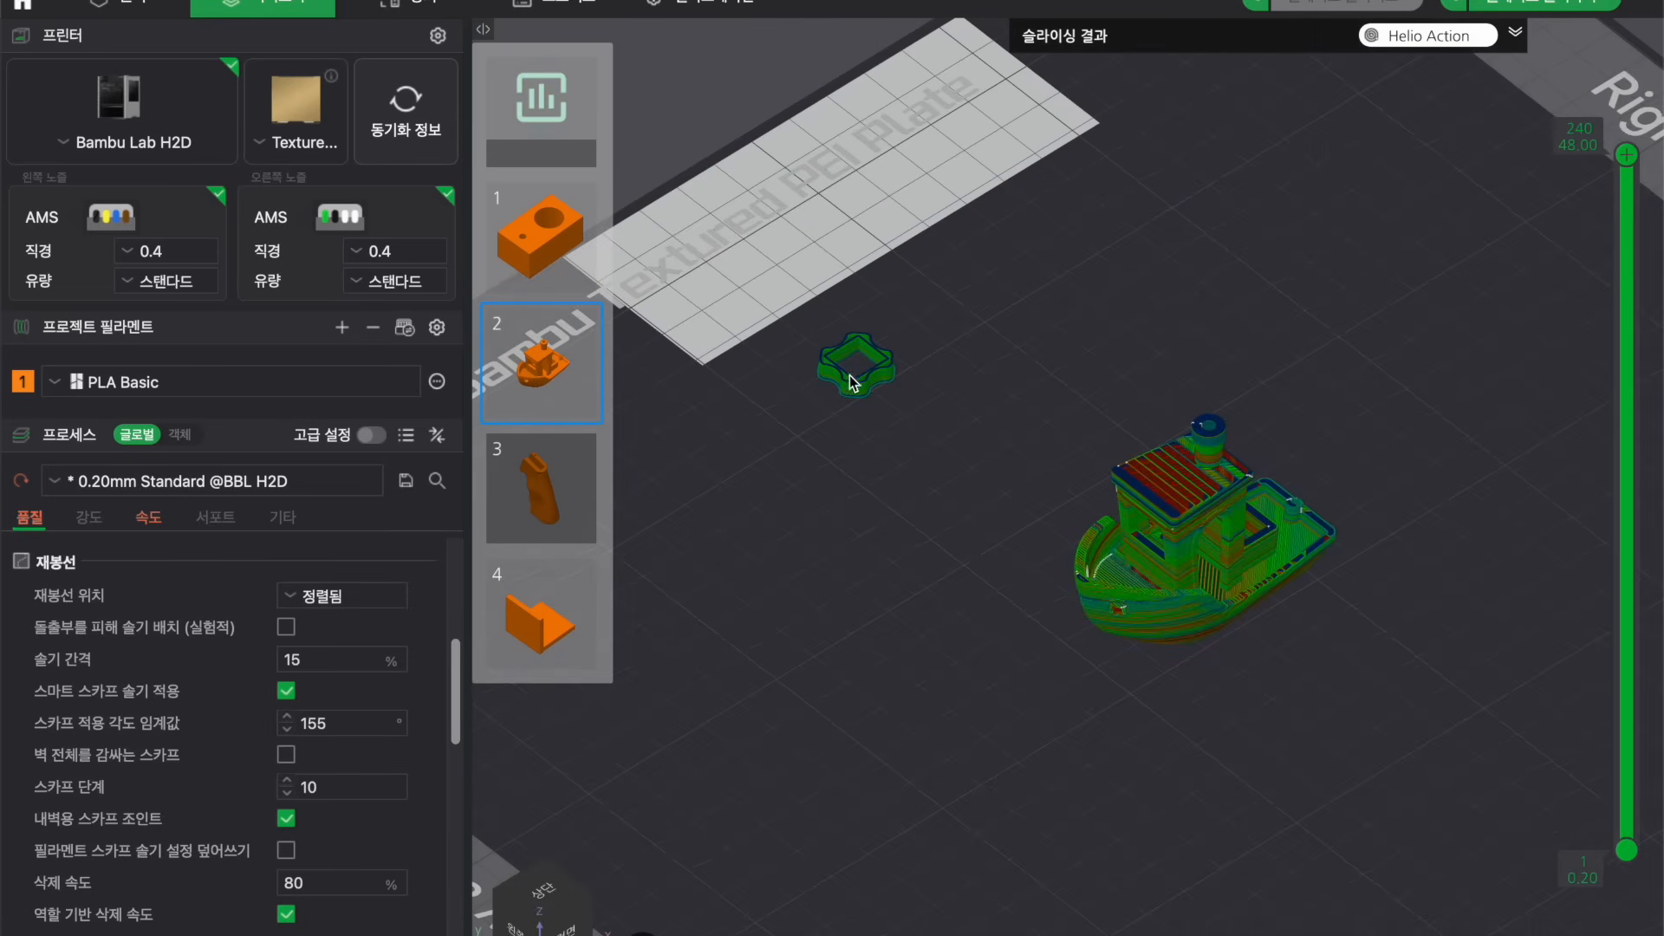
Return to the prepare view and examine the boat's placement on the build plate.
left_click(99, 7)
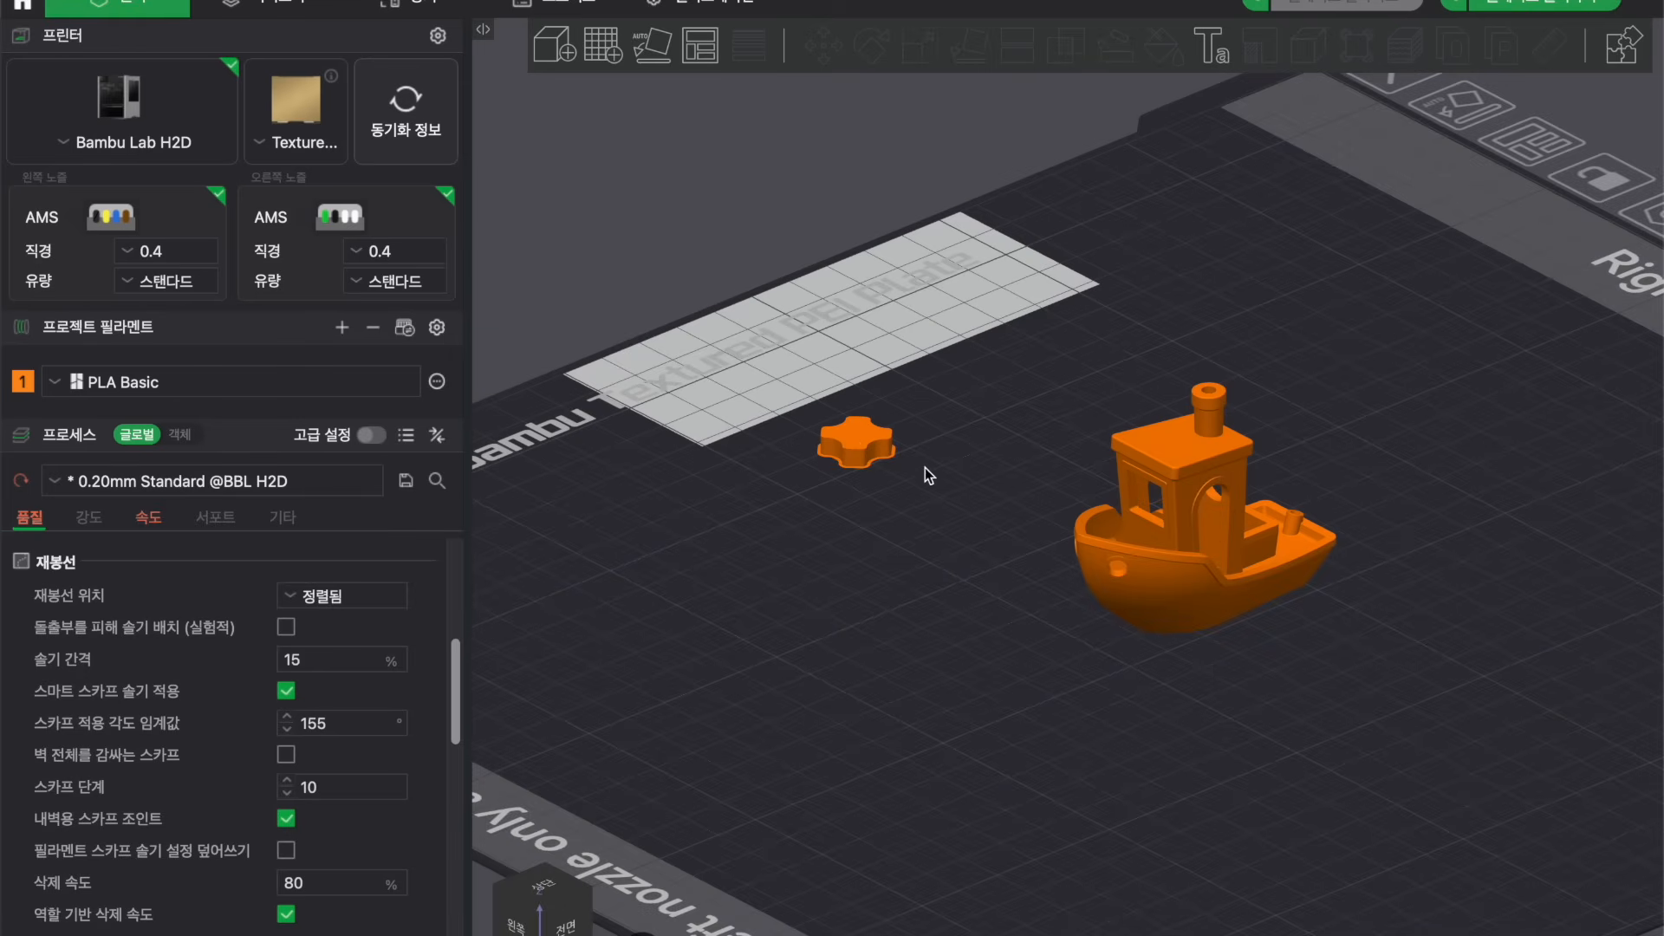
scroll(948, 504, "down", 2)
scroll(943, 507, "down", 2)
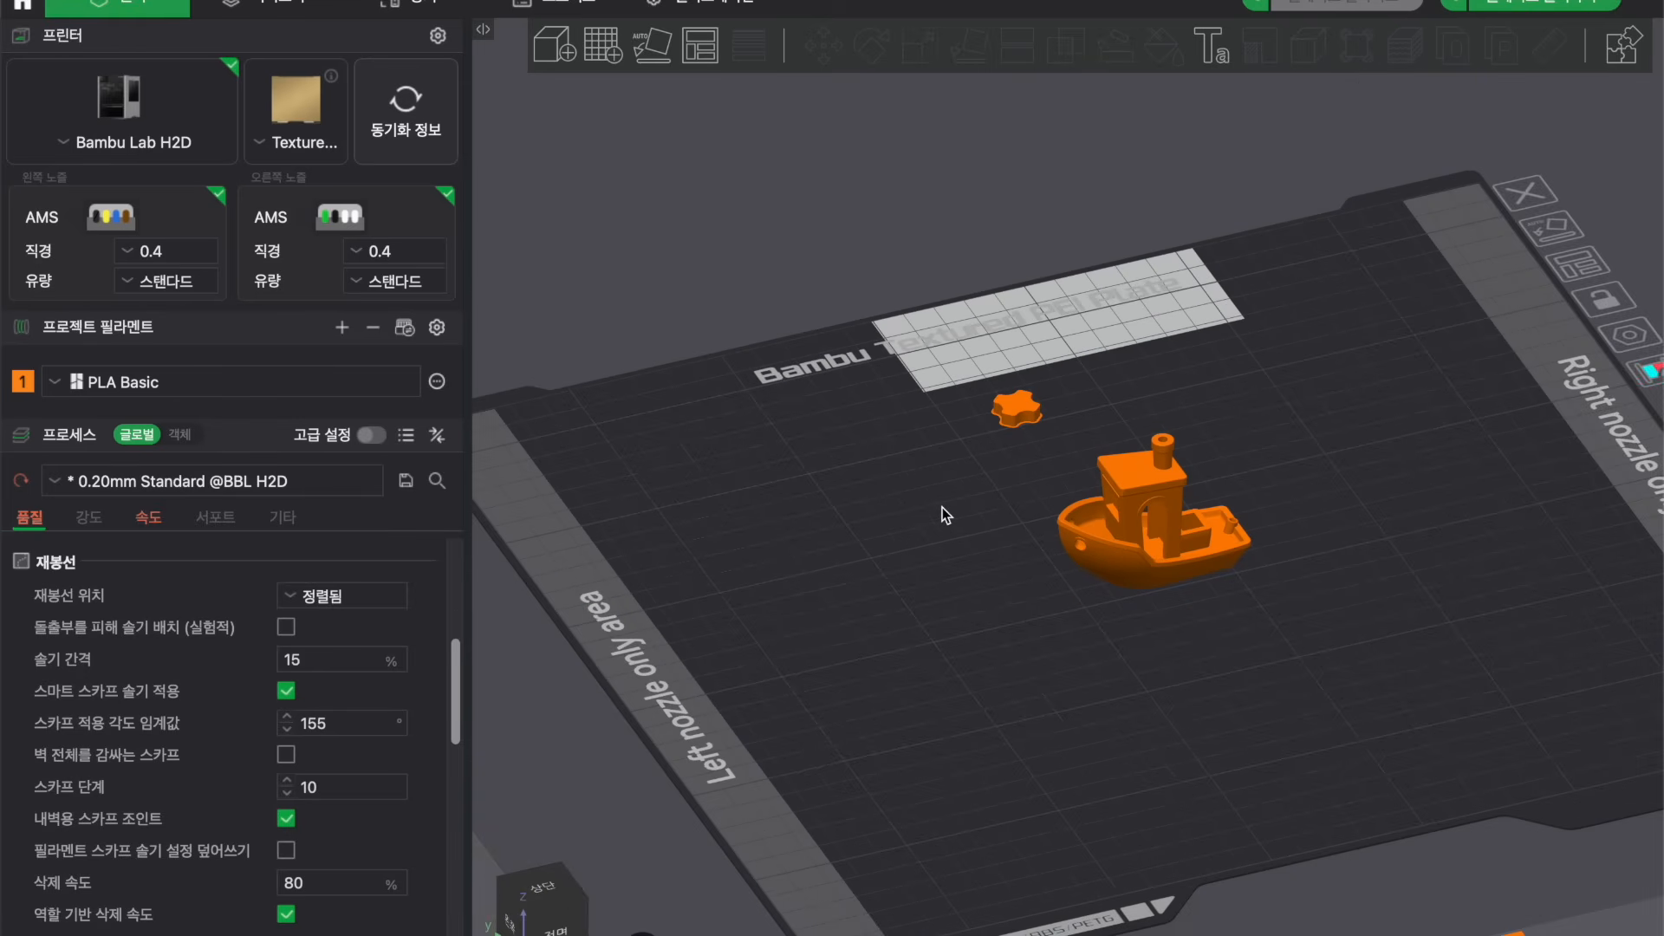
left_click_drag(943, 507, 940, 522)
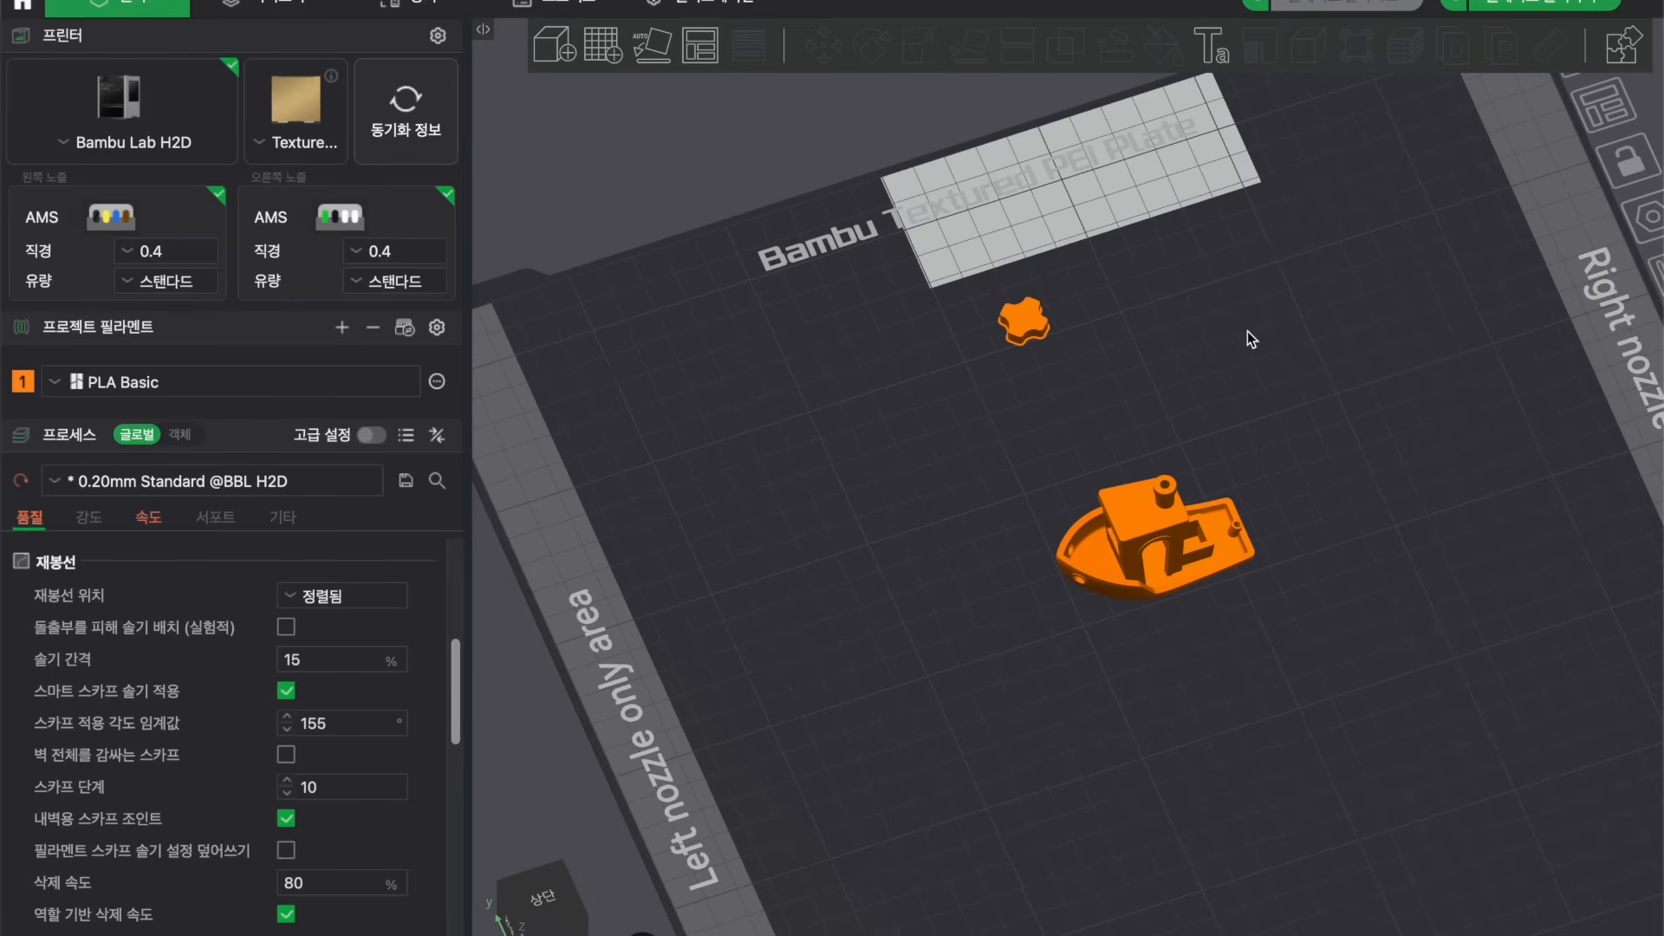
scroll(1247, 331, "down", 3)
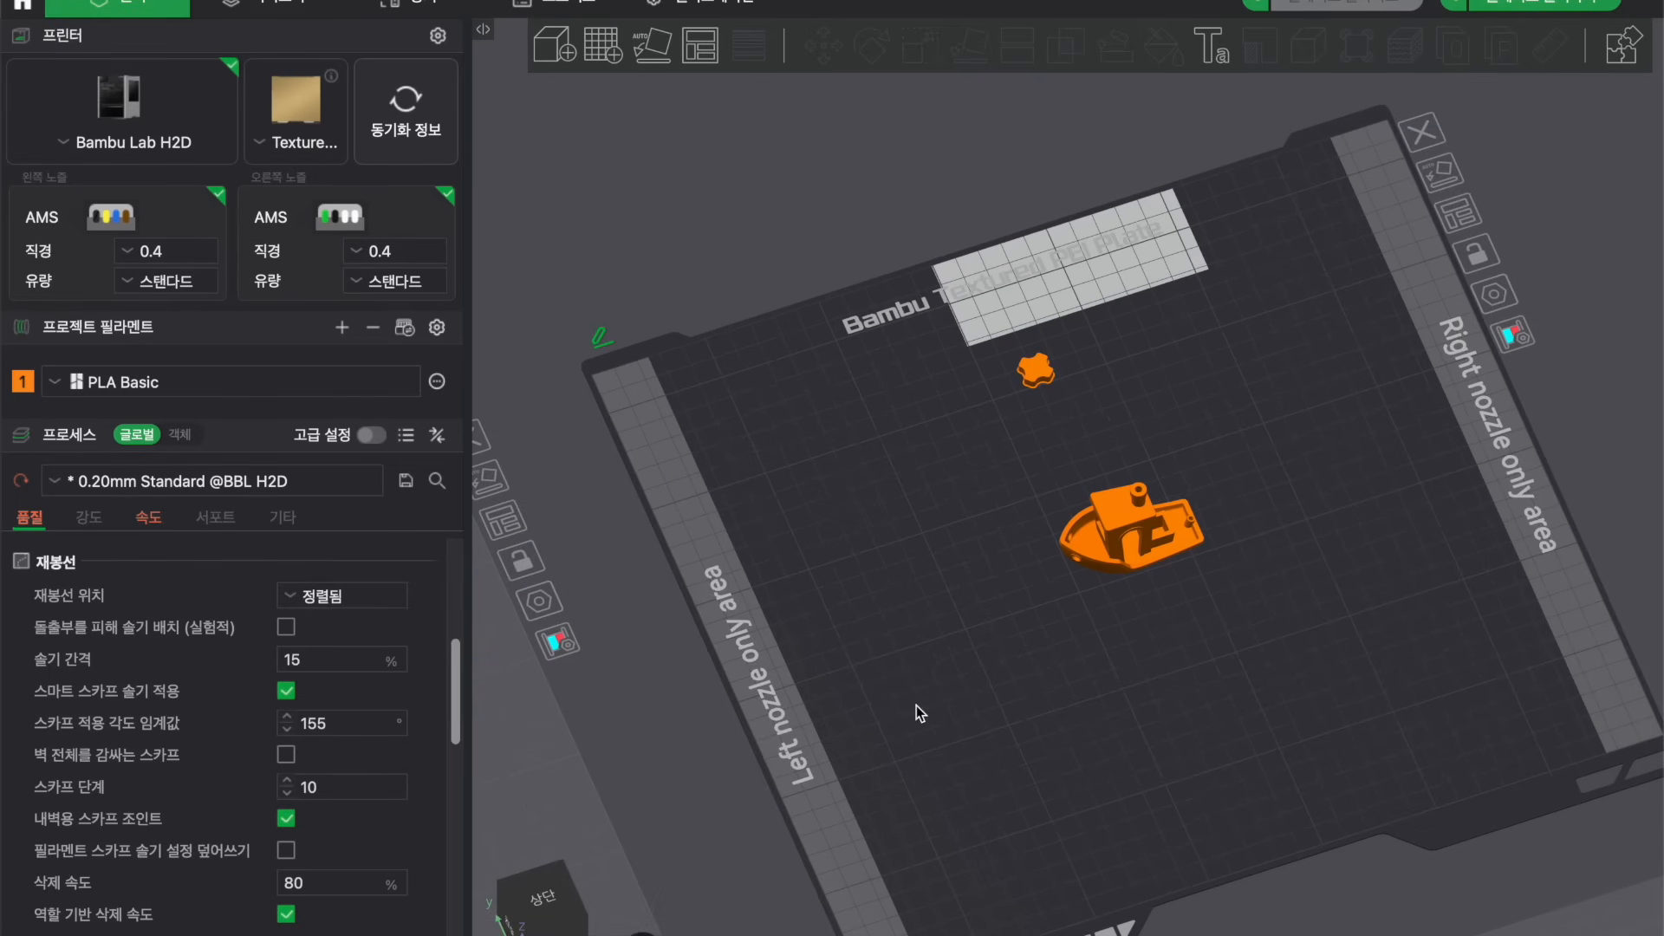
scroll(1127, 251, "up", 2)
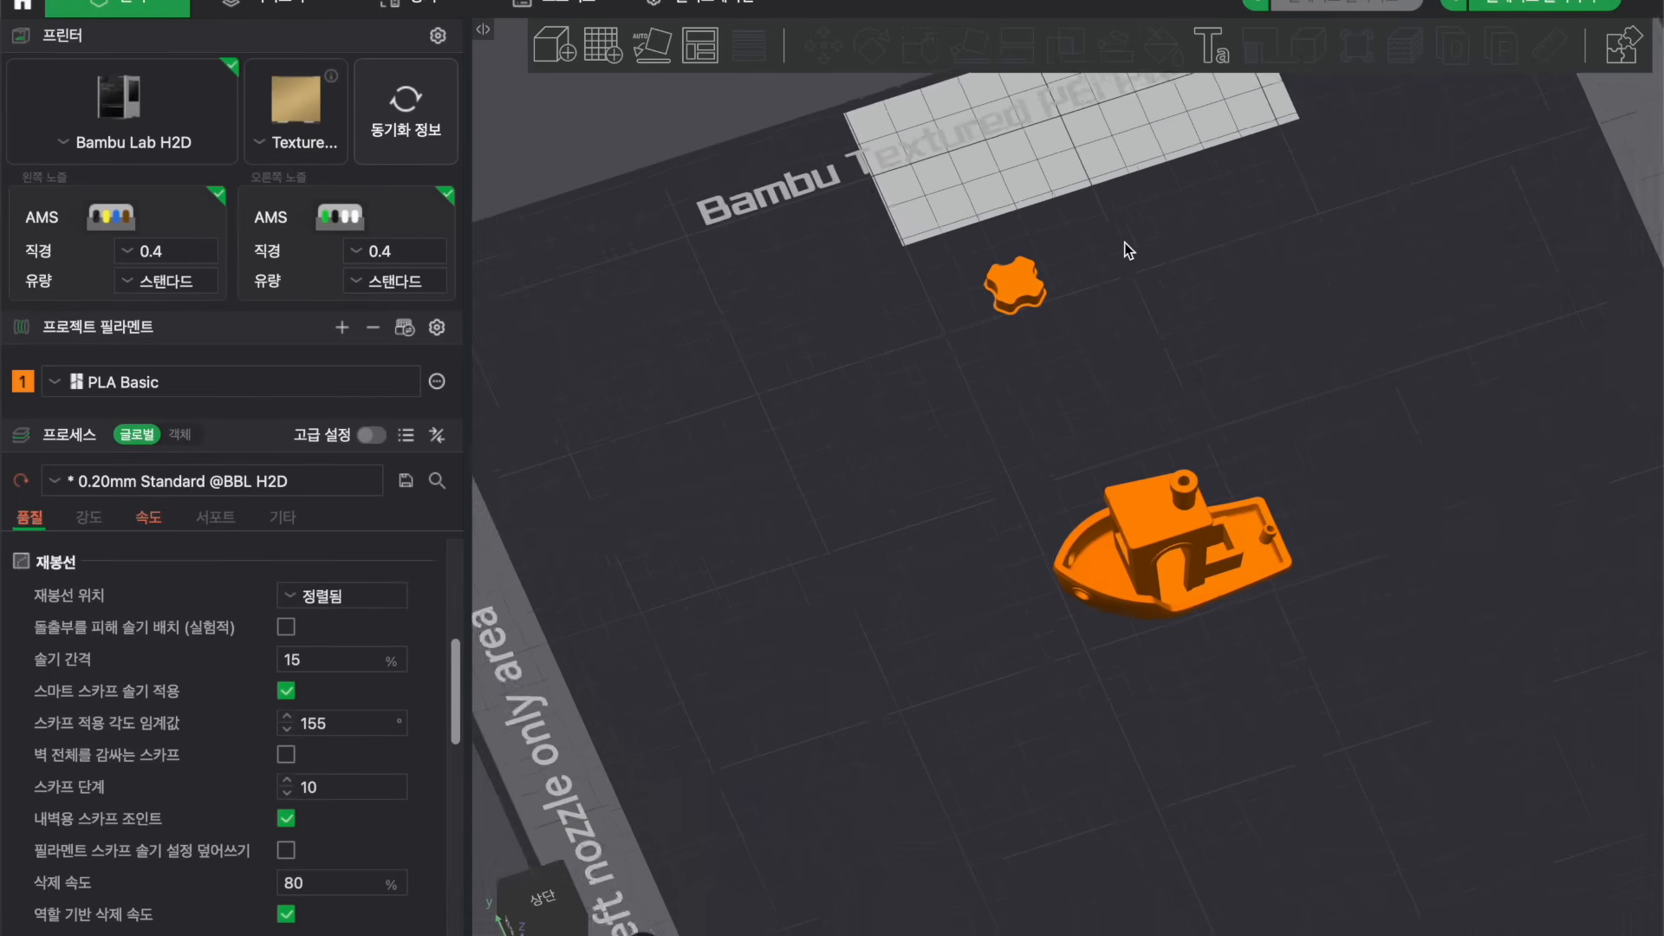
scroll(1127, 251, "down", 3)
scroll(1121, 277, "up", 2)
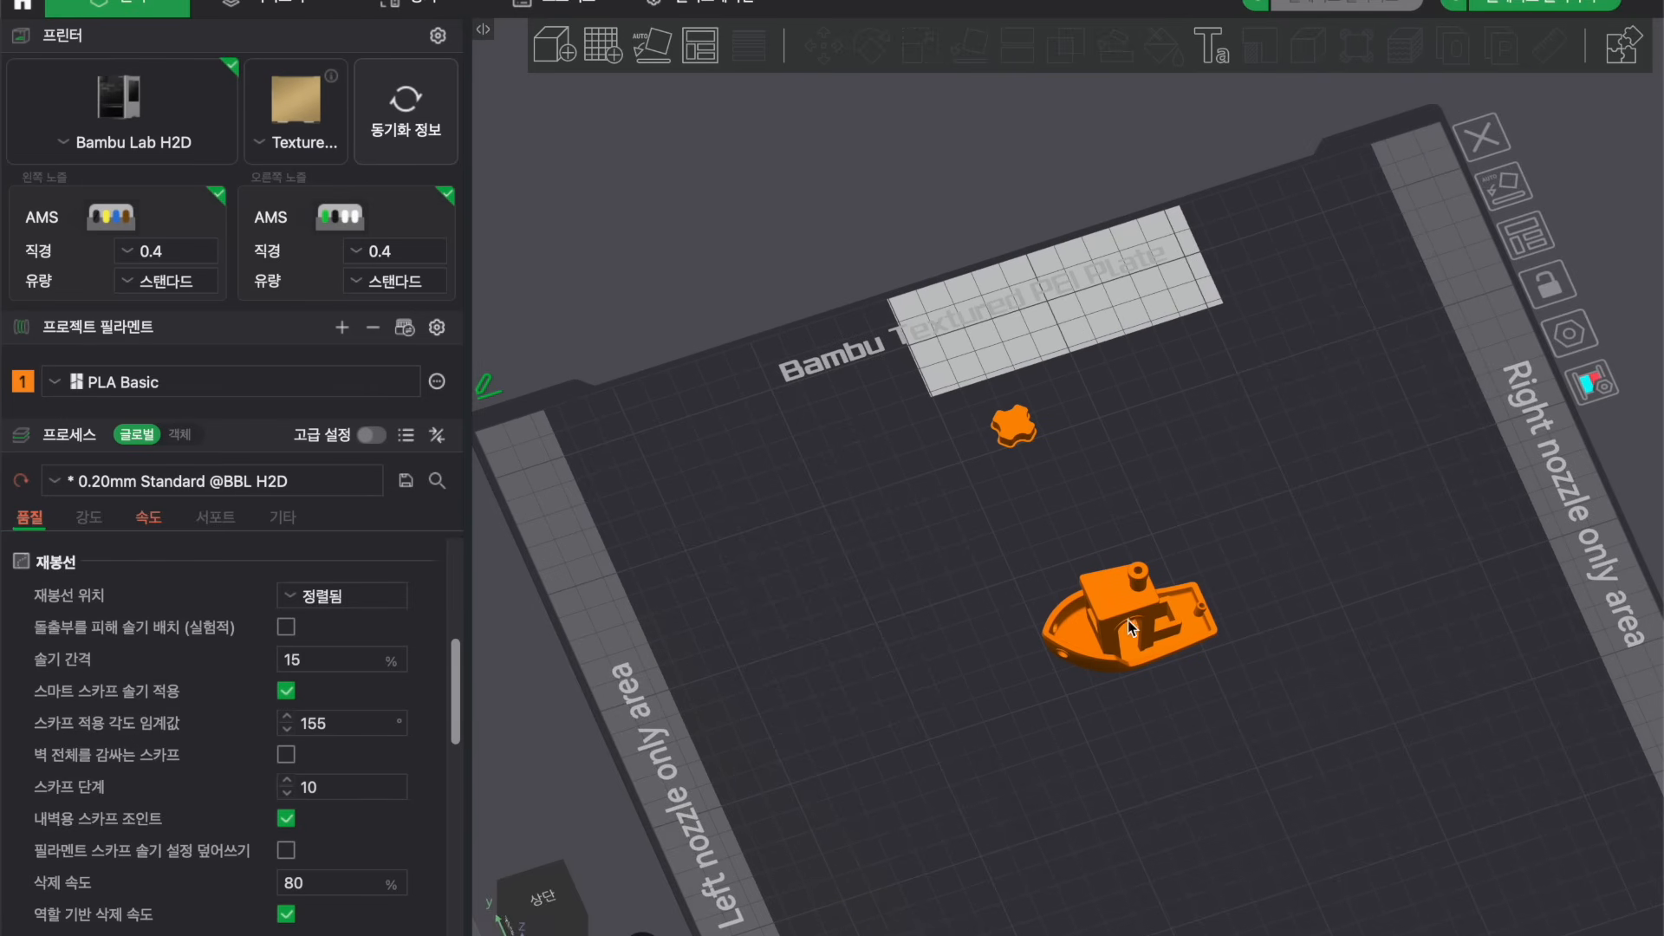
Try moving the boat to the back of the build plate, then move it back to the centre.
left_click_drag(1130, 613, 1123, 307)
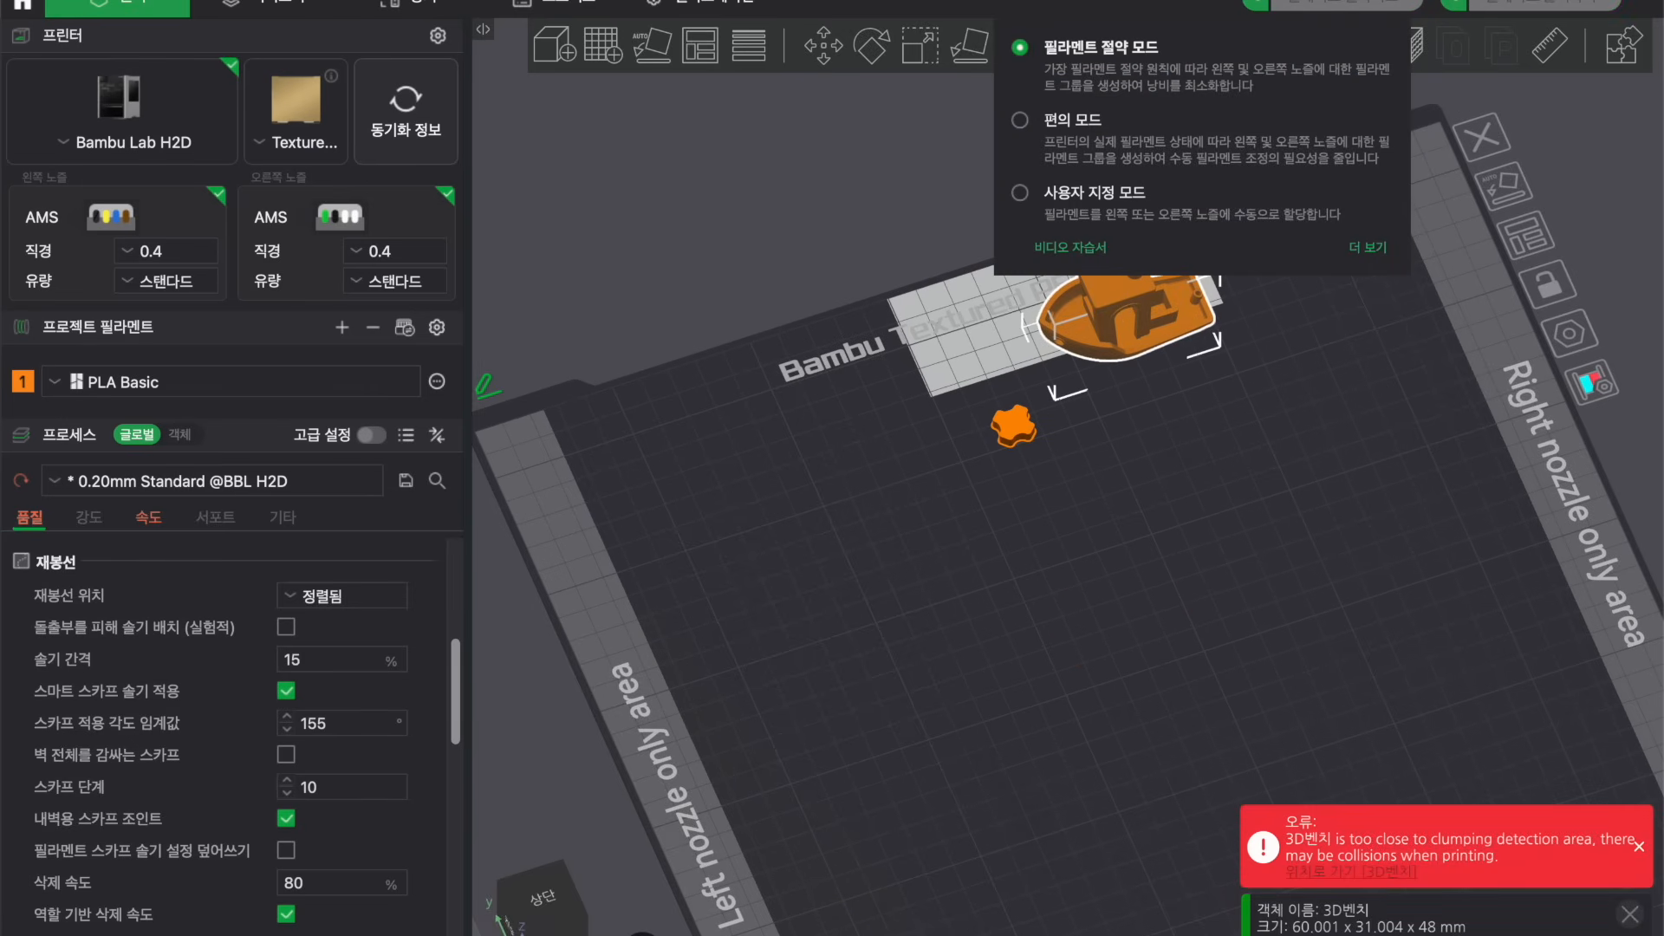
left_click(1367, 660)
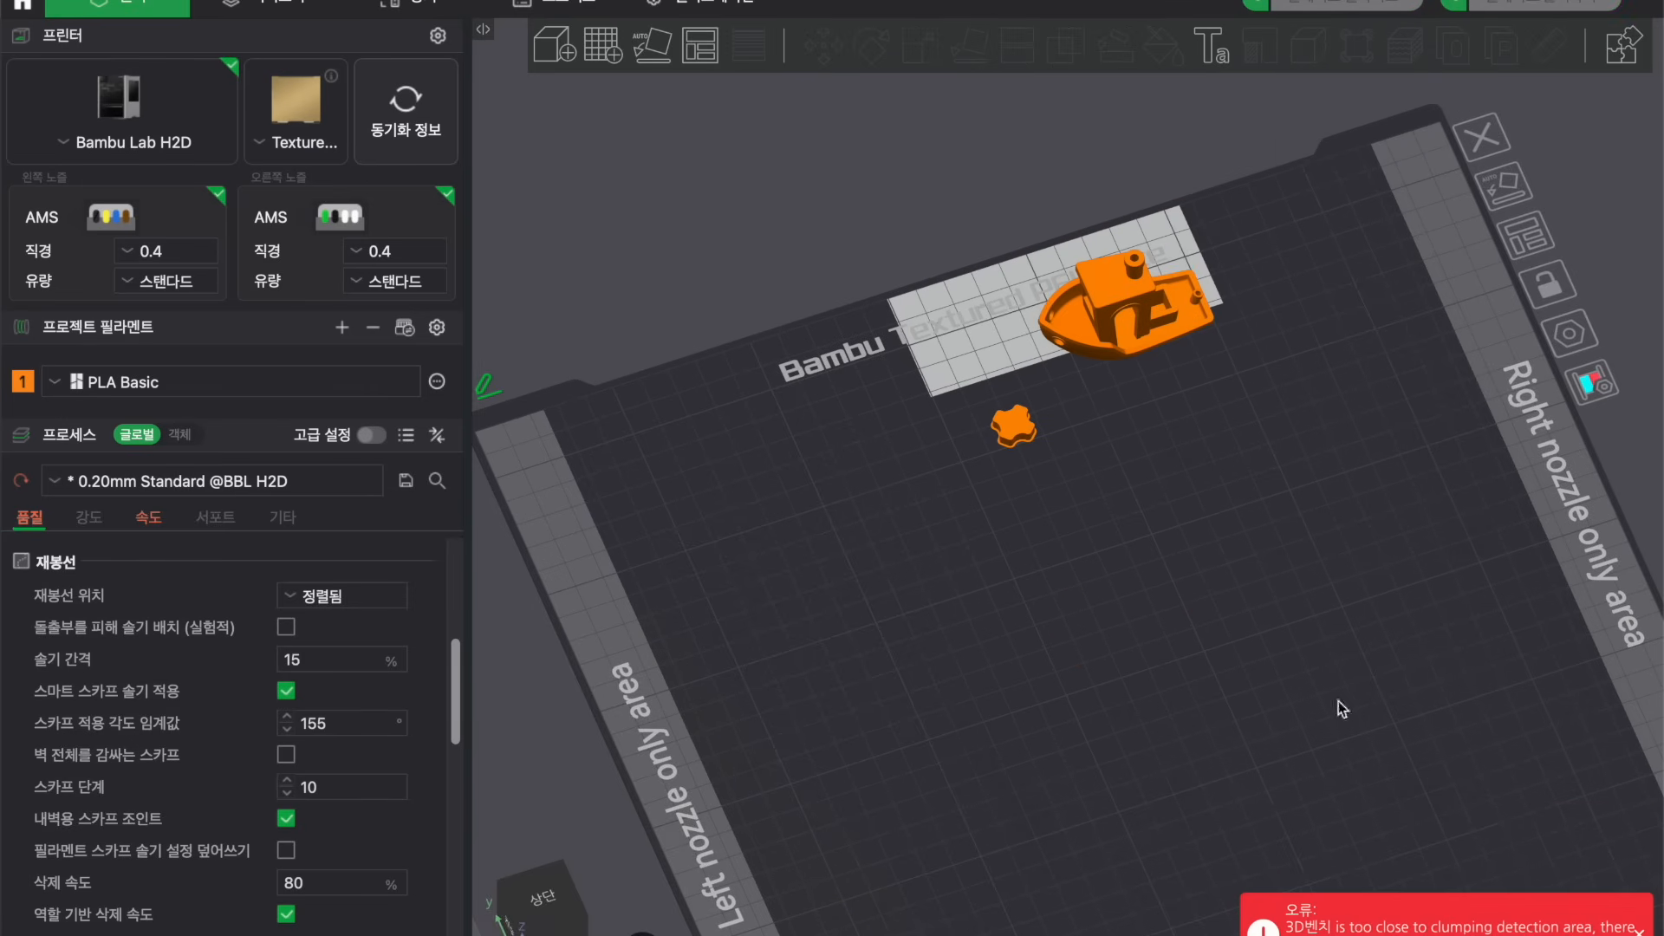
left_click_drag(1118, 312, 1135, 595)
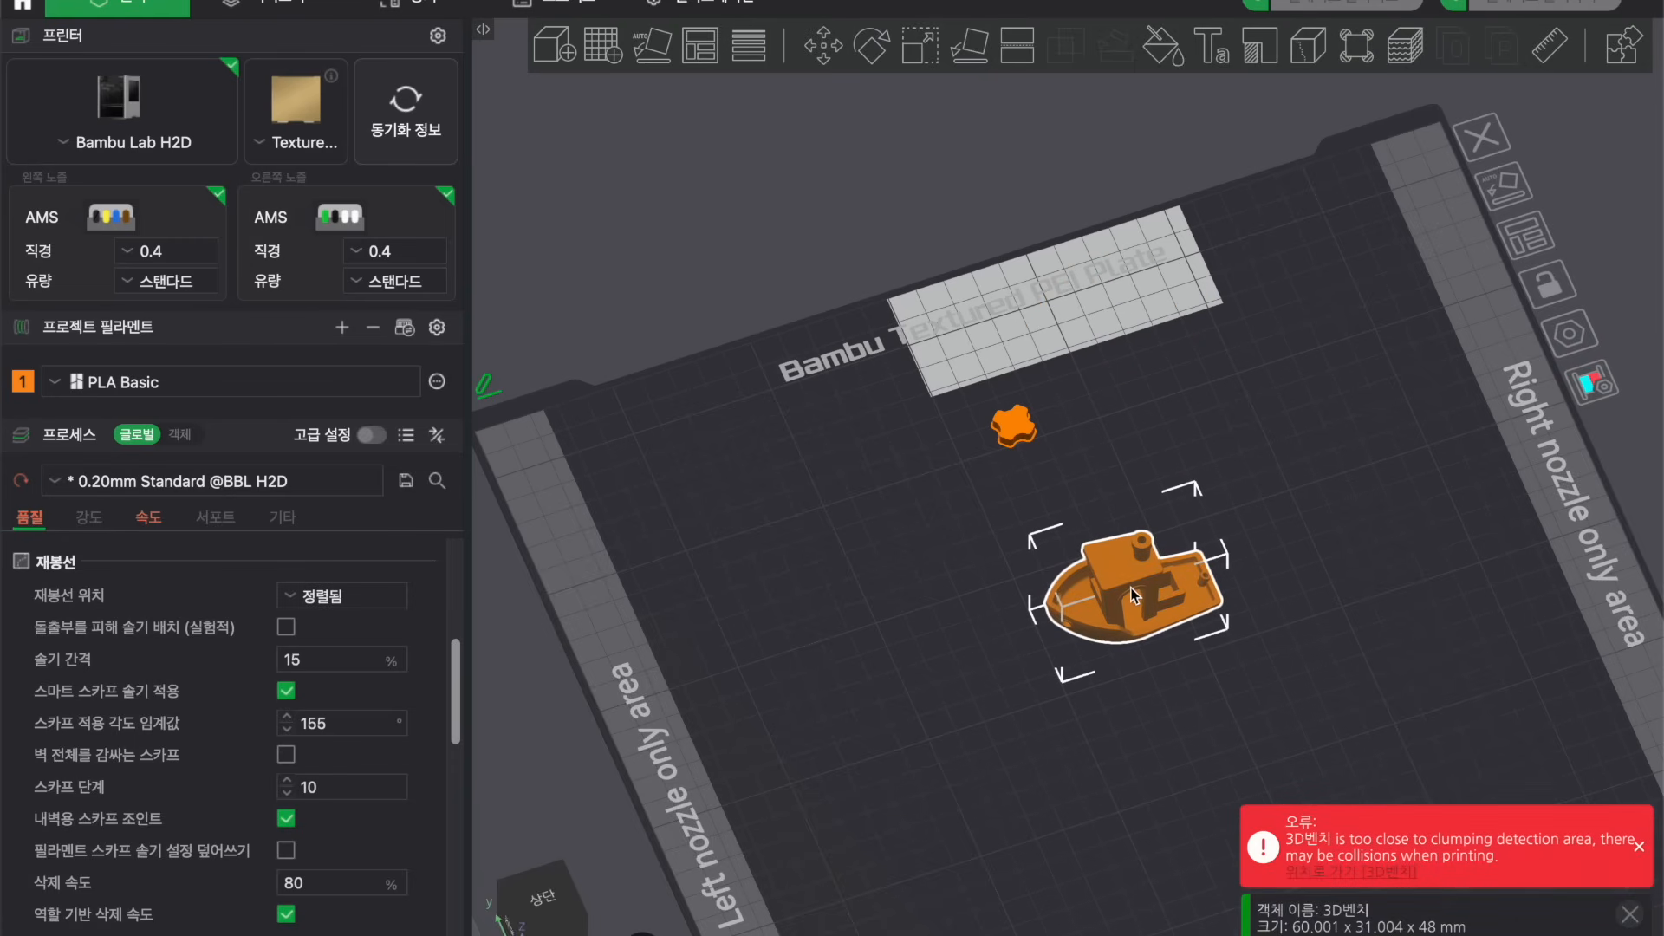
Examine the selected boat on the build plate by zooming in and out and reselecting it.
mouse_move(1236, 461)
left_mouse_down()
mouse_move(1230, 440)
mouse_move(1235, 456)
left_mouse_up()
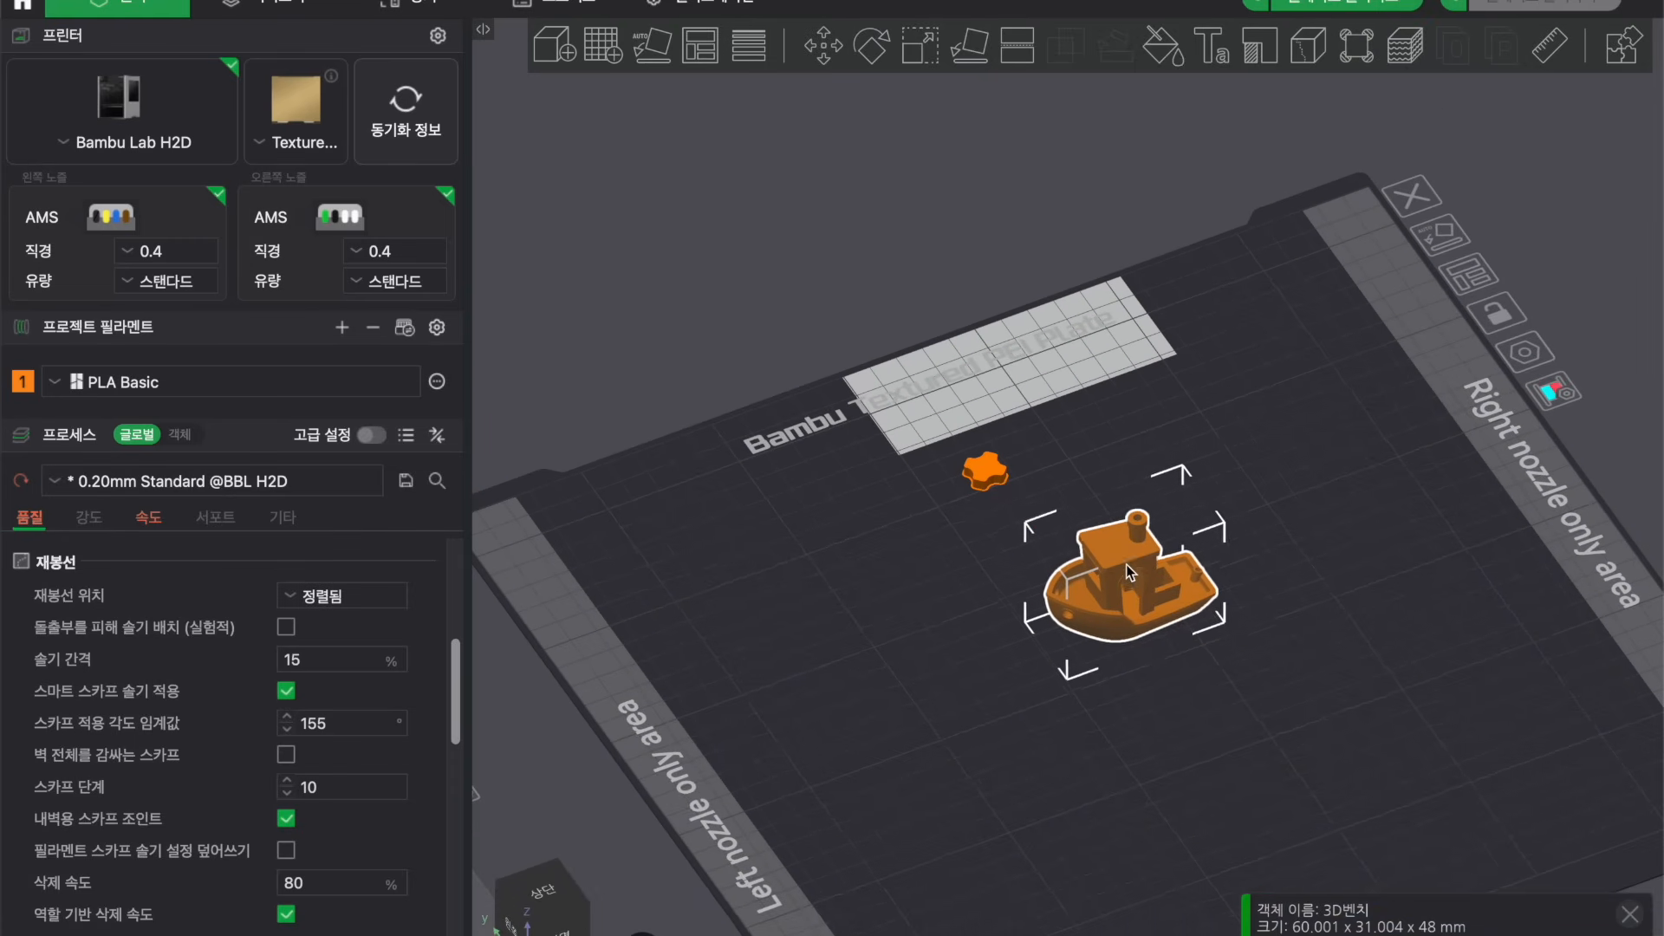
left_click(1241, 449)
scroll(1241, 450, "up", 3)
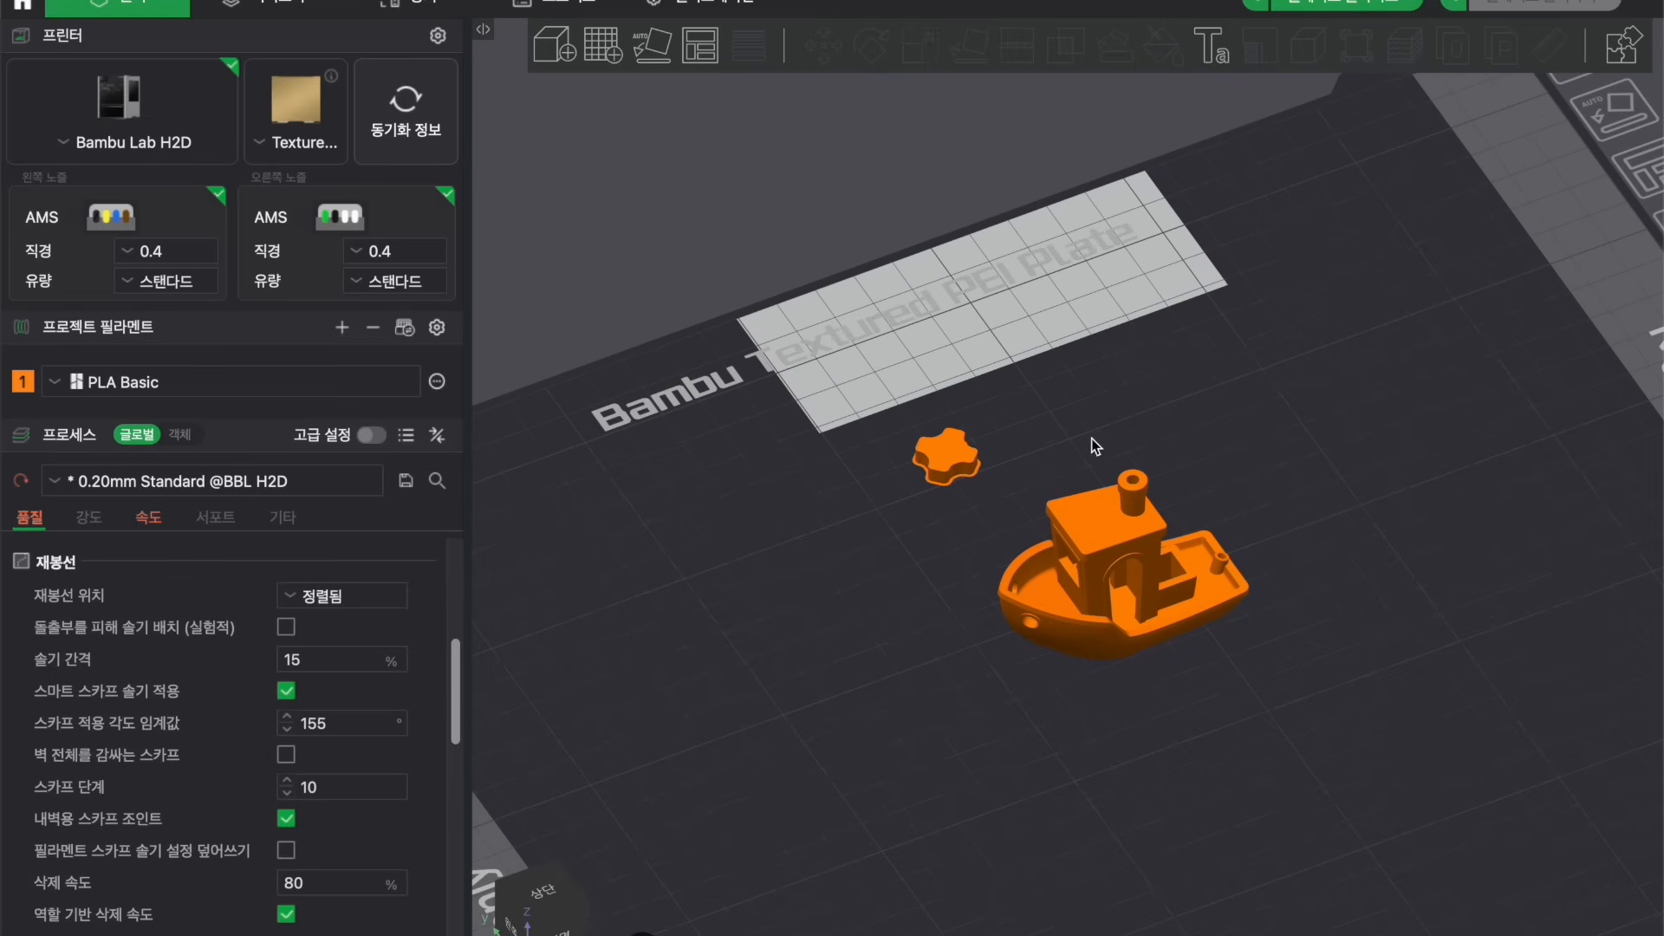
left_click(1138, 544)
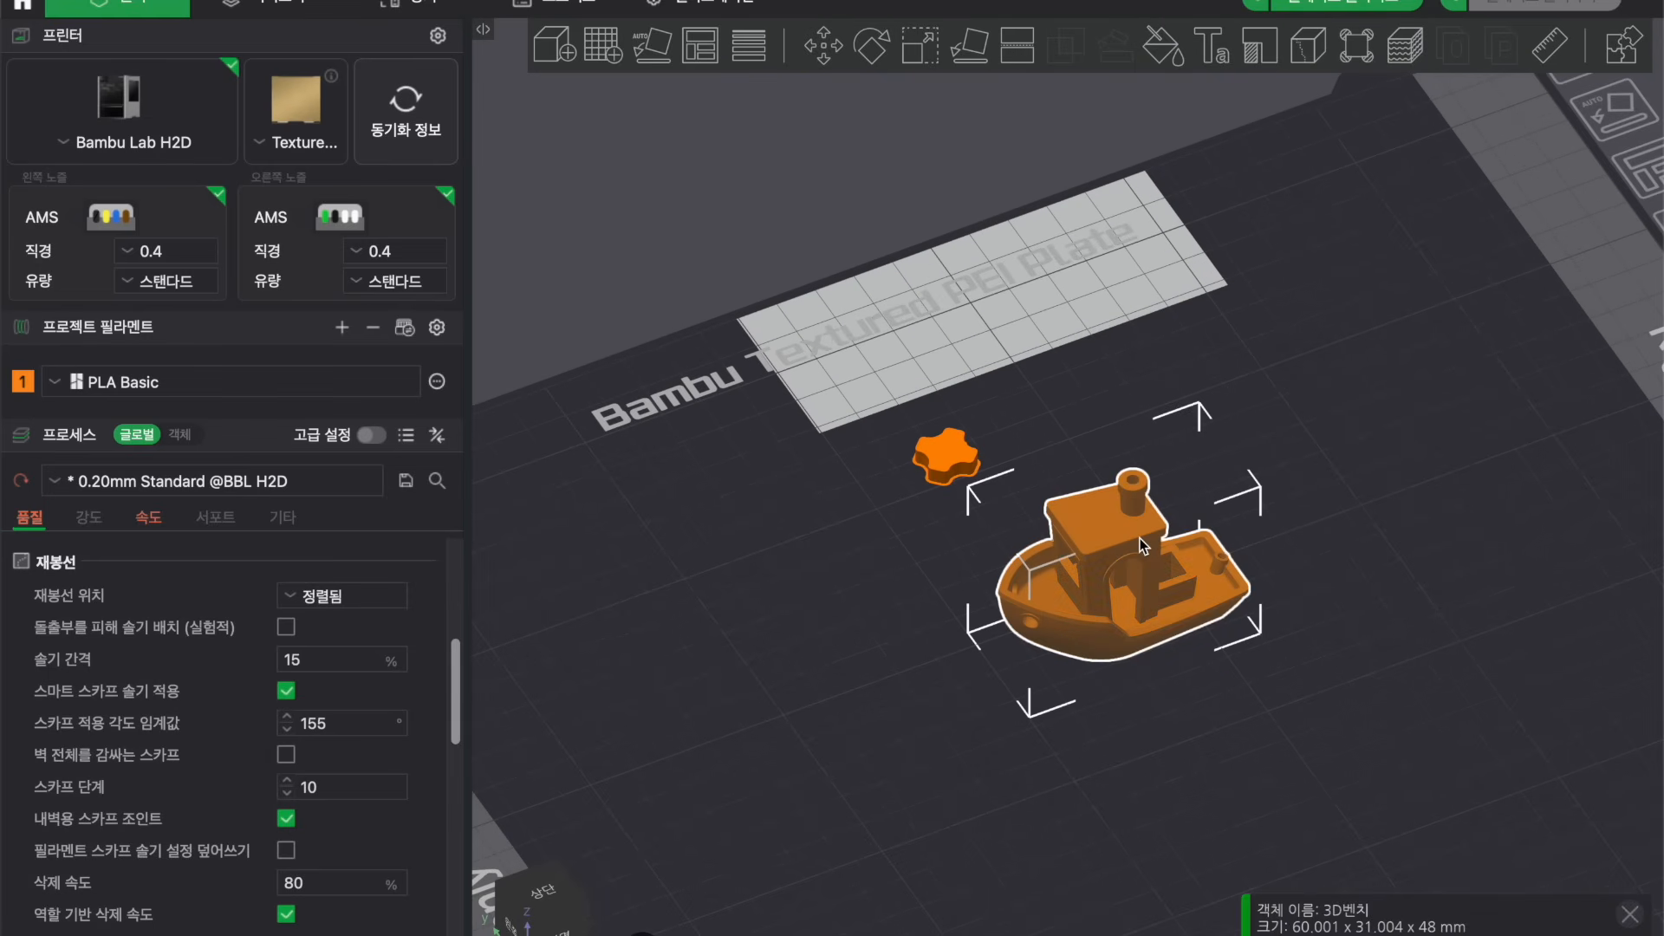
scroll(1214, 352, "down", 2)
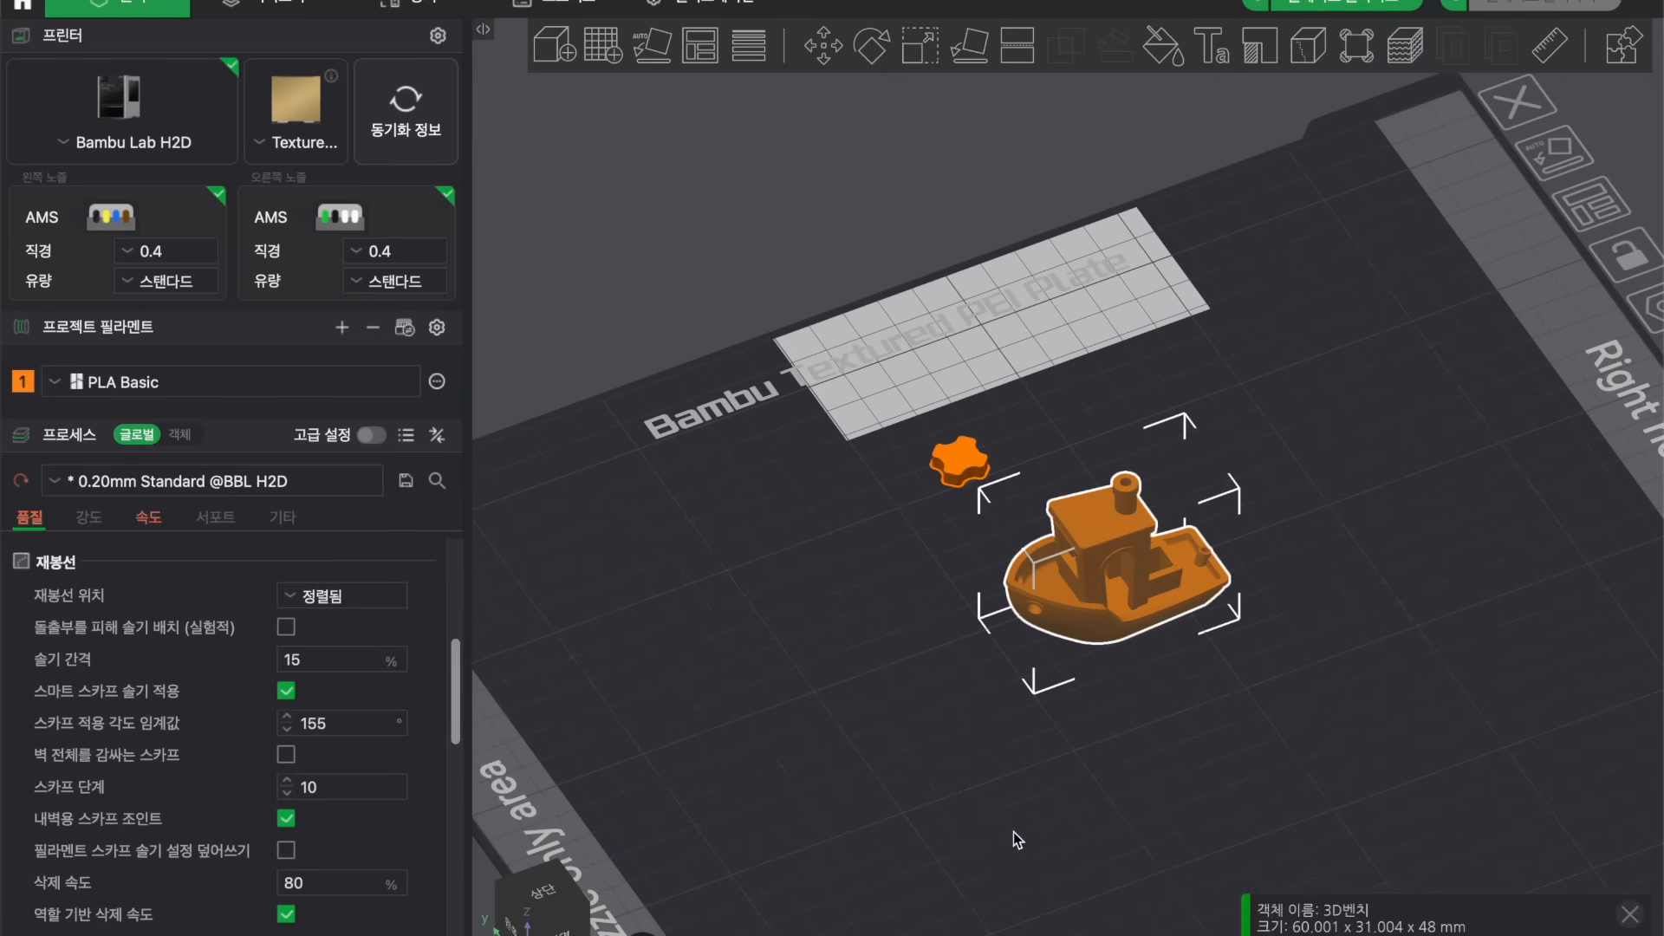
scroll(1012, 832, "down", 4)
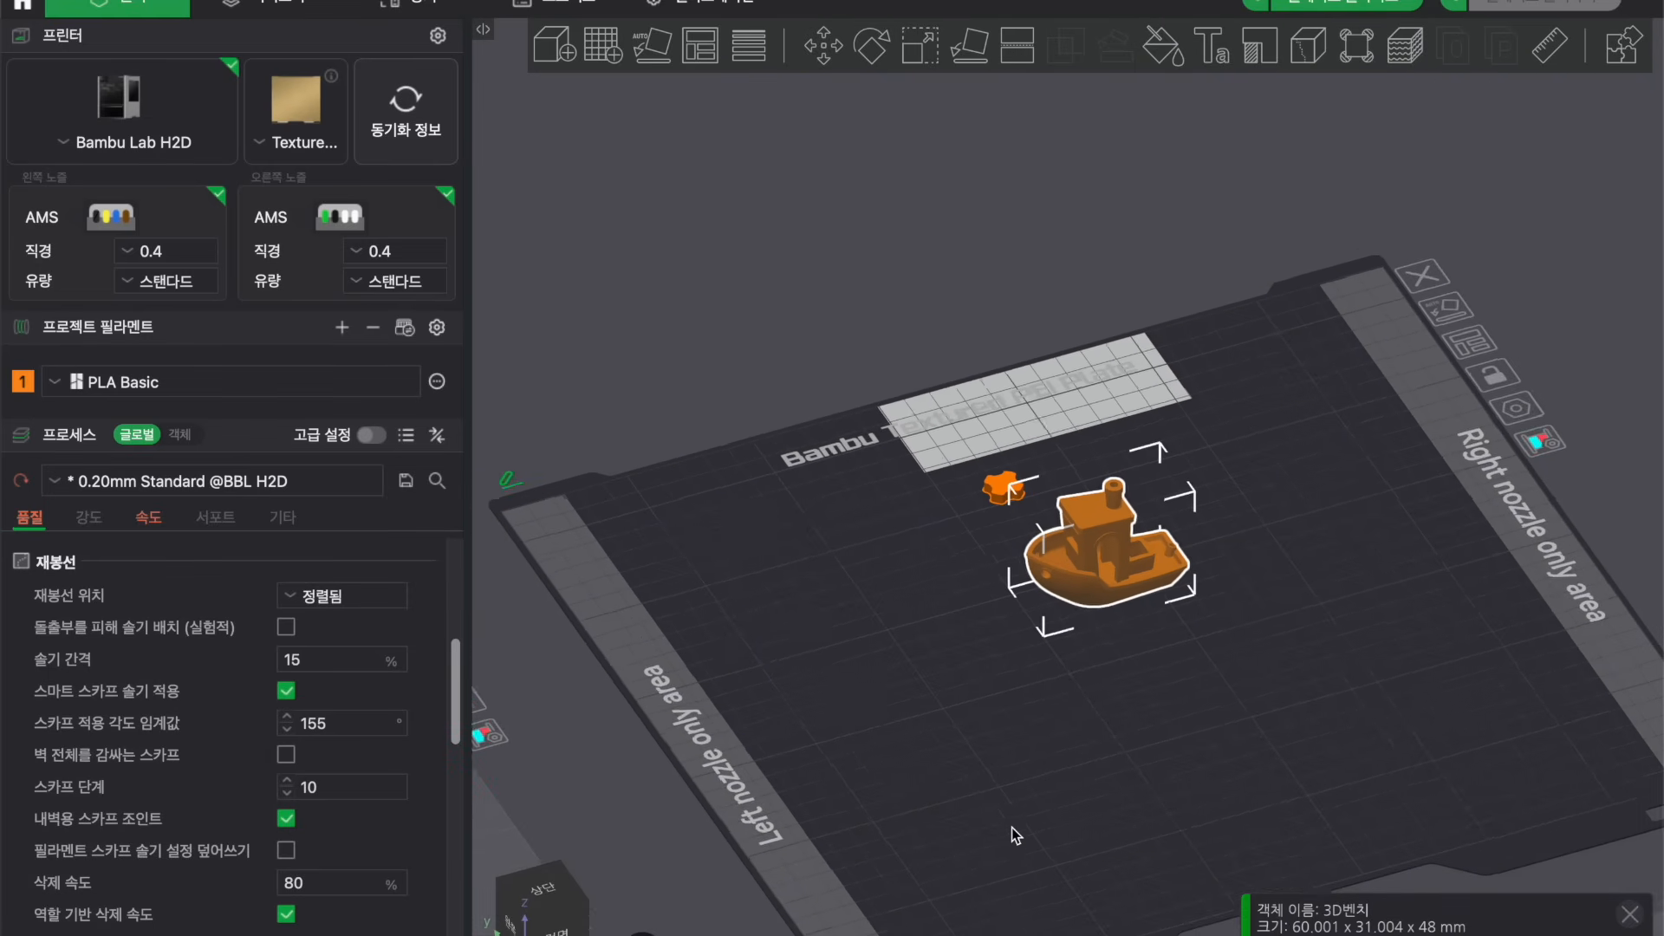
scroll(1017, 821, "up", 1)
left_click(1147, 710)
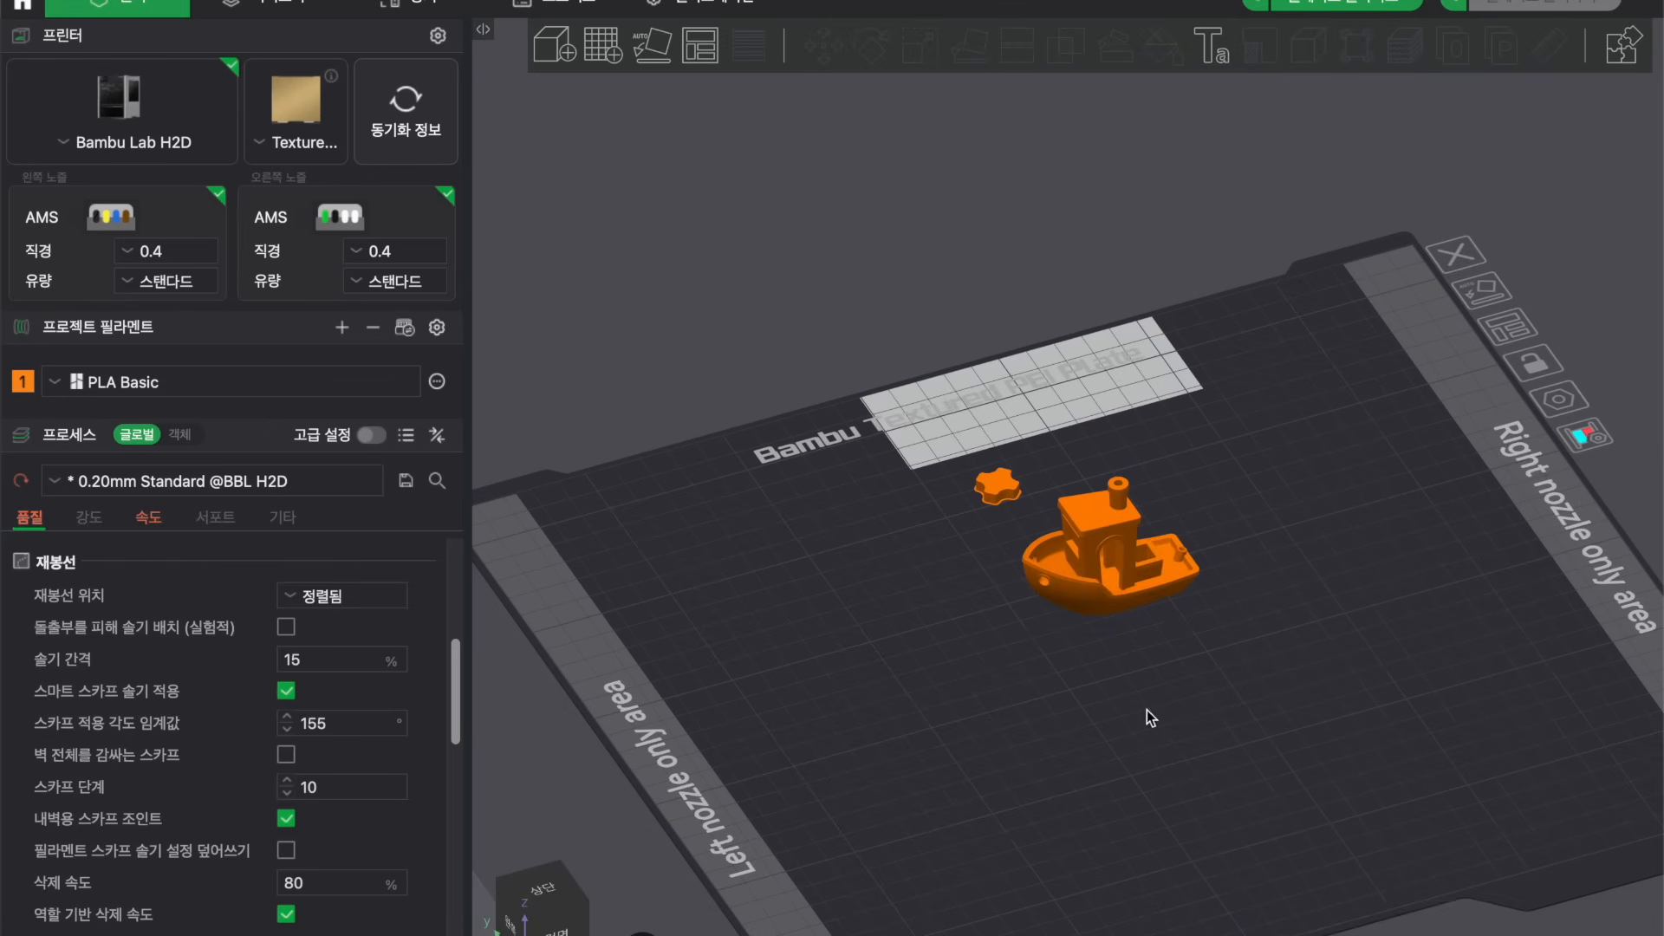
left_click(1110, 569)
left_click(907, 564)
left_click(1121, 553)
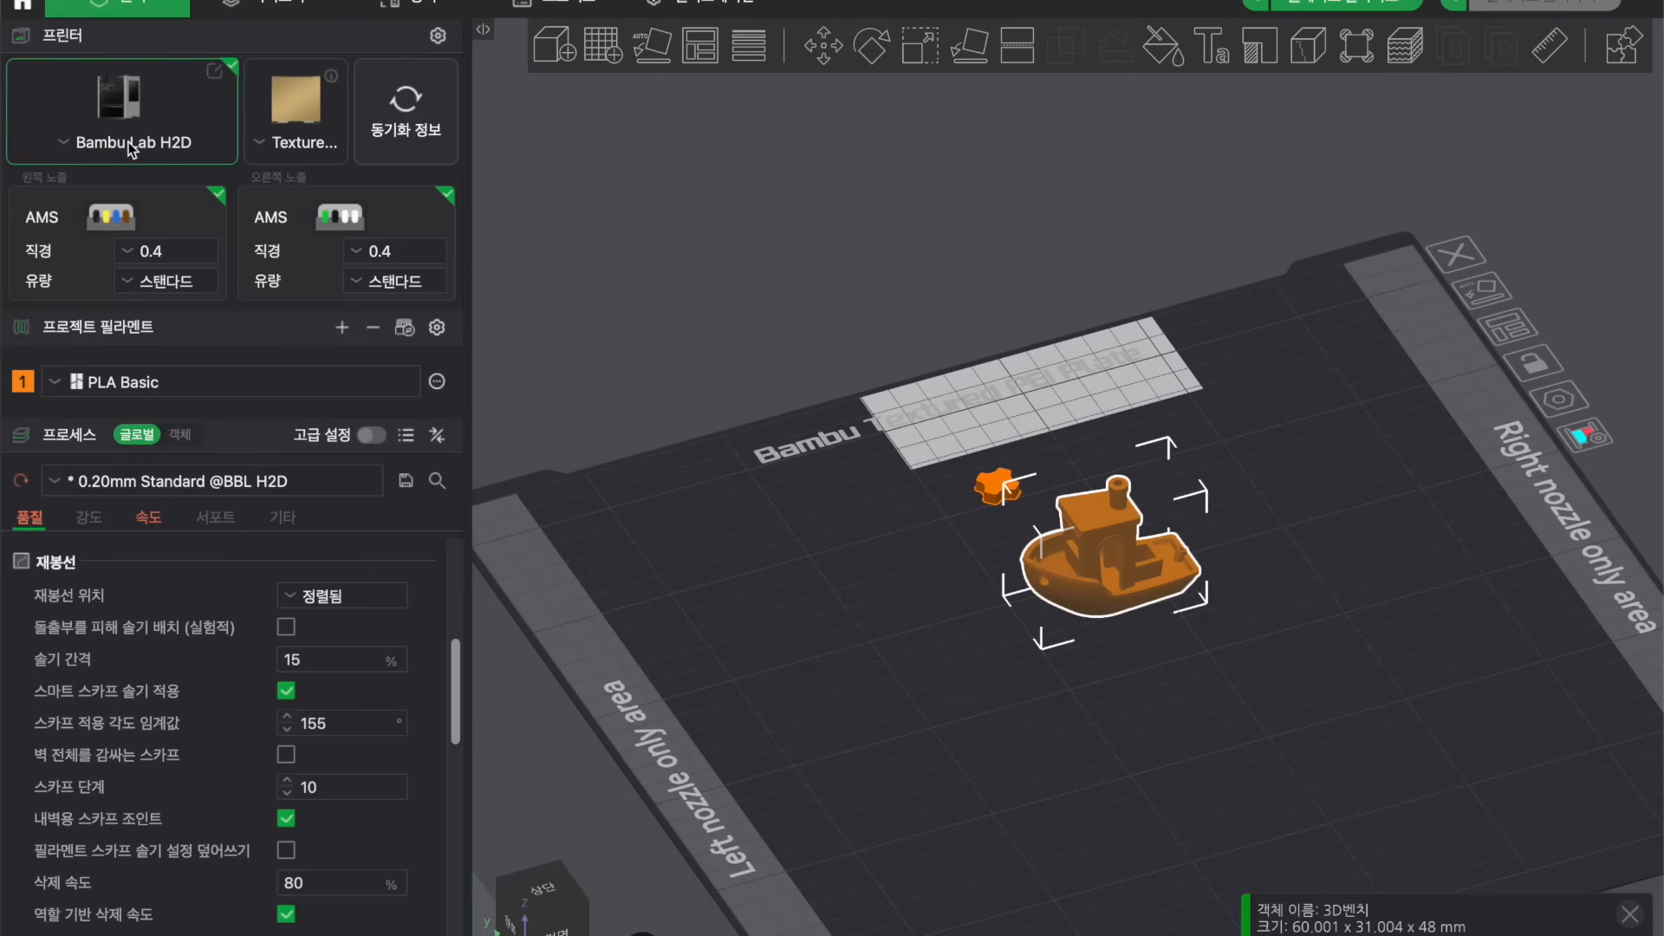
Open the printer preset settings, turn off Enable clumping detection, and close the dialog.
left_click(216, 76)
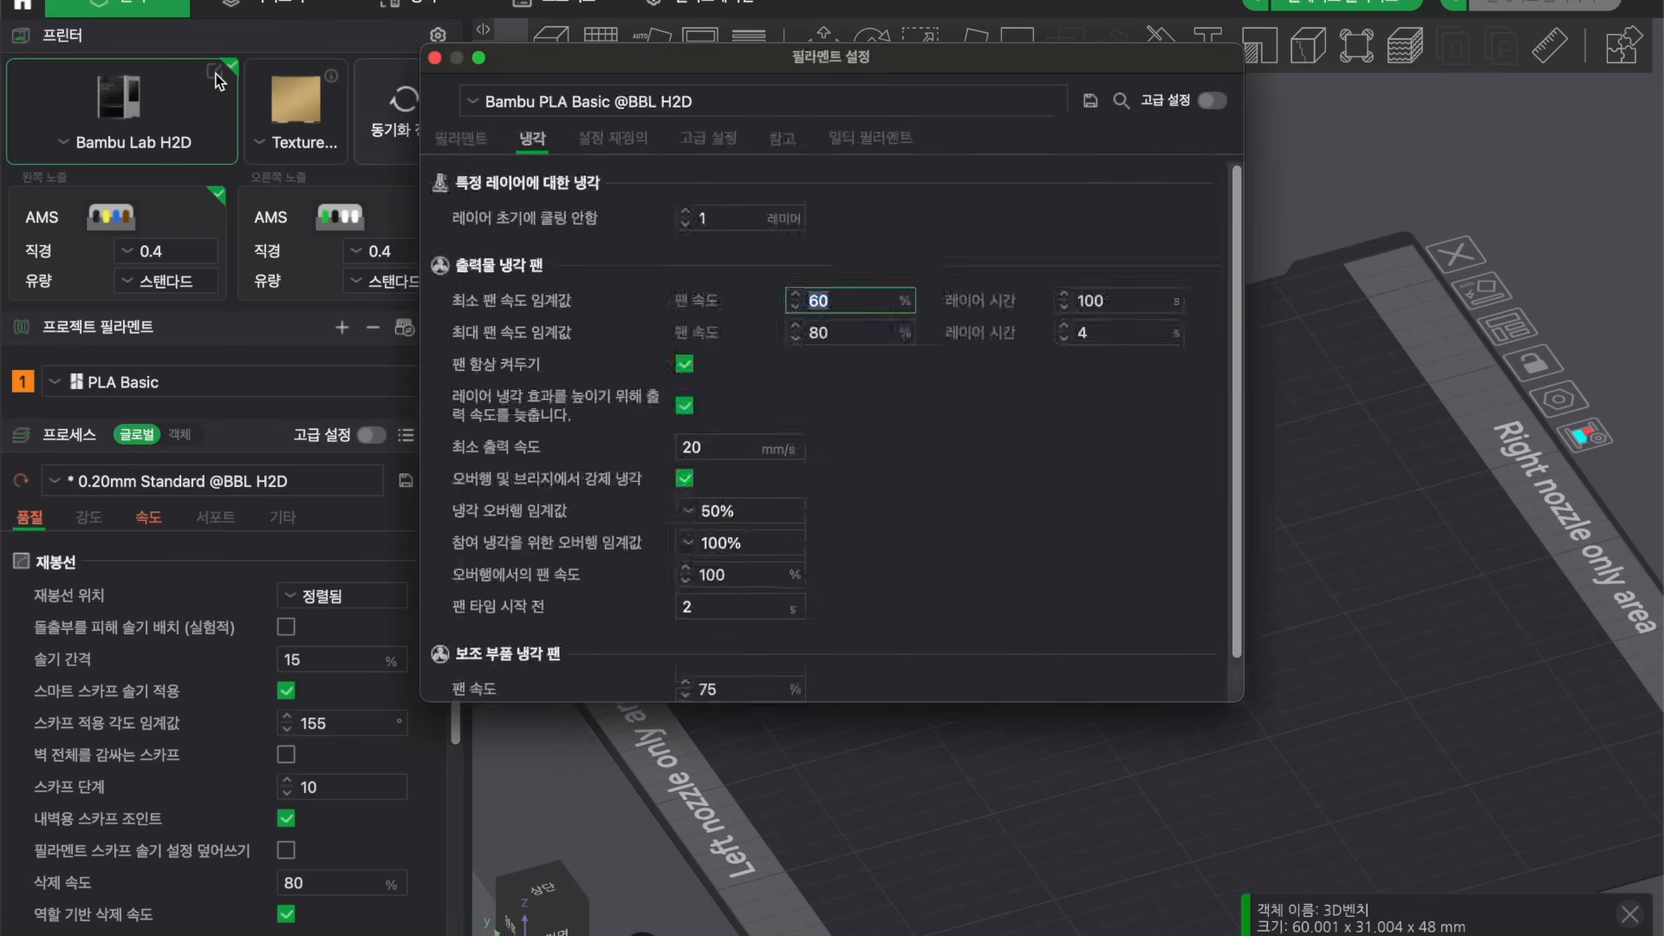
left_click(470, 143)
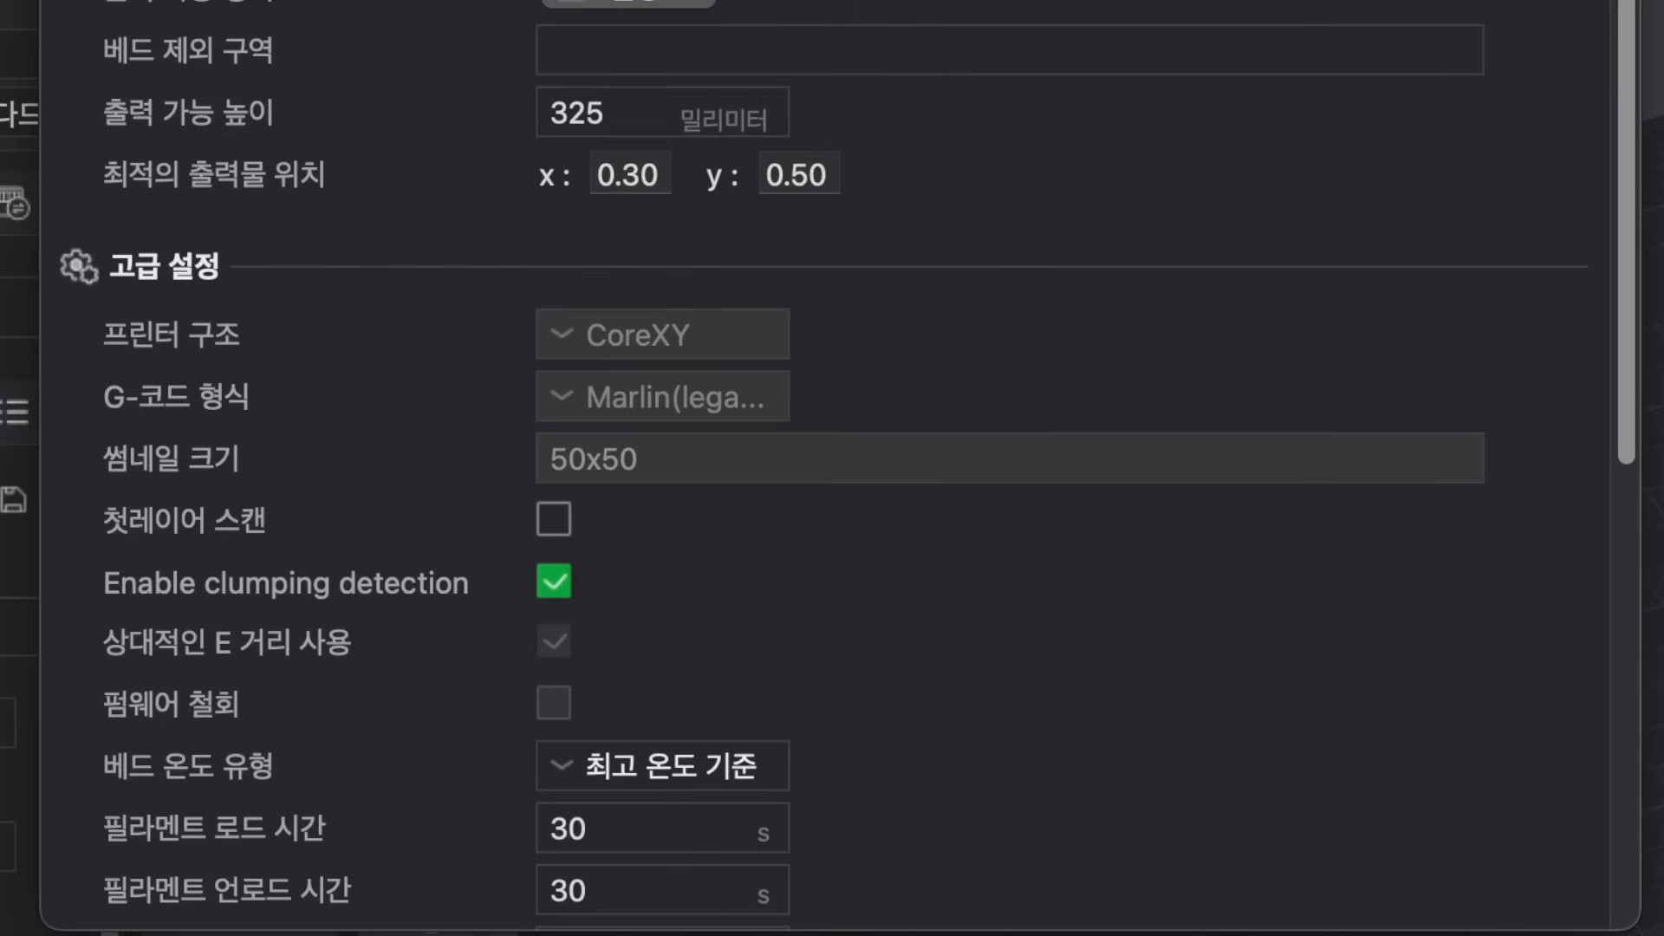
scroll(252, 359, "down", 5)
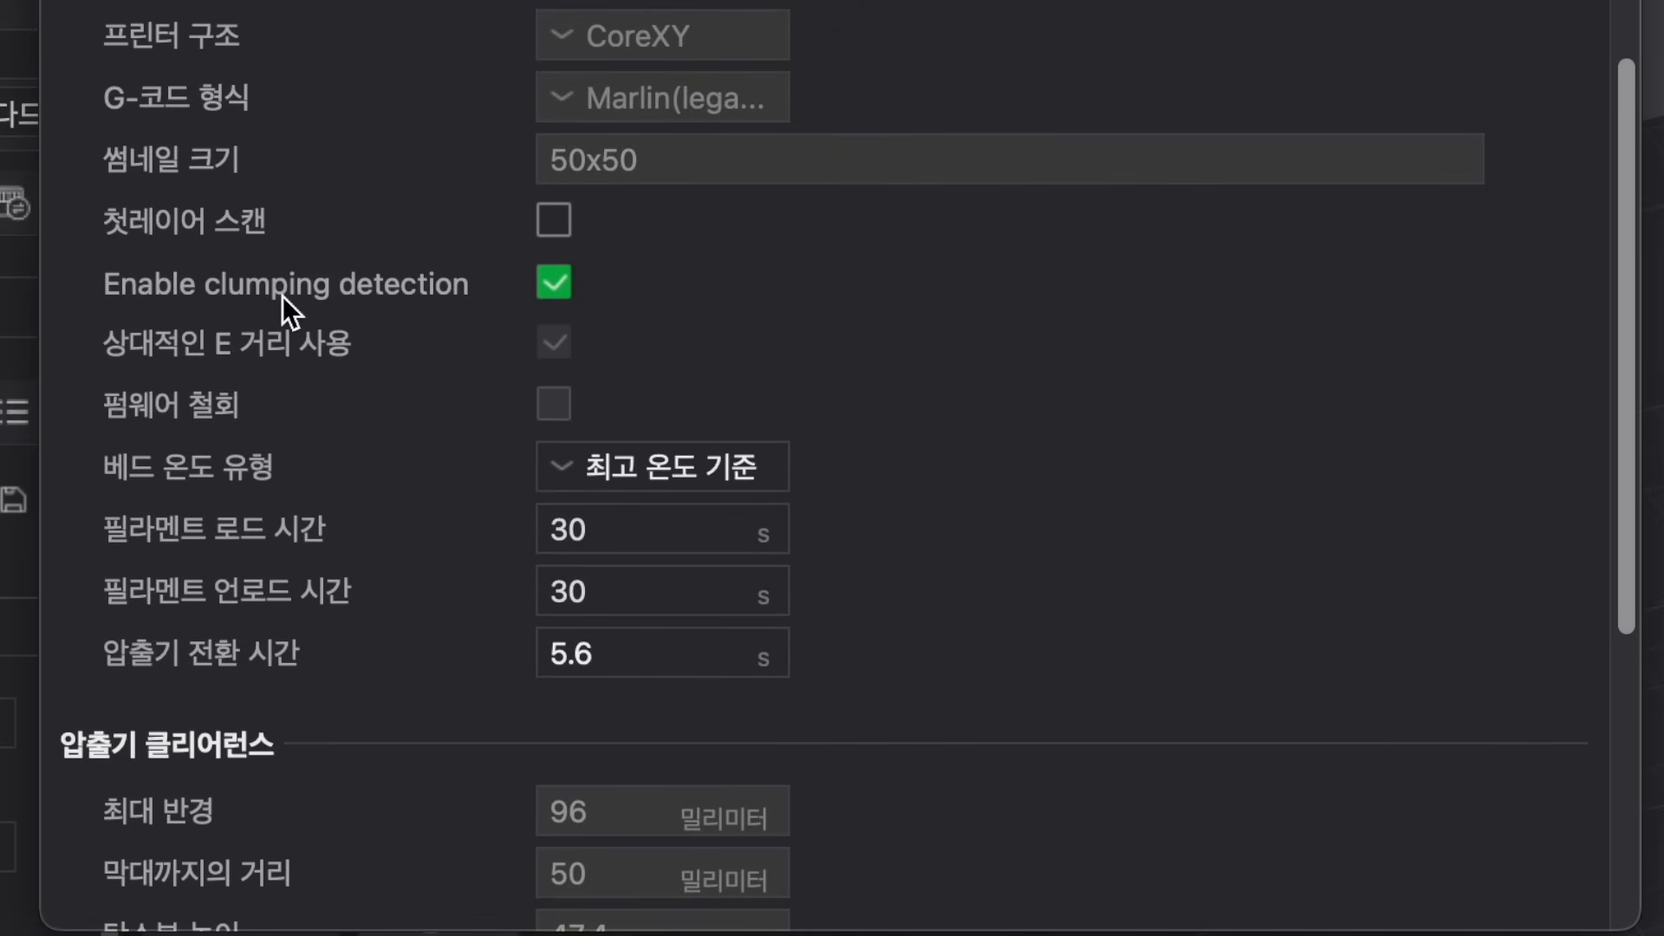
left_click(559, 281)
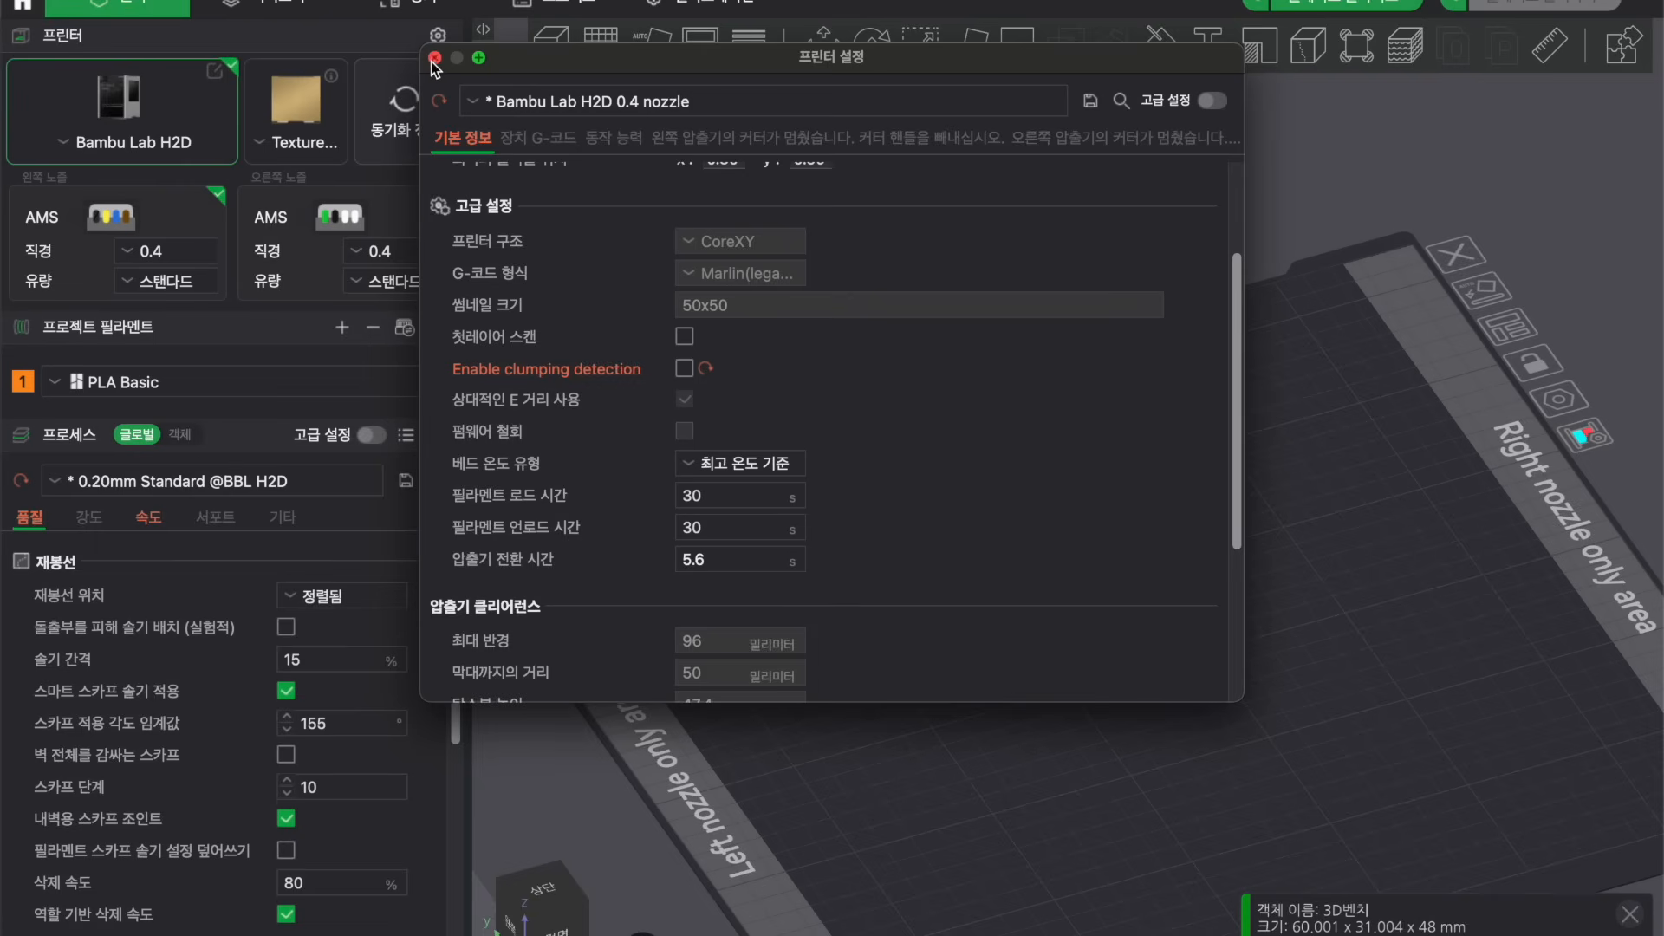
left_click(435, 61)
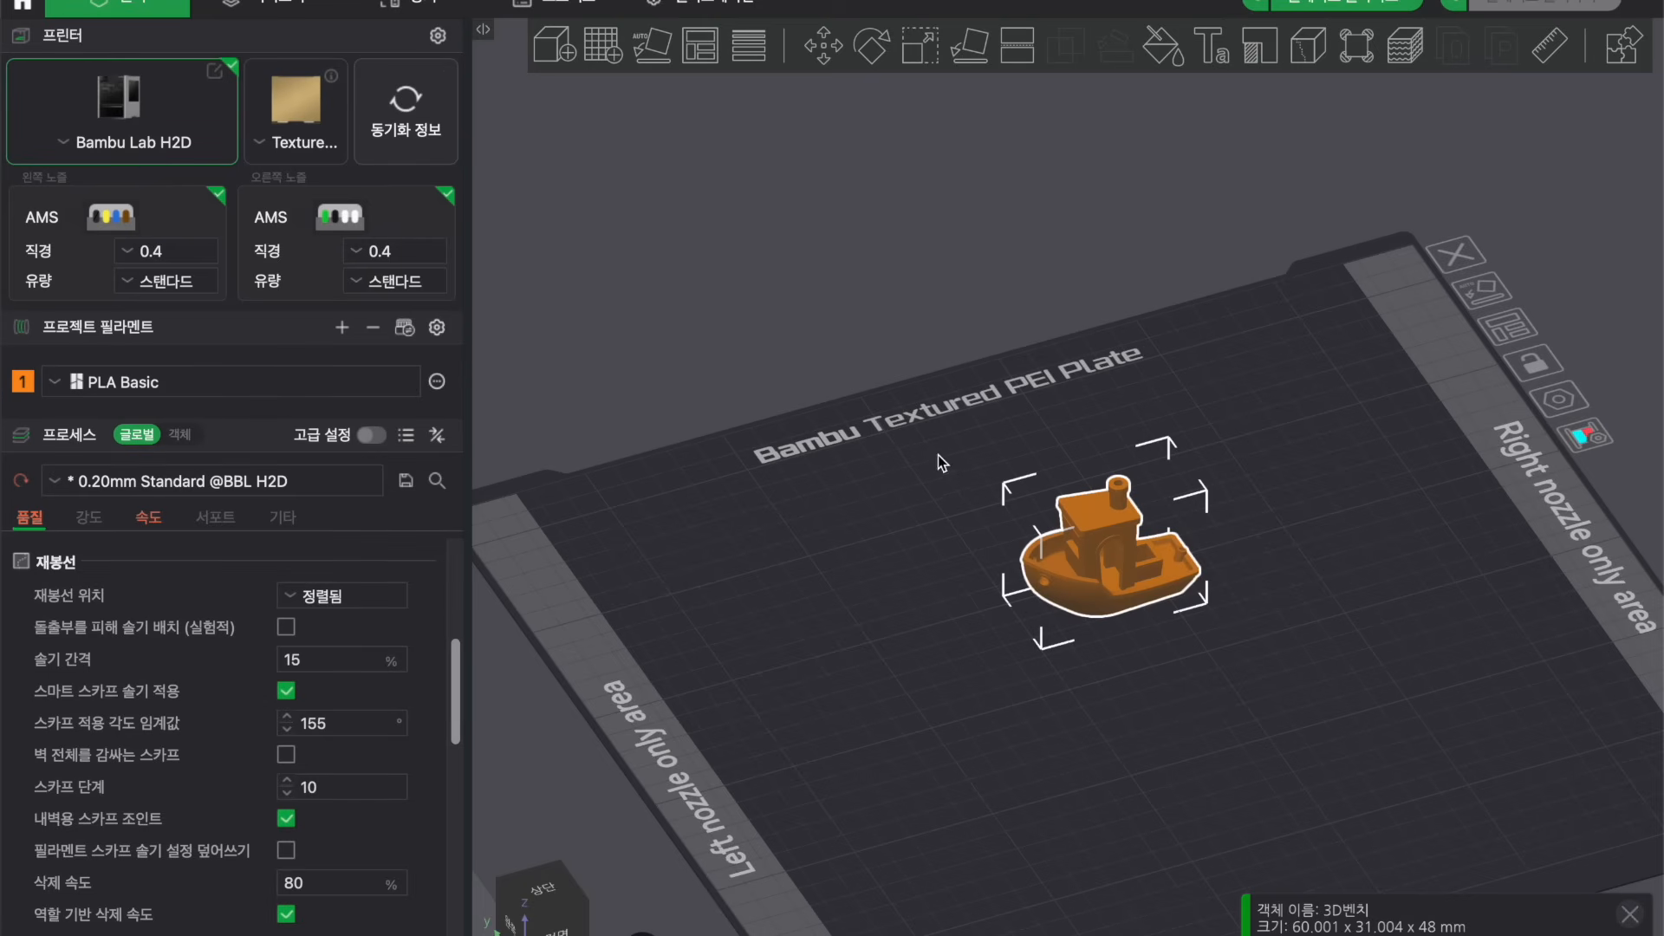
Reselect the boat to check its placement on the build plate.
left_click(1188, 391)
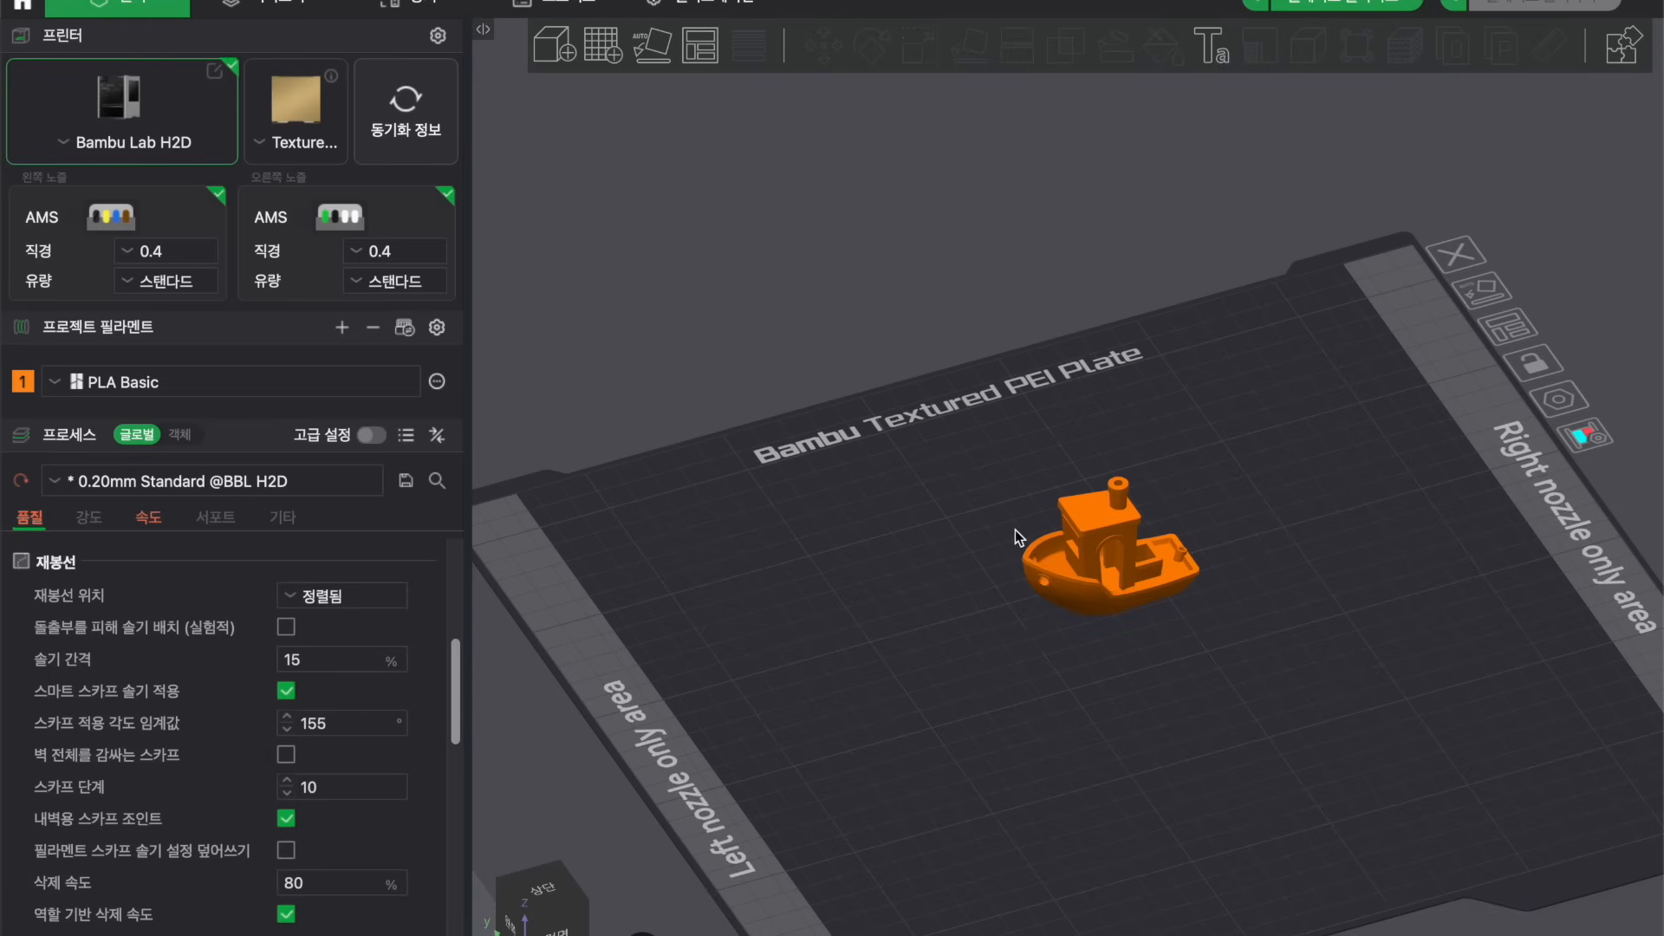
left_click(1105, 530)
left_click(1252, 412)
left_click_drag(1138, 668, 1136, 667)
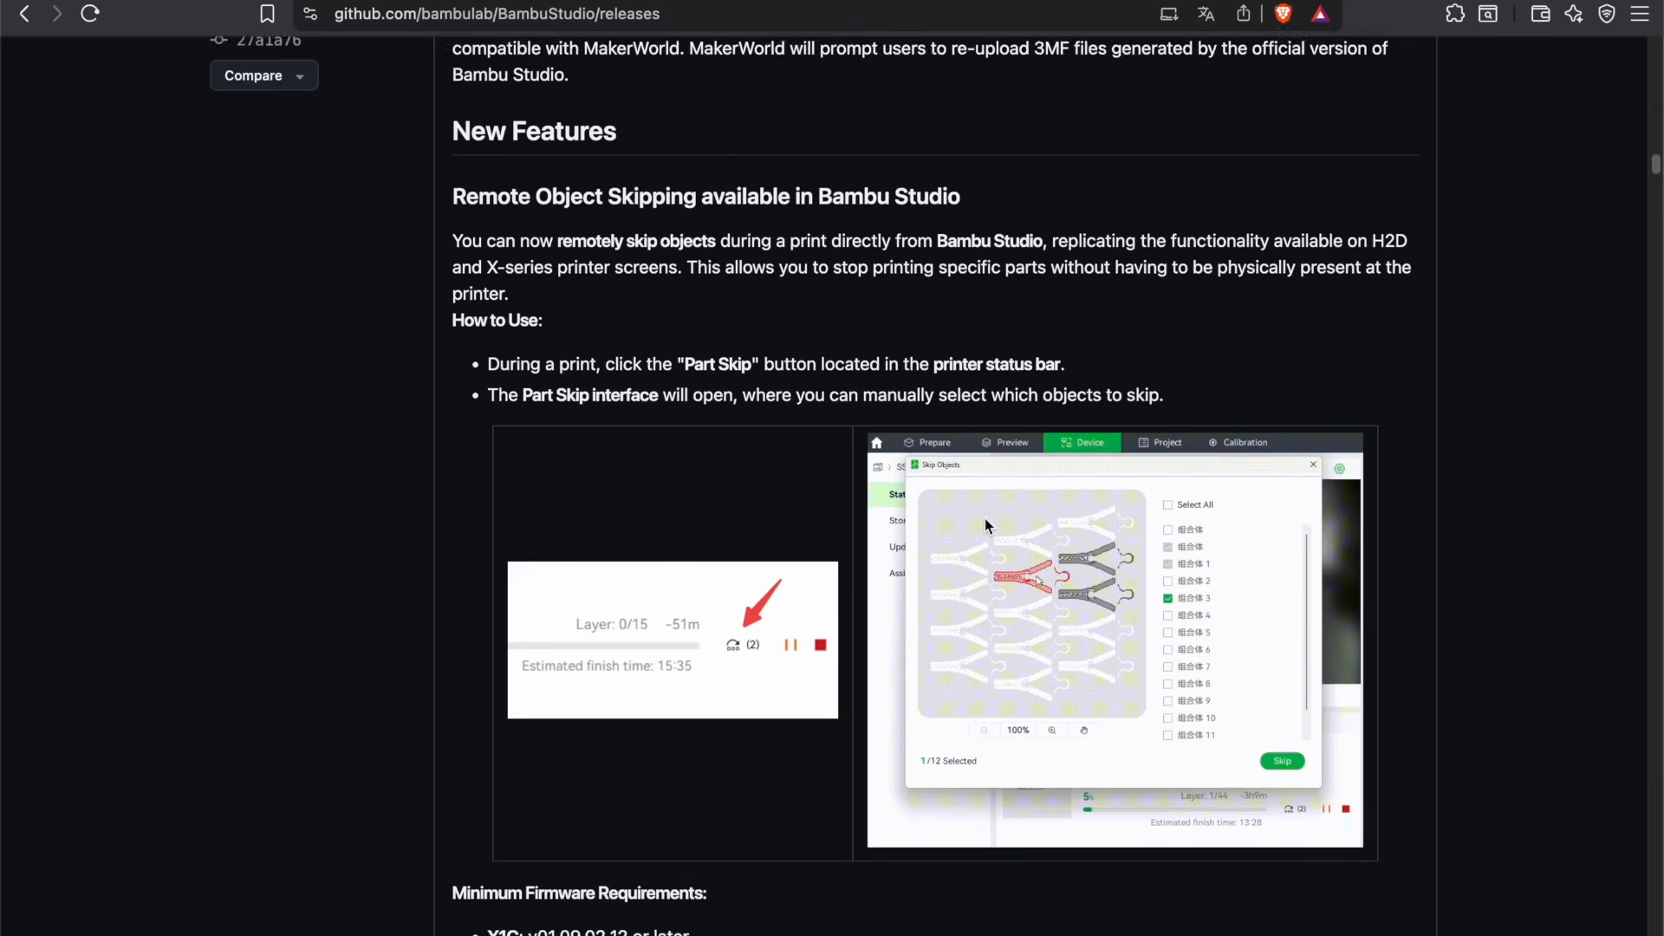
Switch to the browser and read the Bambu Studio 2.2.0 Public Beta release notes on remote object skipping.
scroll(529, 95, "up", 2)
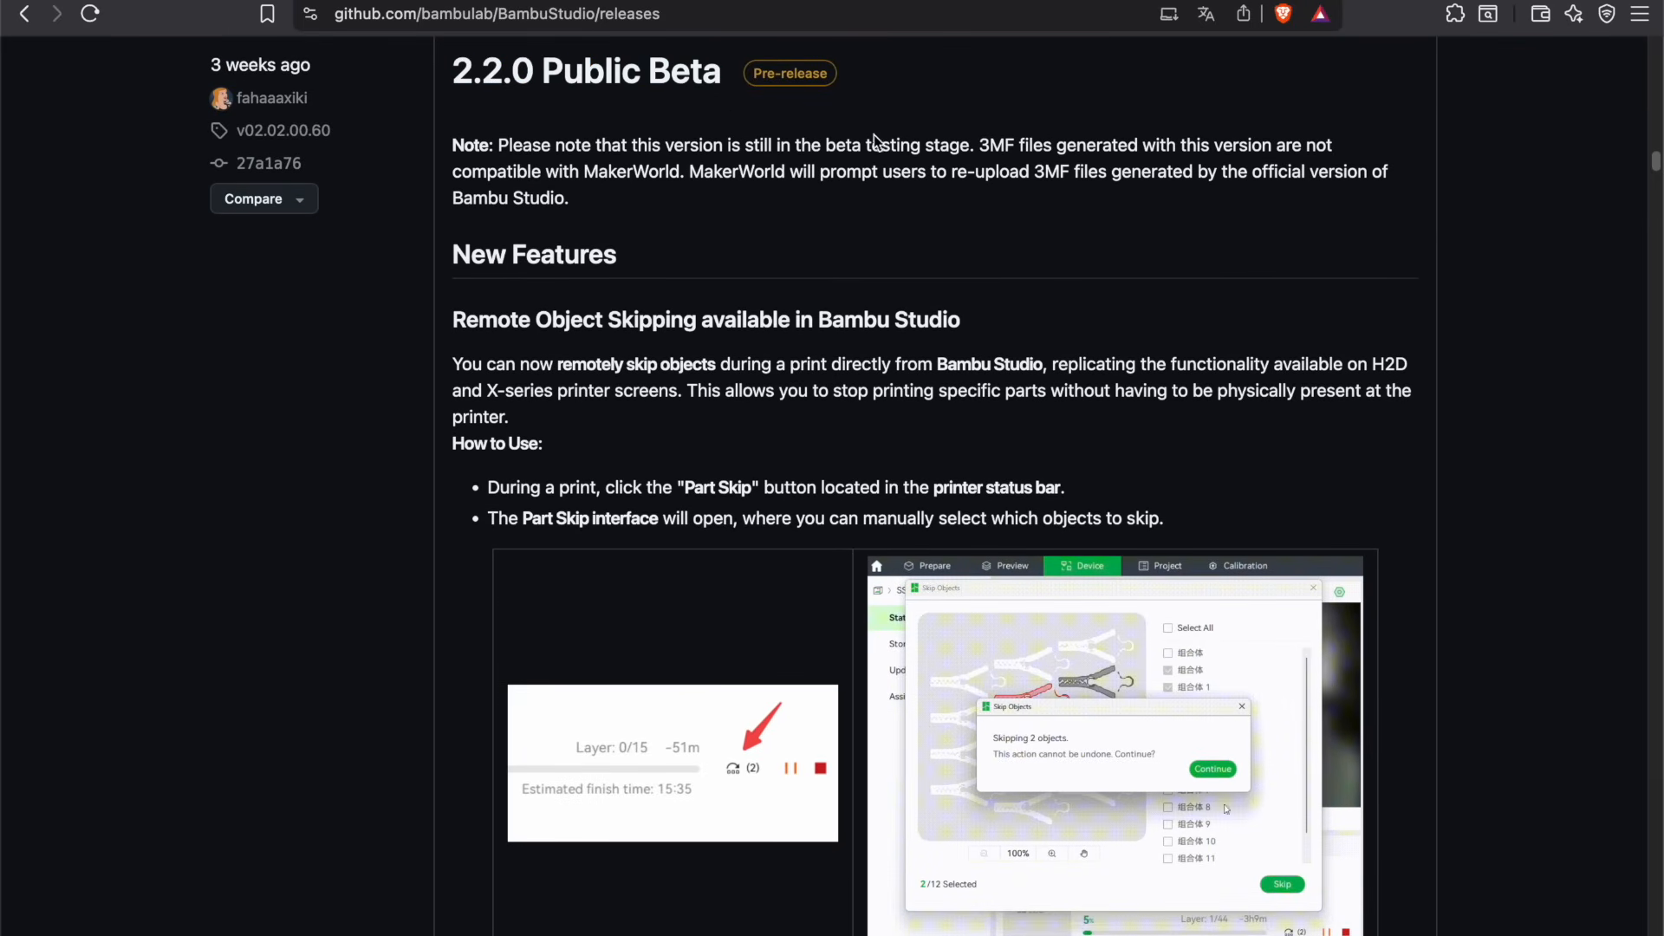
scroll(1201, 426, "down", 3)
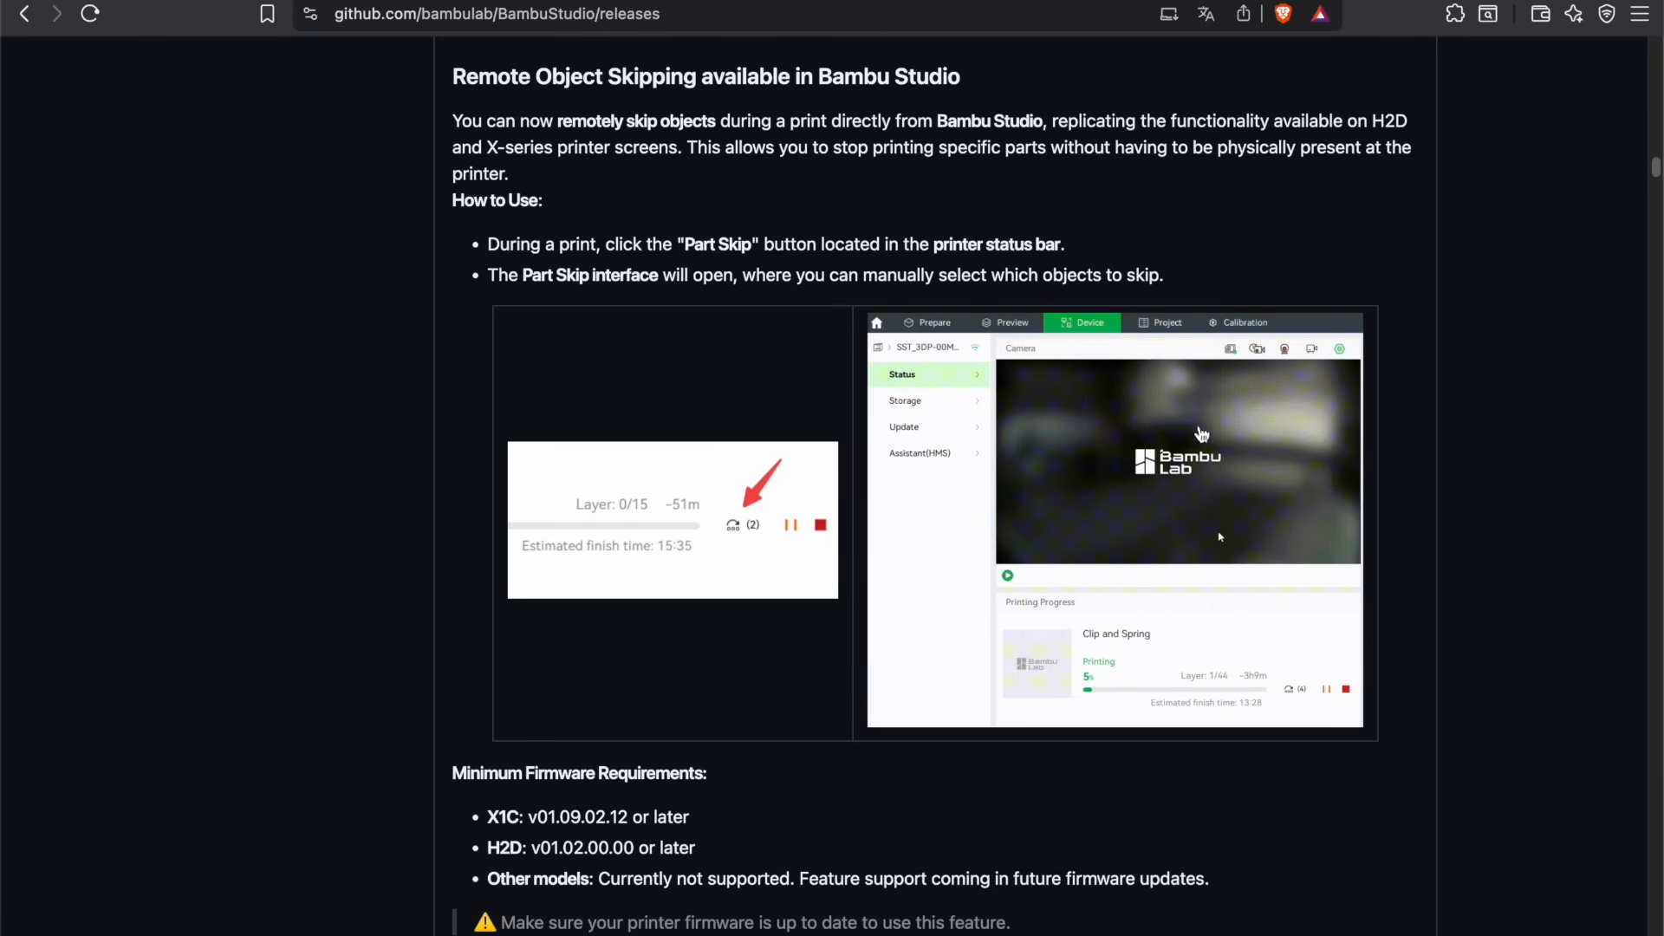
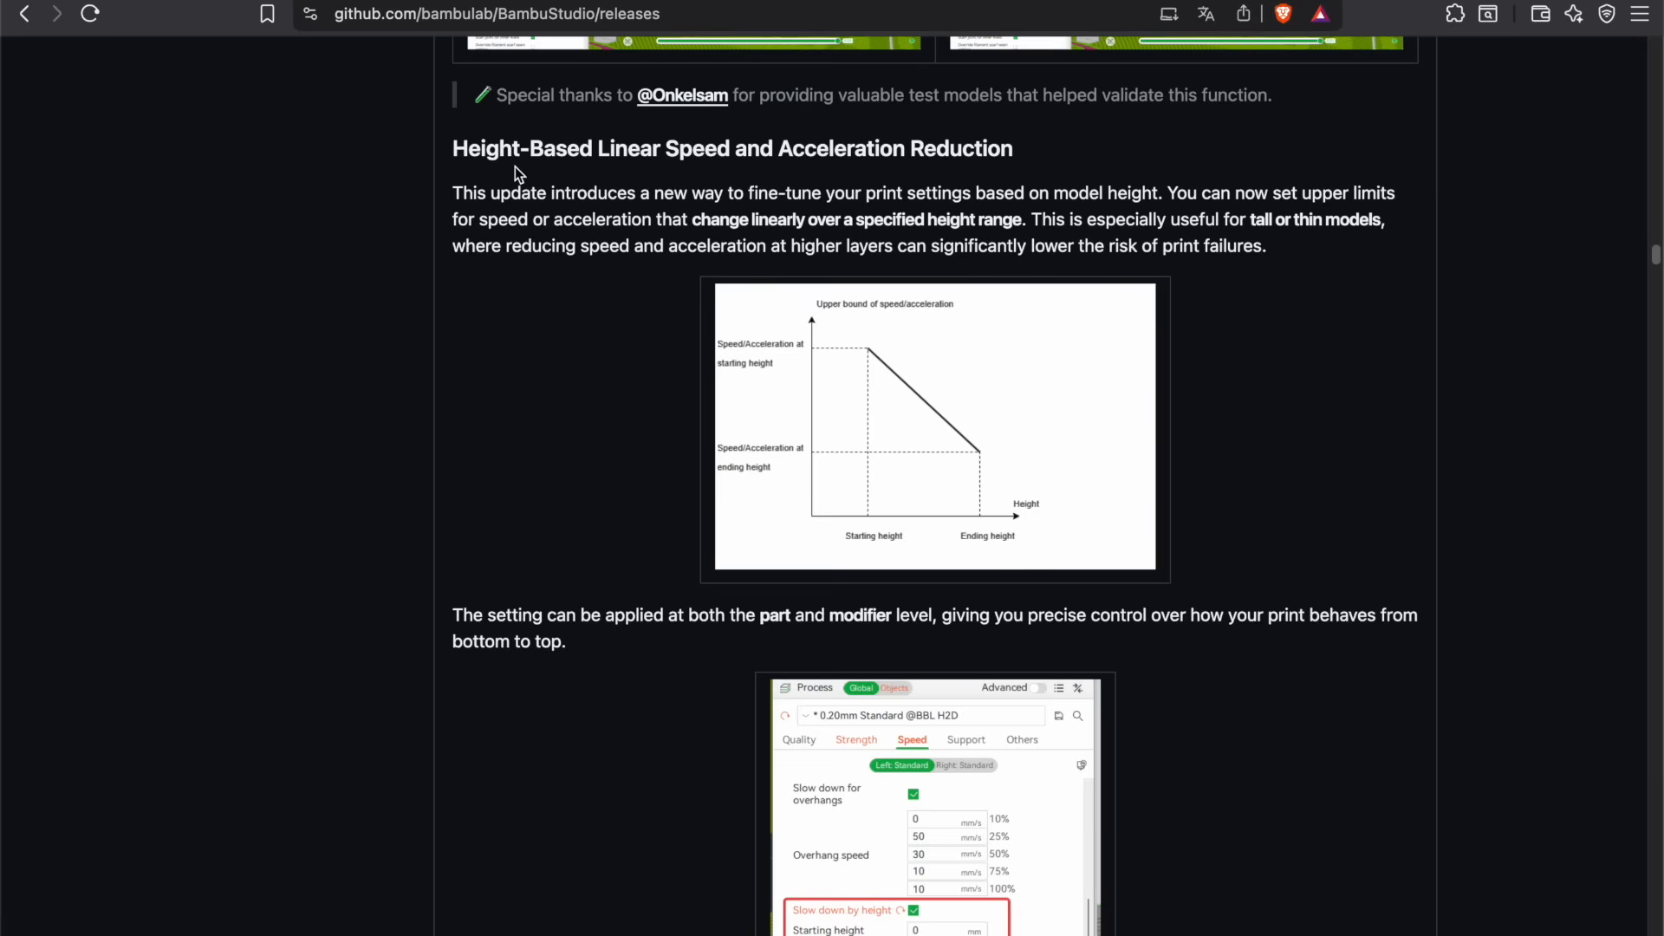
Read the release notes section on height-based linear speed and acceleration reduction.
left_click_drag(662, 150, 871, 164)
left_click(870, 164)
scroll(1037, 384, "down", 2)
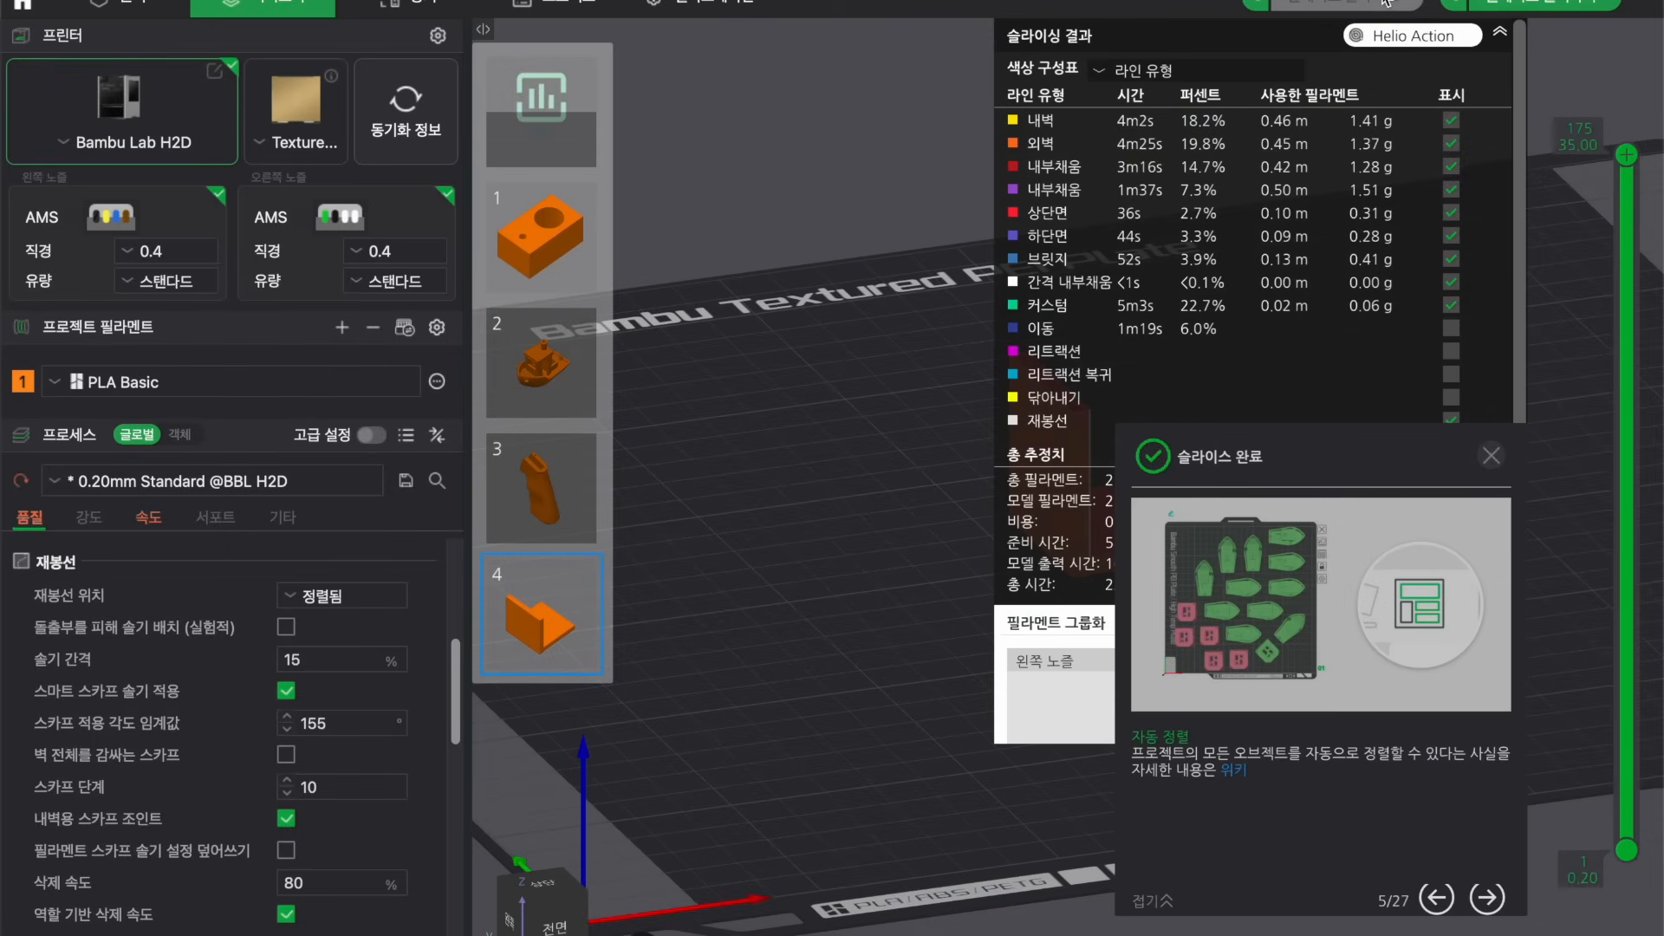
Switch the sliced preview's color scheme to speed and dismiss the slice-complete popup.
left_click(1499, 31)
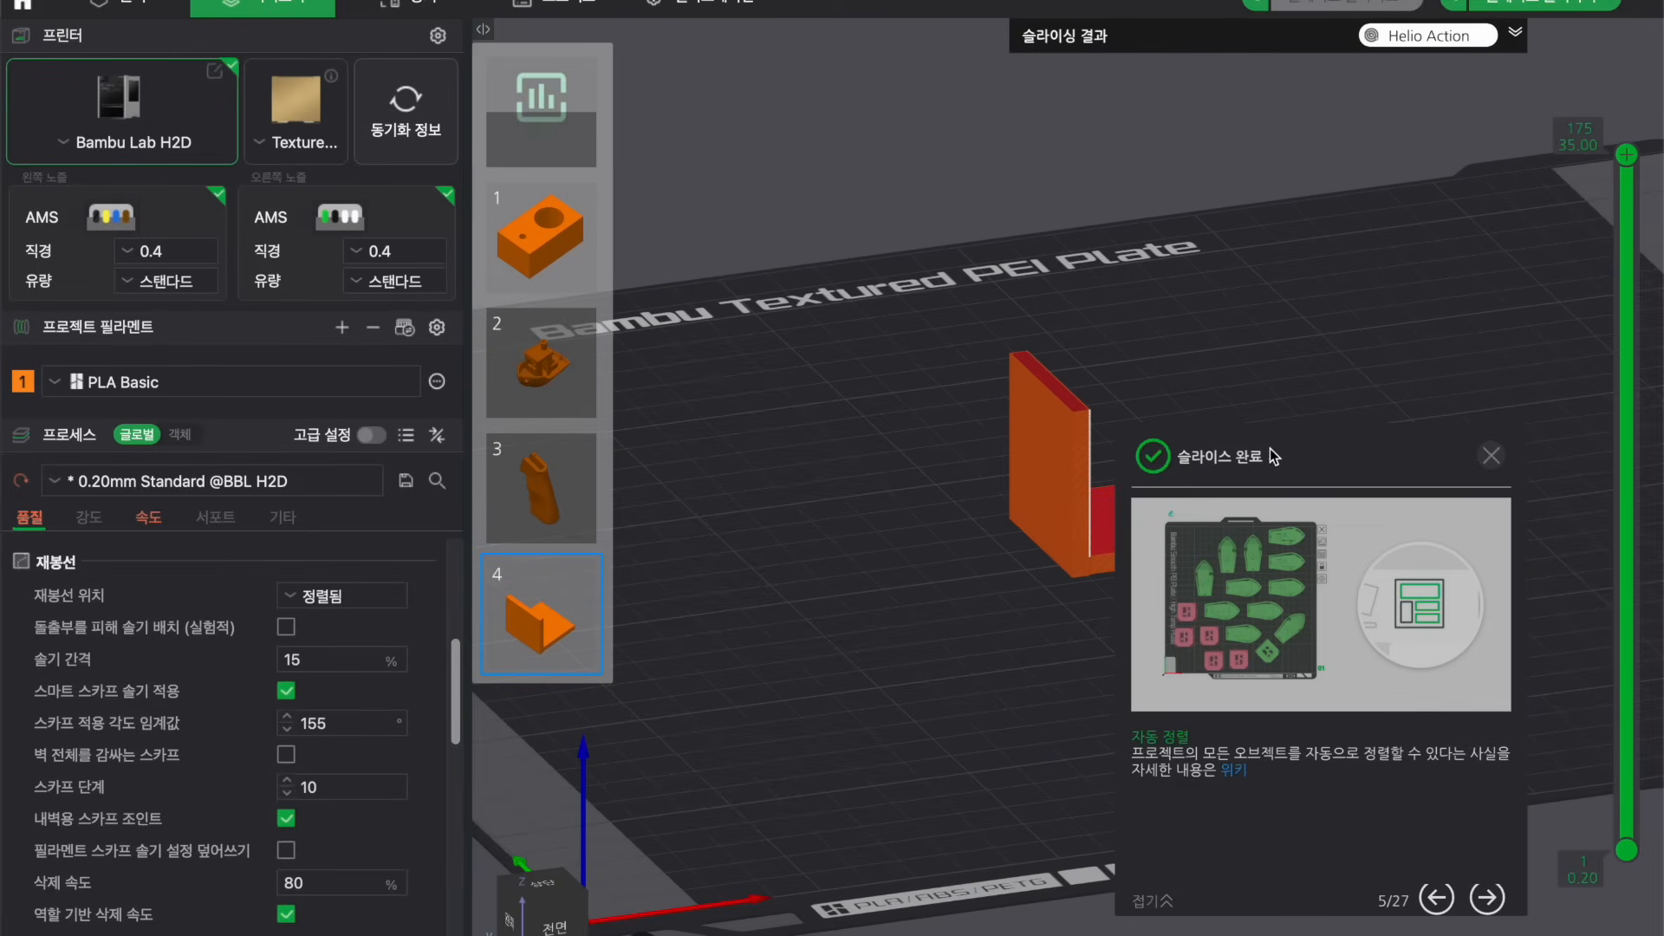
left_click(1490, 455)
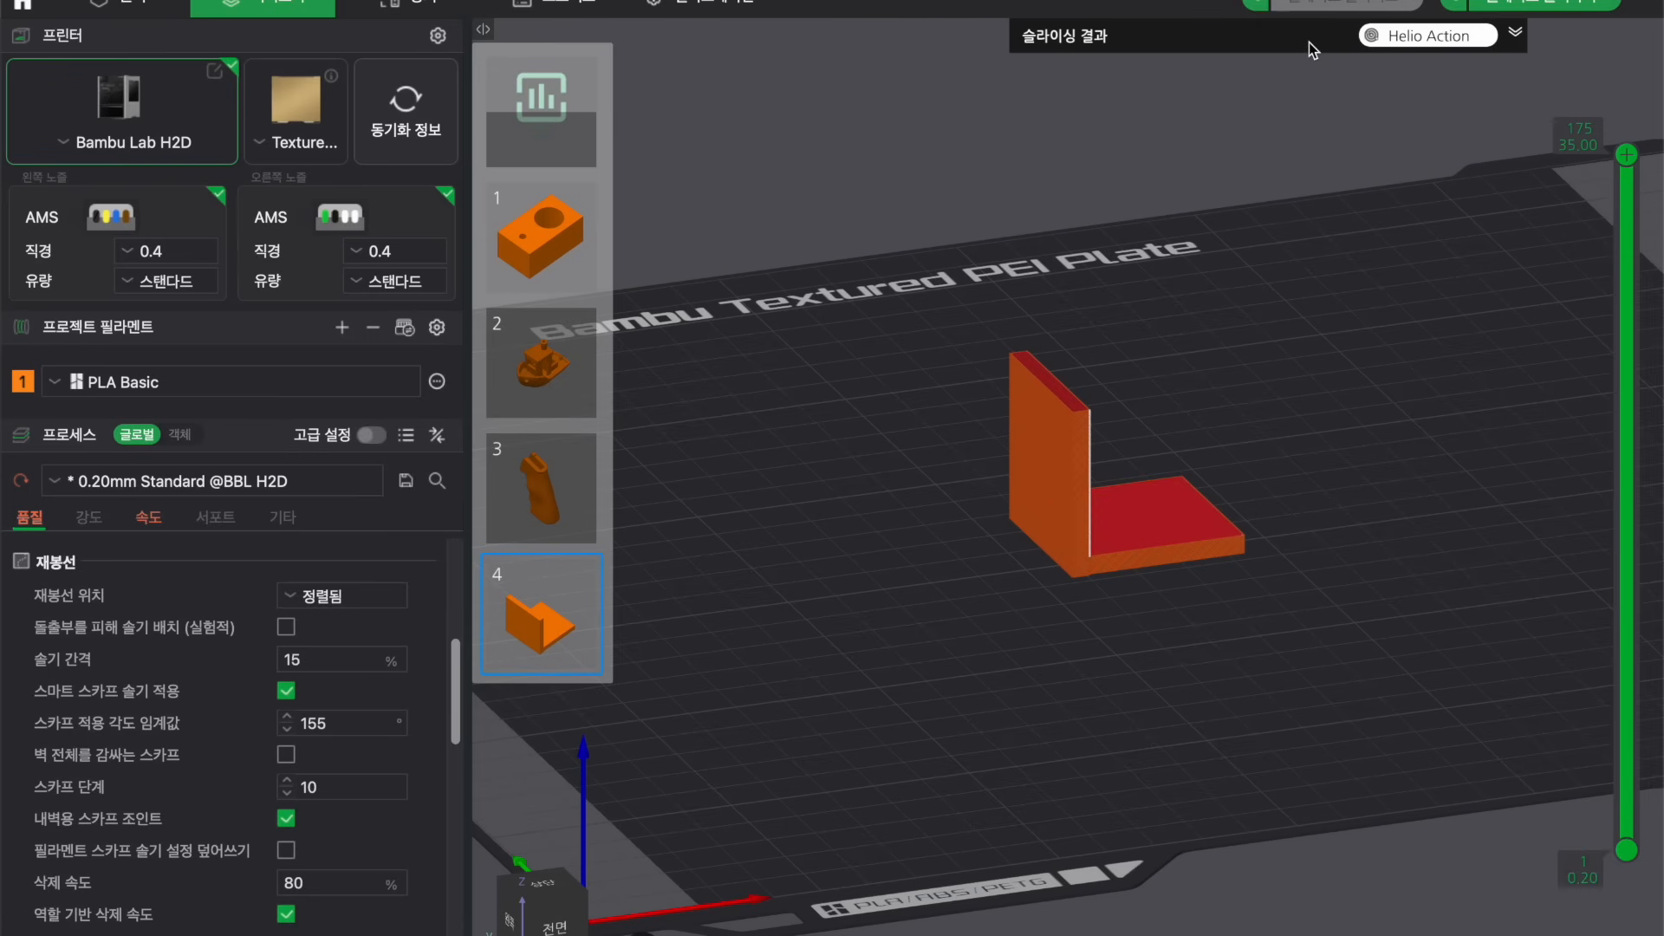
left_click(1517, 32)
left_click(1239, 71)
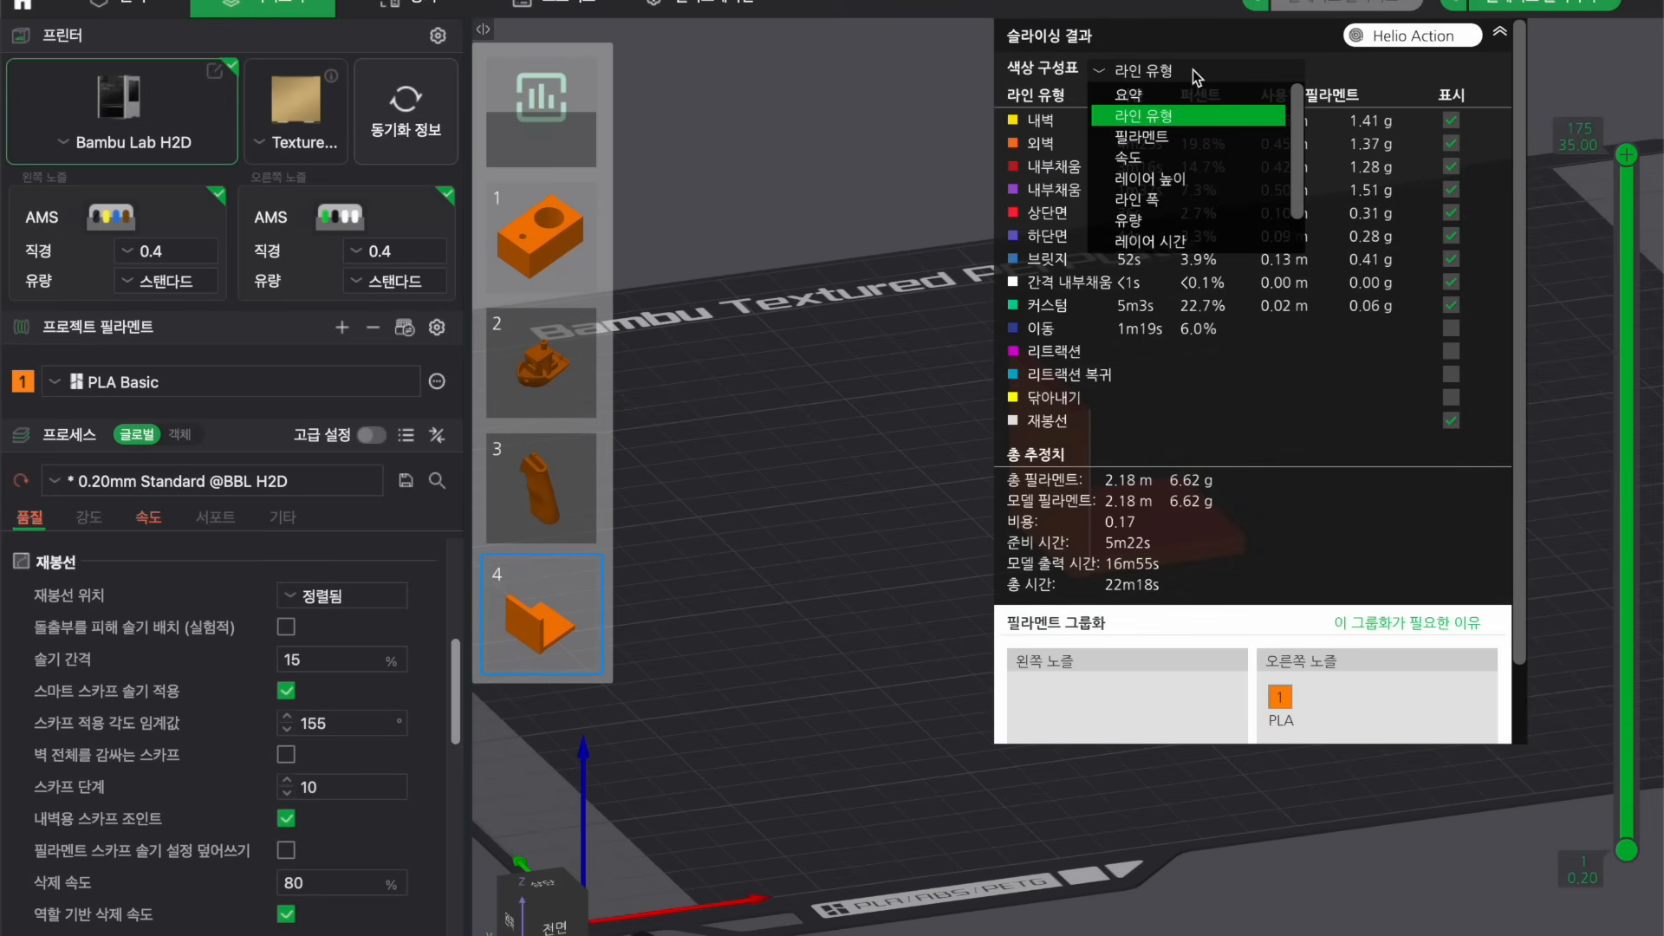
left_click(1134, 161)
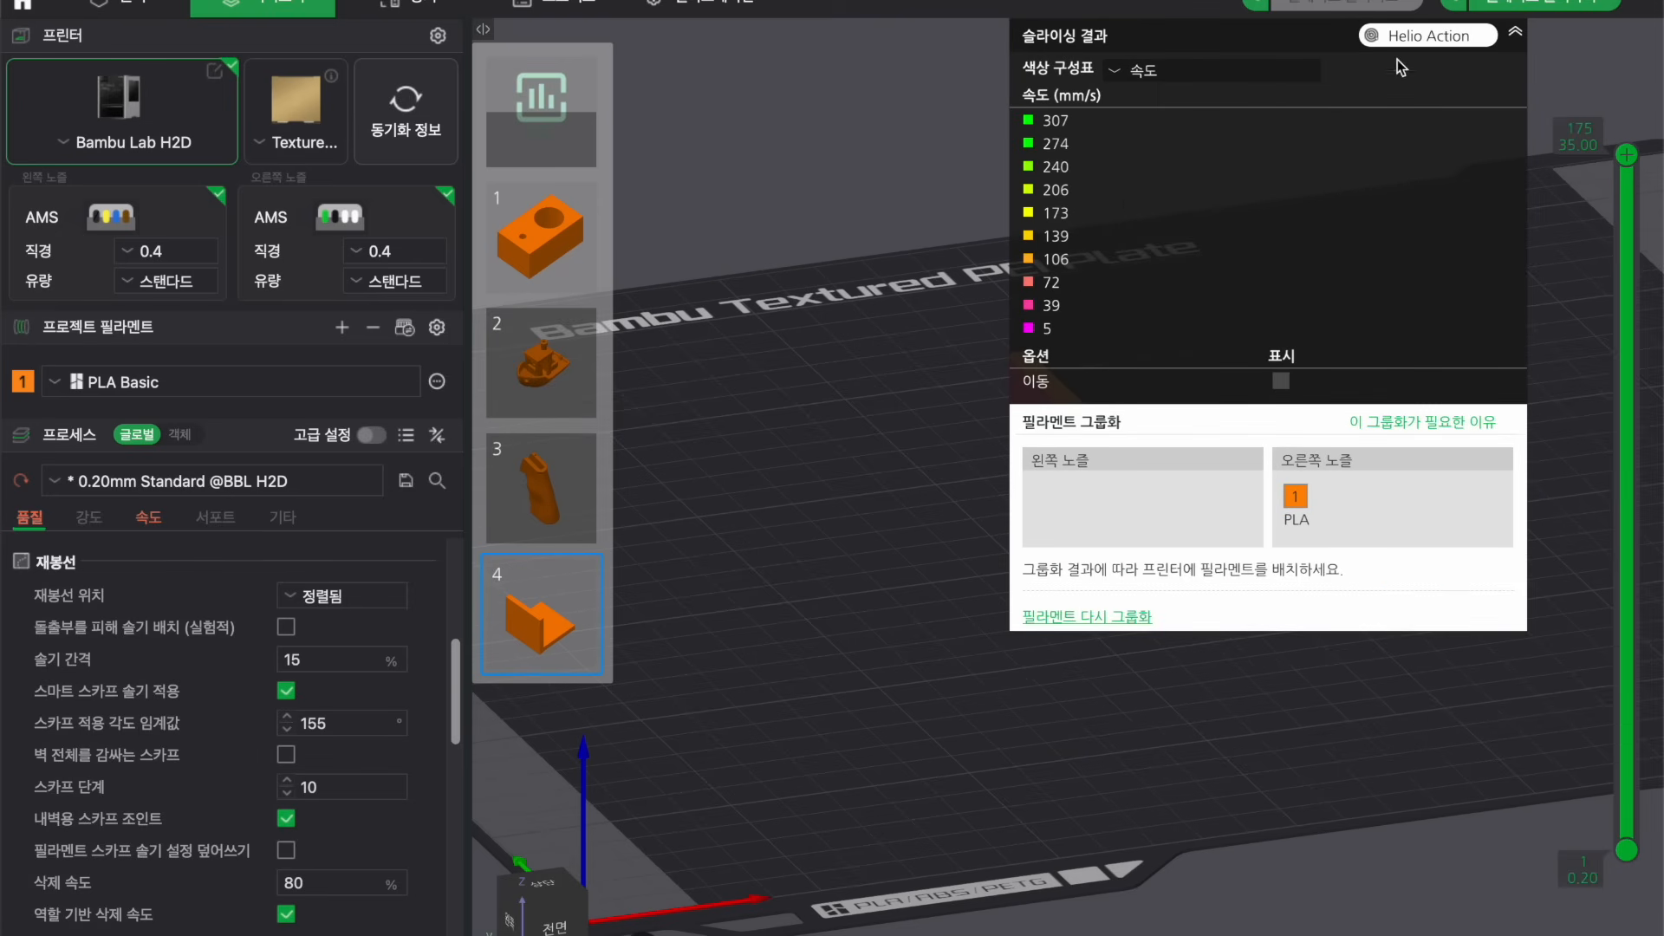
left_click(1501, 32)
Open the Speed settings and review the slow-down-by-height parameters for the L-shaped part.
left_click_drag(1395, 373, 1337, 430)
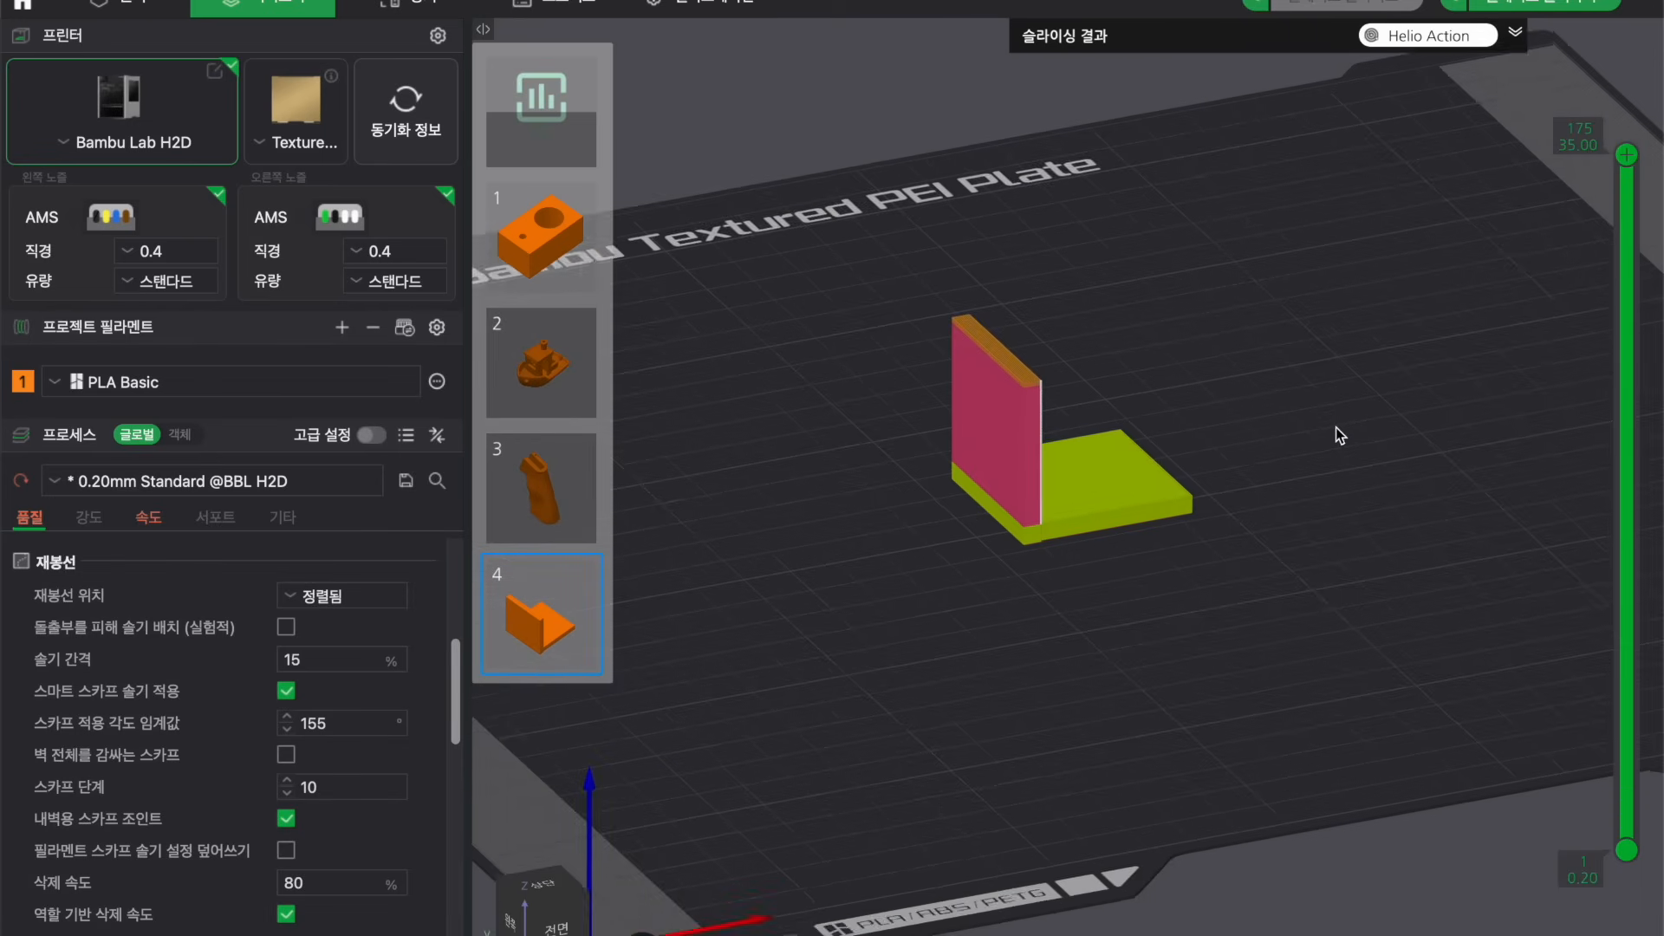
scroll(1334, 428, "up", 6)
left_click(149, 516)
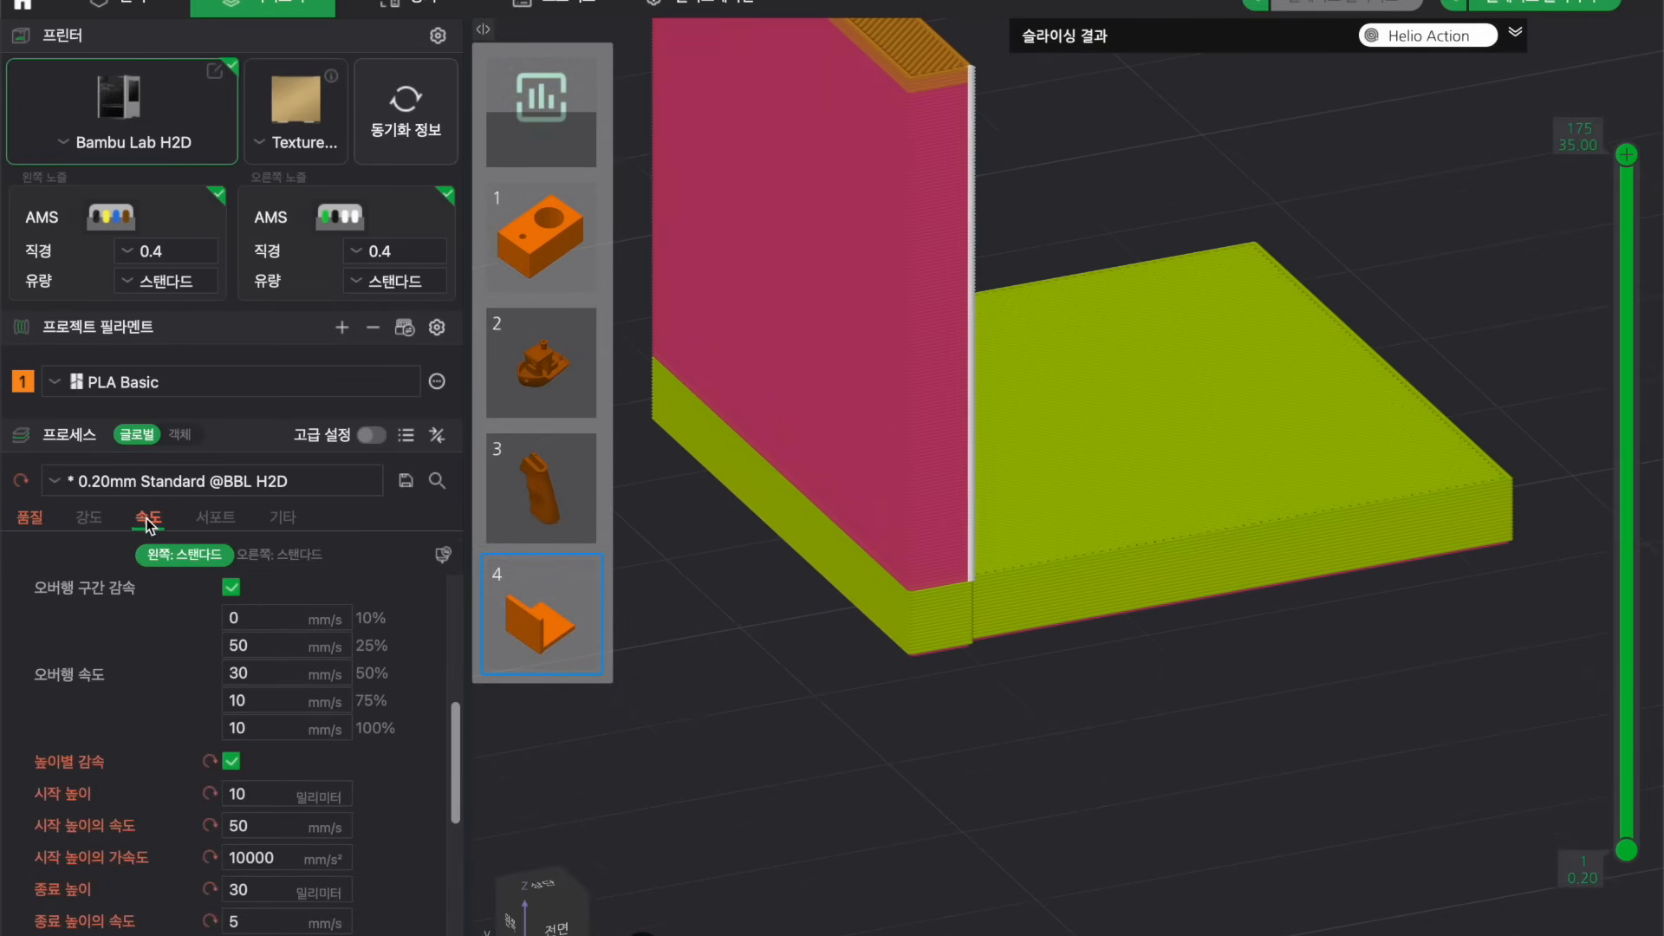
scroll(94, 689, "down", 1)
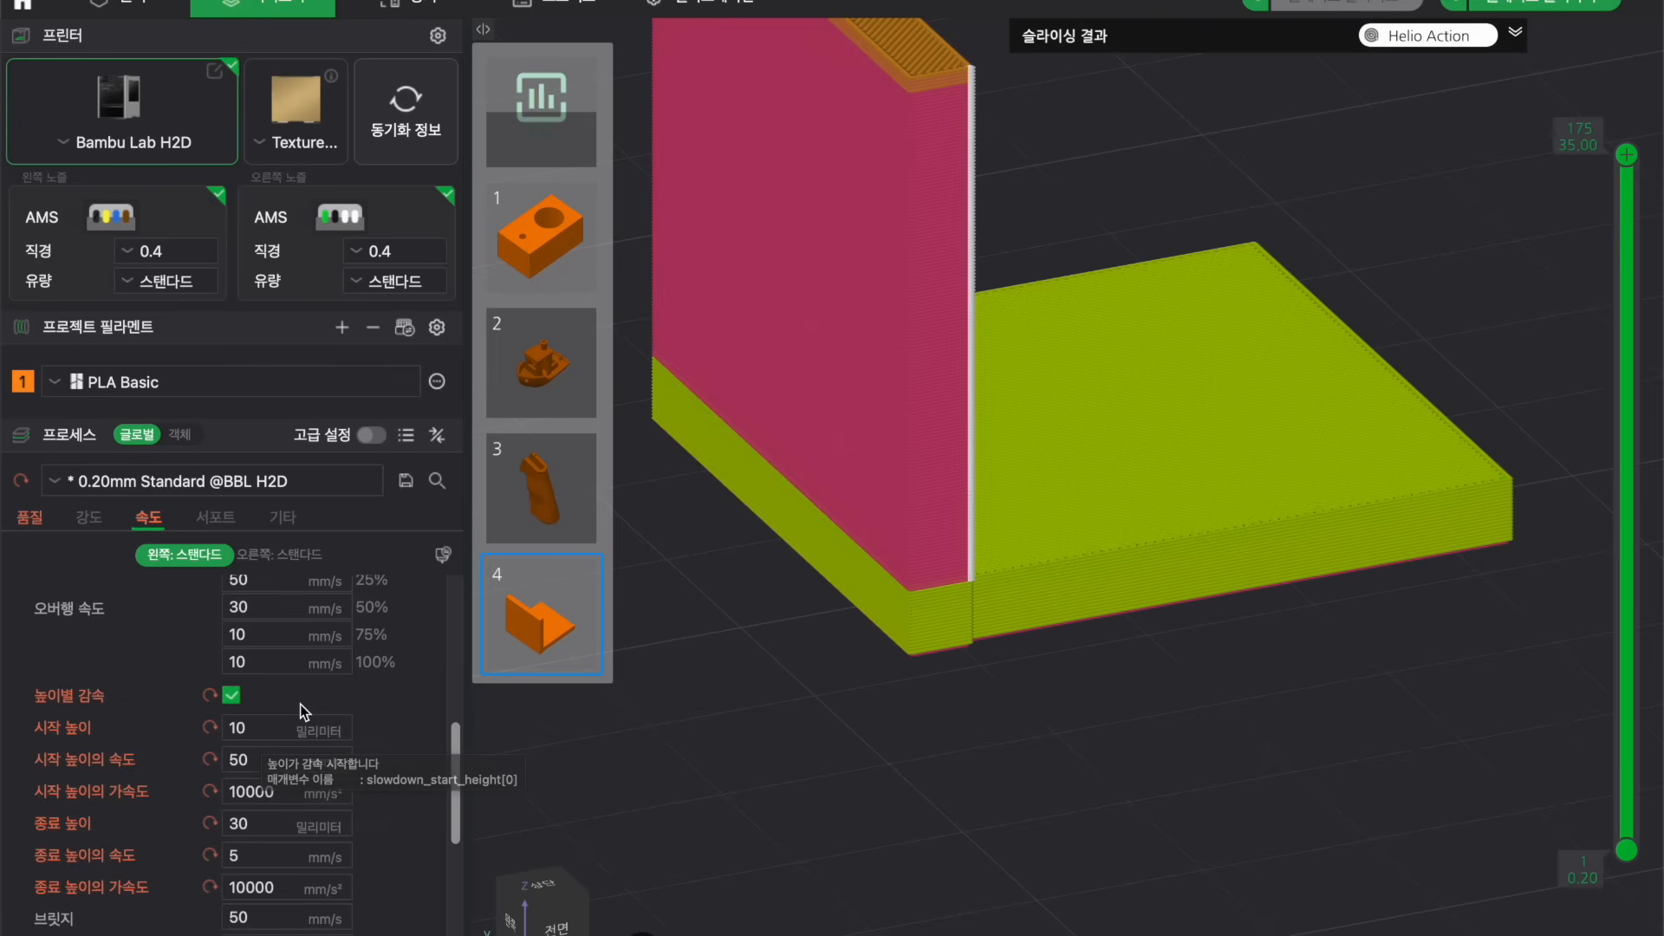
scroll(300, 703, "down", 1)
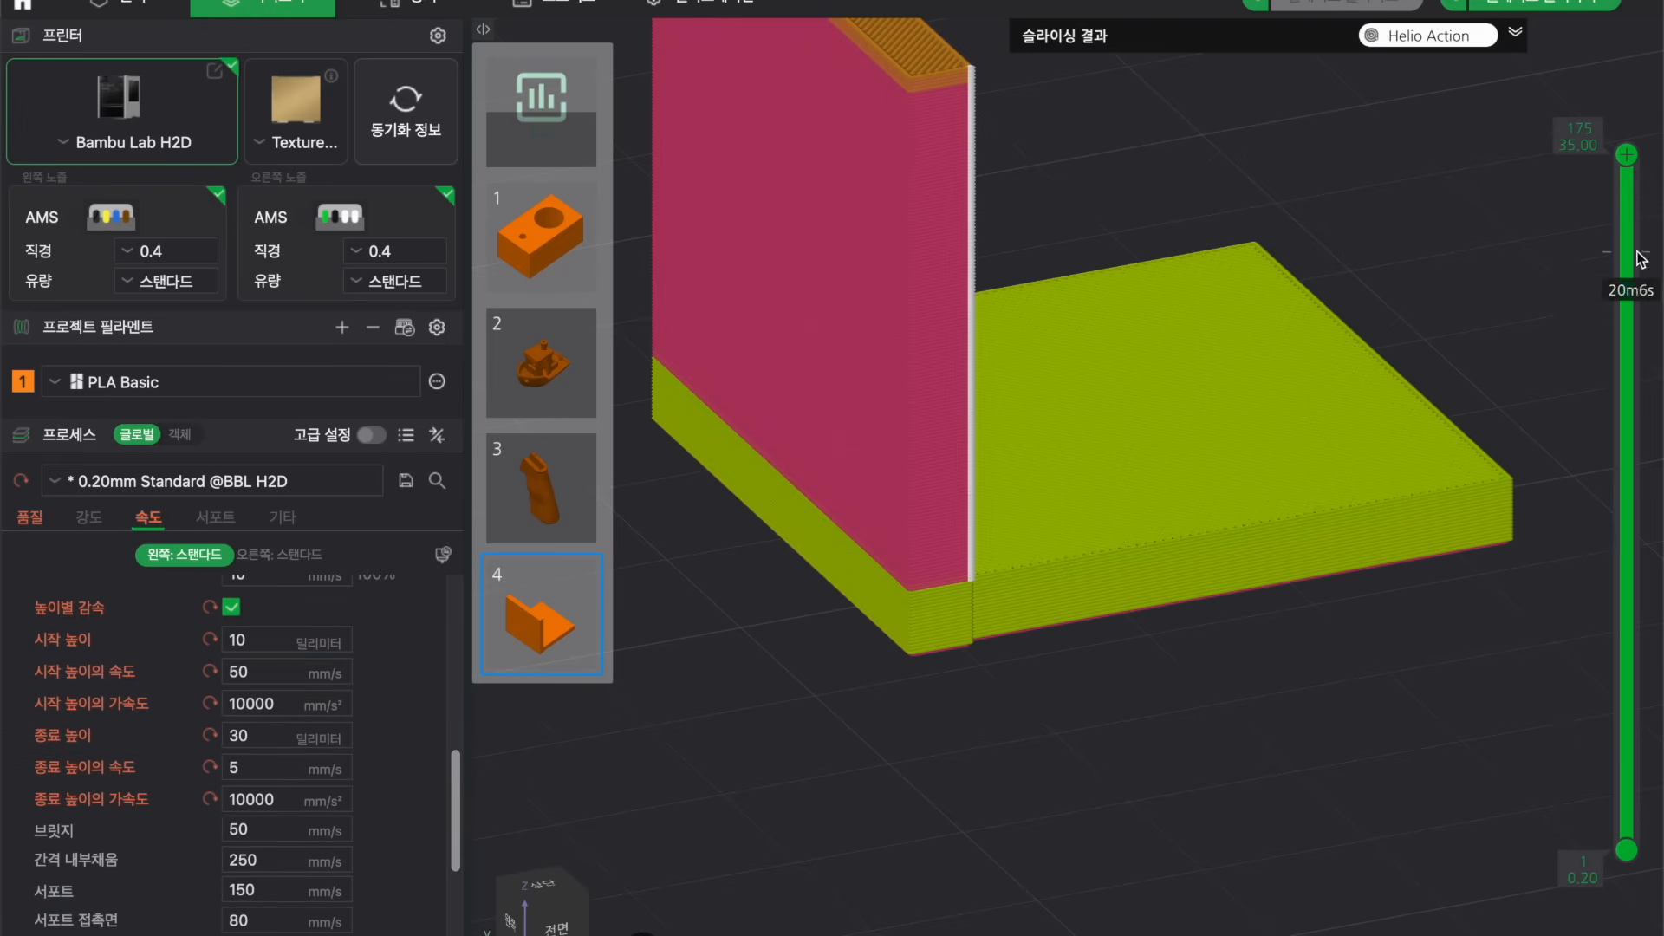
Set the slow-down-by-height starting height to 2 mm and ending height to 7 mm.
left_click_drag(1626, 156, 1633, 810)
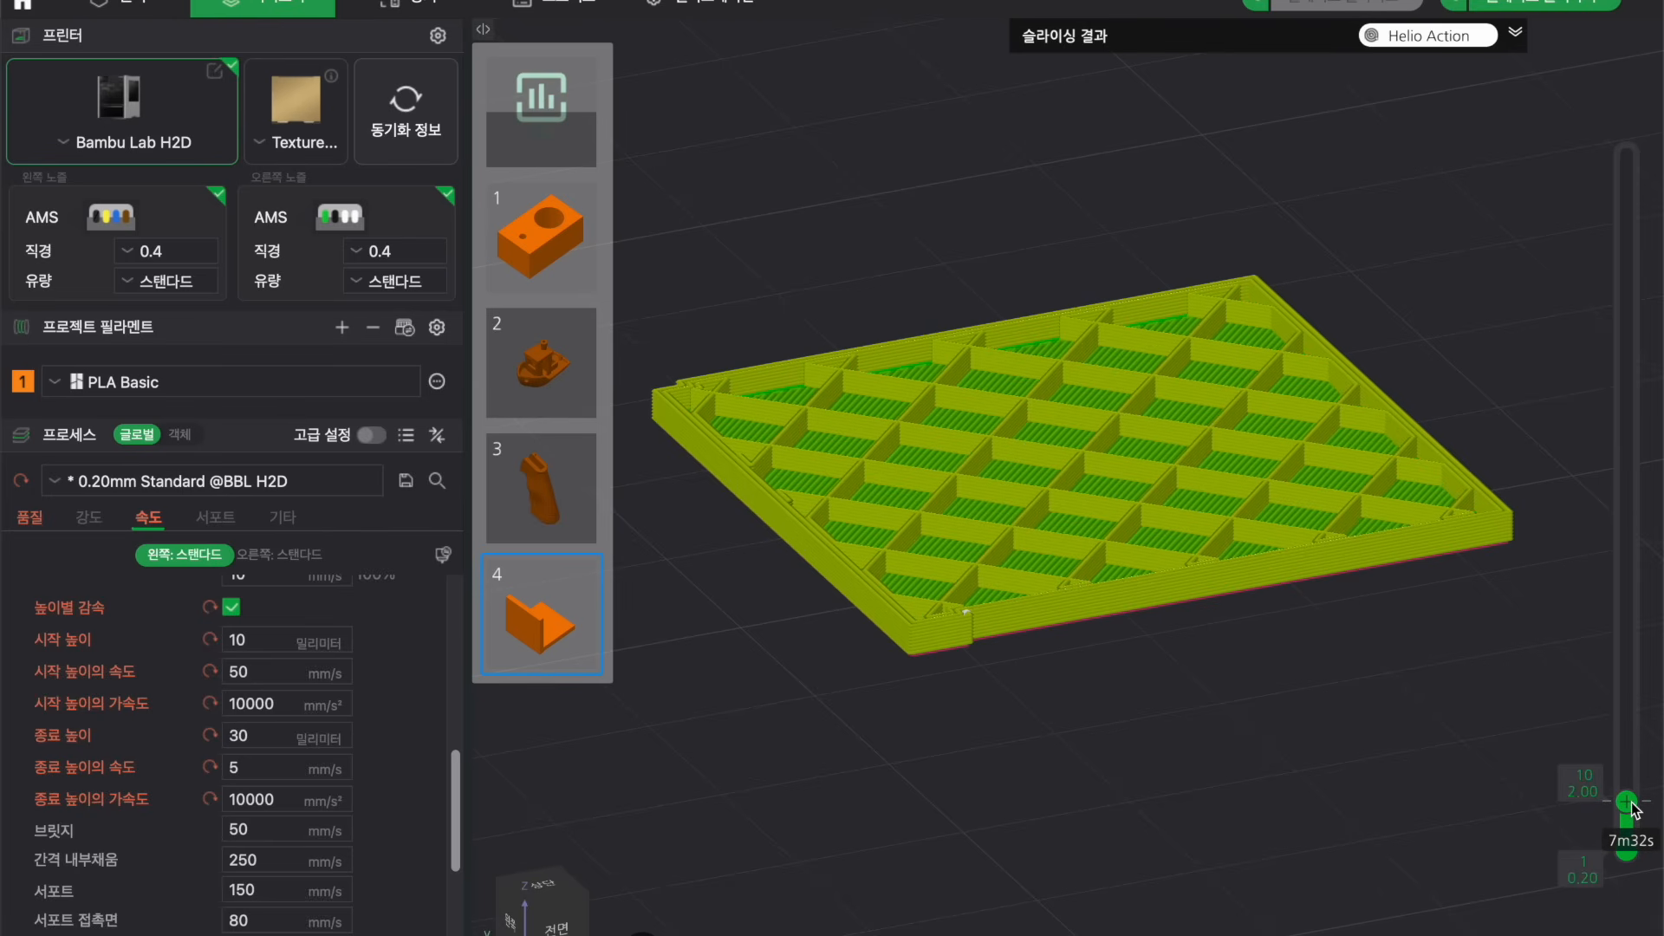
double_click(277, 639)
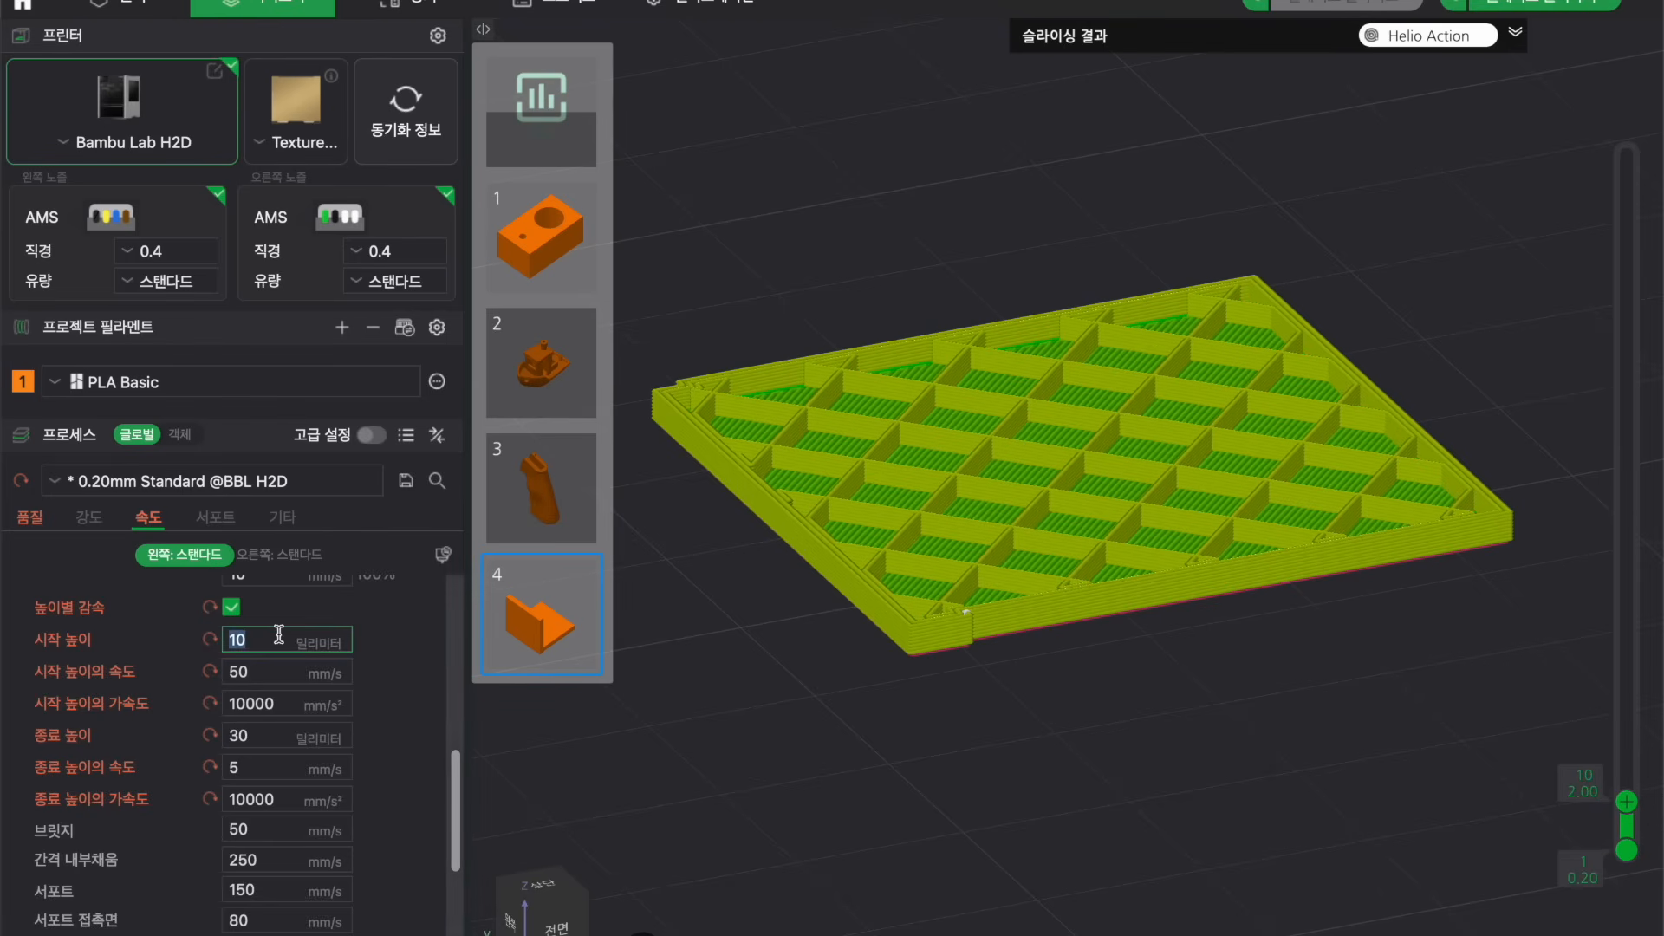
type("2")
left_click_drag(1633, 704, 1633, 713)
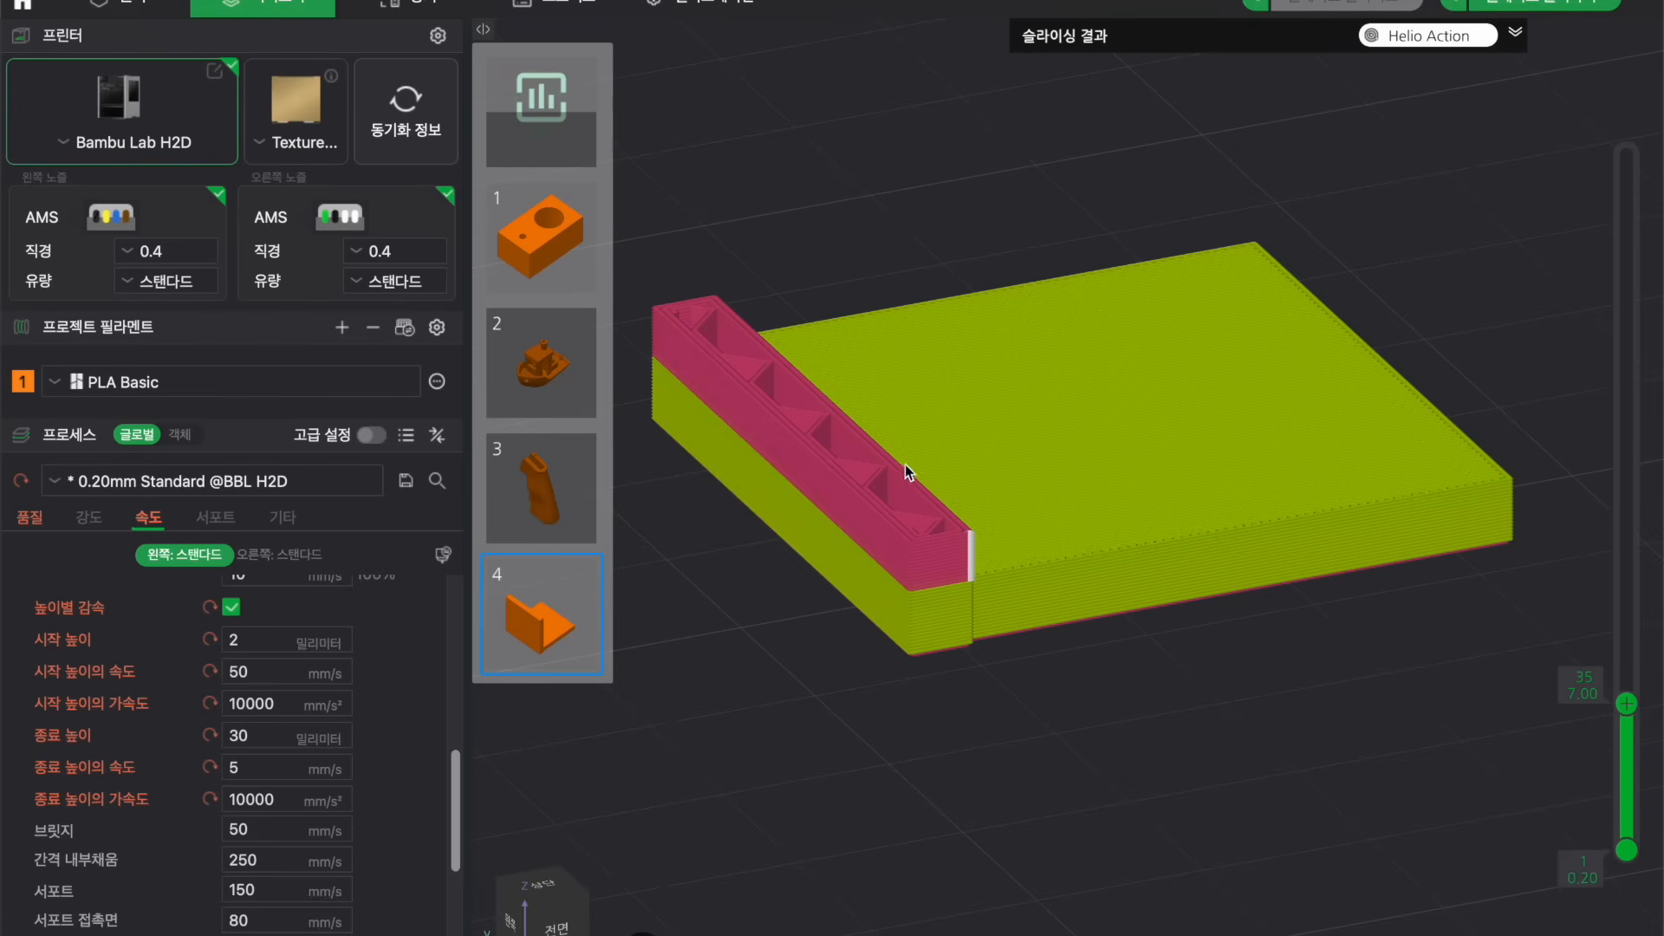
double_click(267, 736)
type("7")
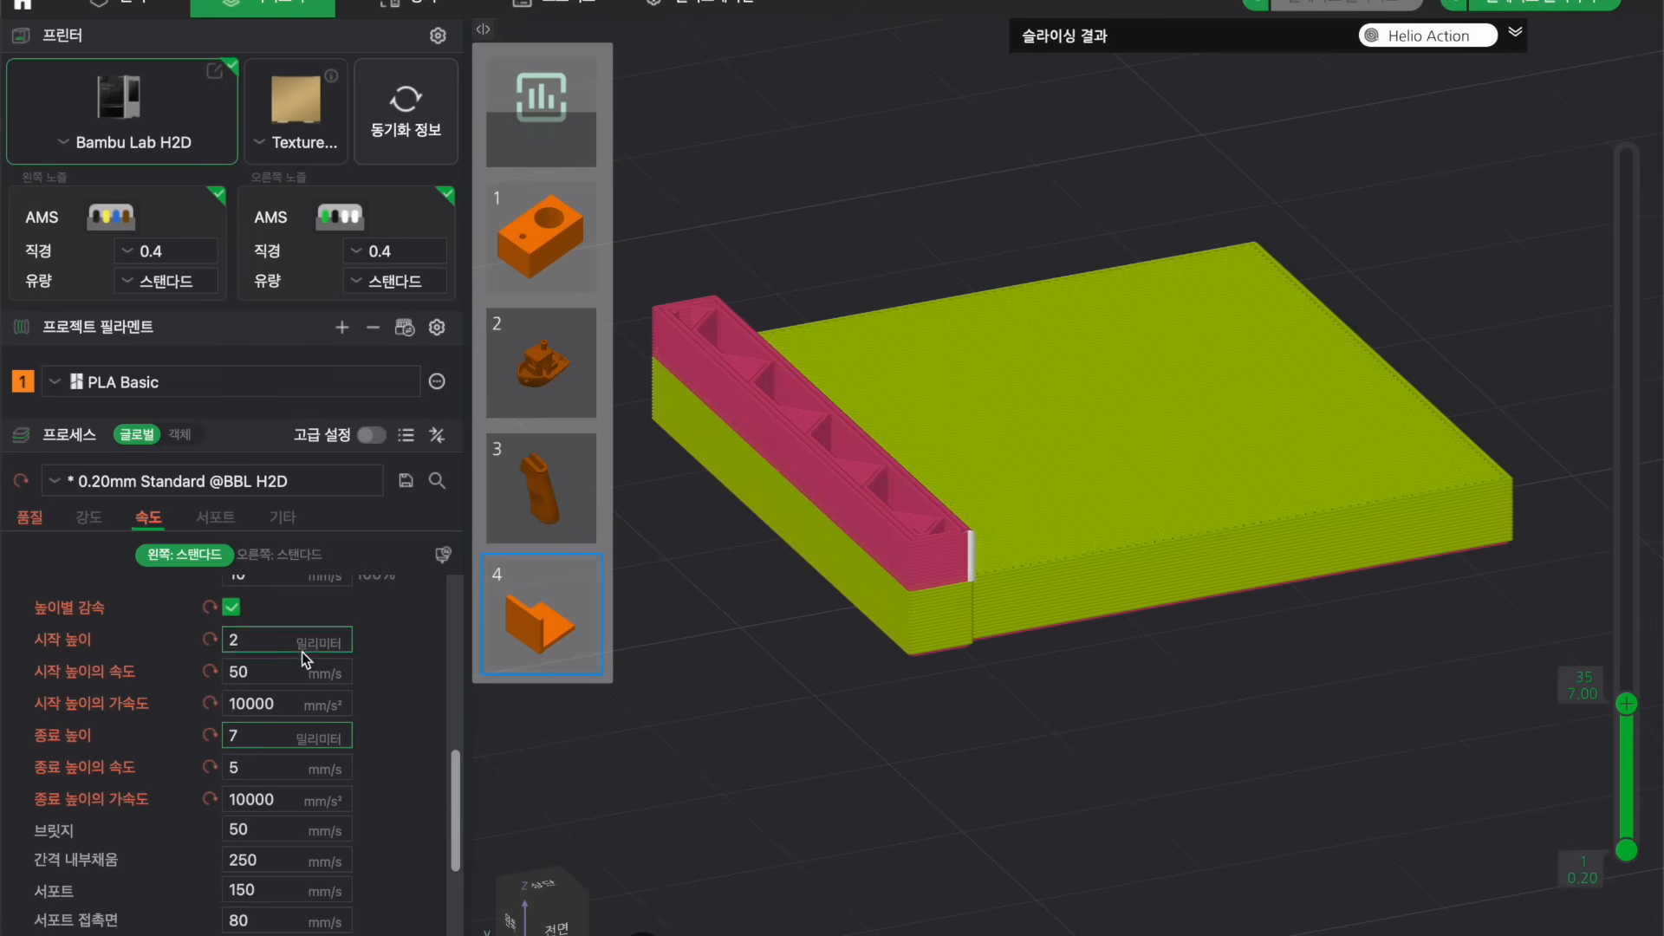
Set the starting height speed to 200 mm/s and the ending height speed to 20 mm/s.
double_click(259, 674)
type("200")
left_click(266, 768)
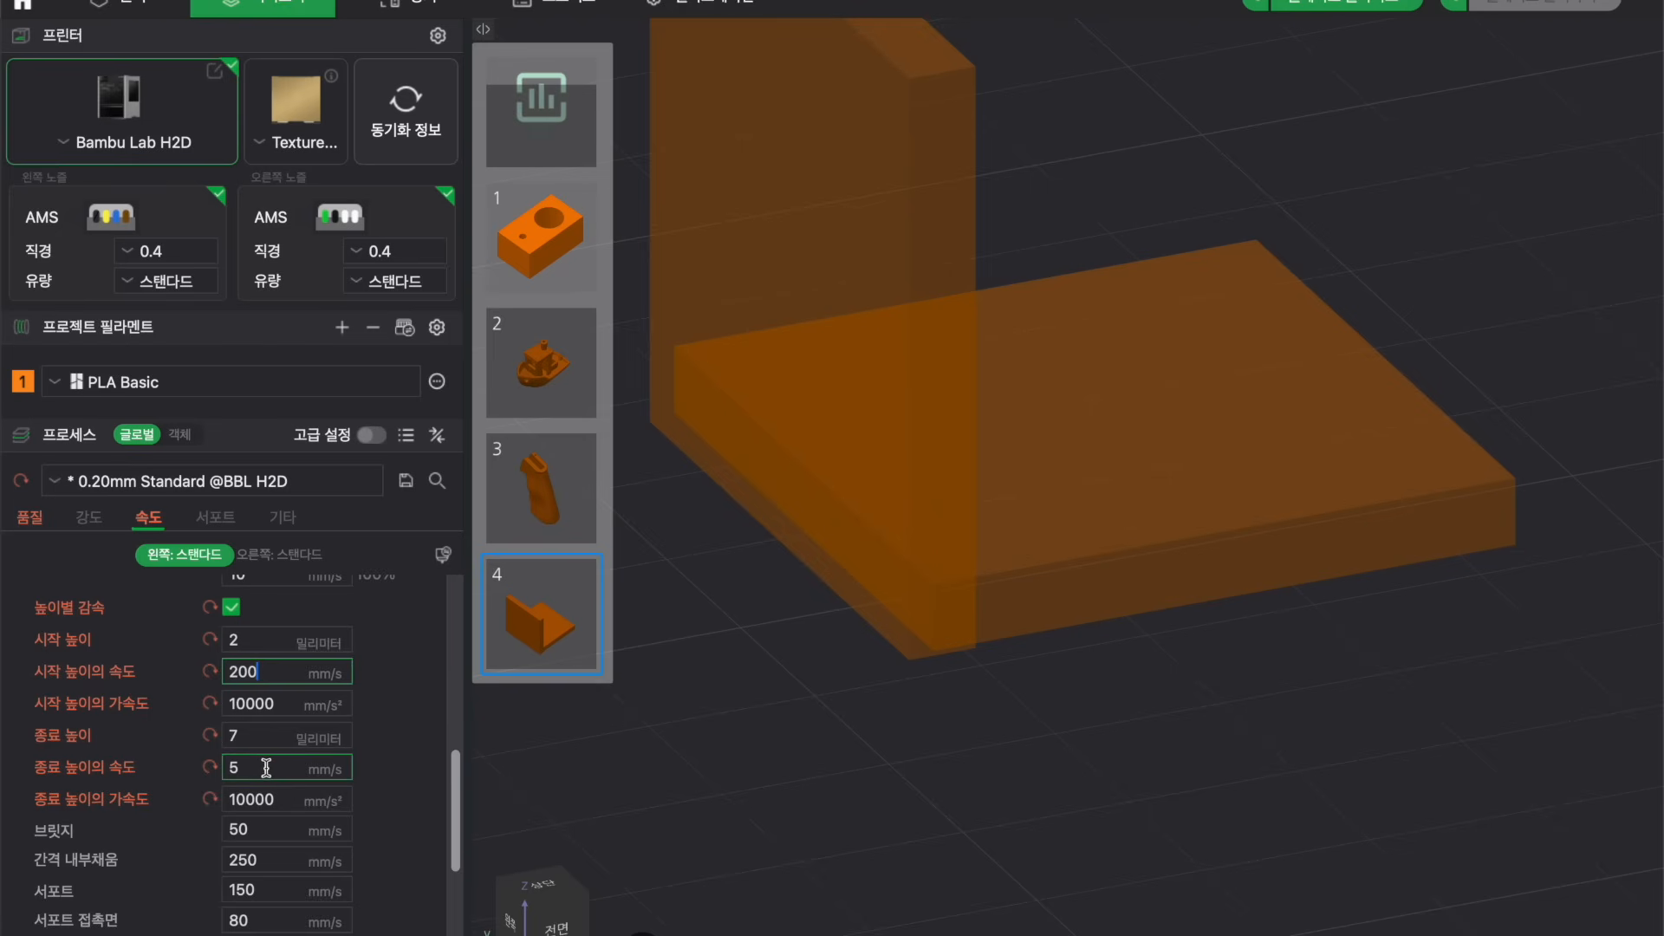
double_click(266, 768)
type("20")
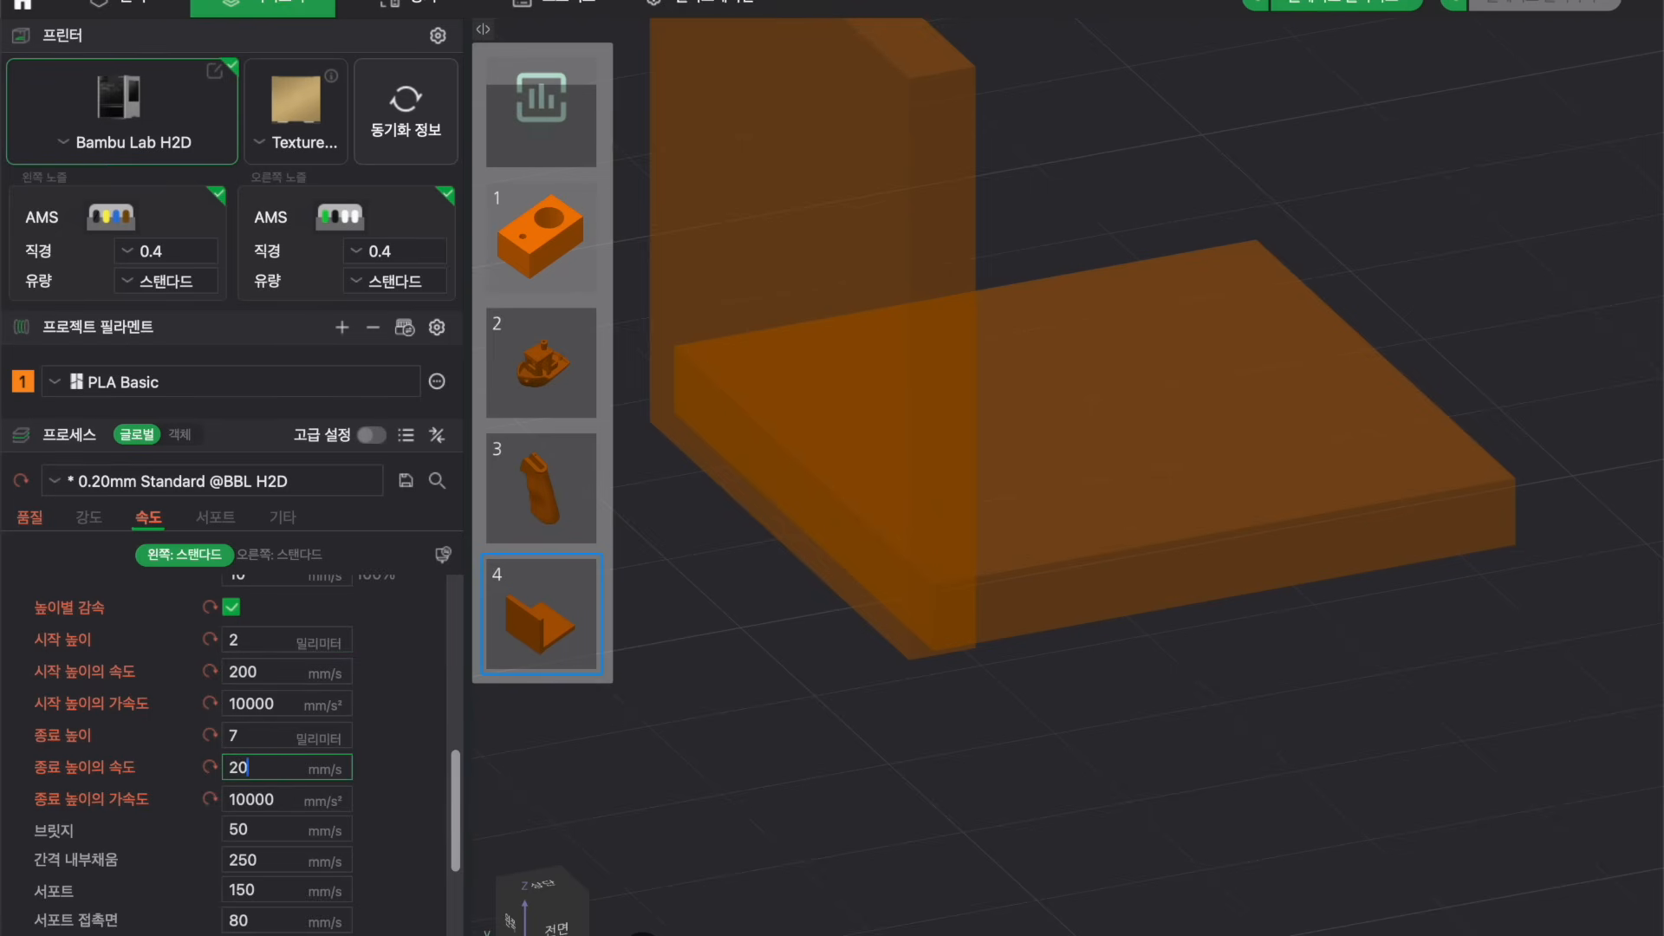
Re-slice the plate and dismiss the slice-complete popup.
left_click(709, 716)
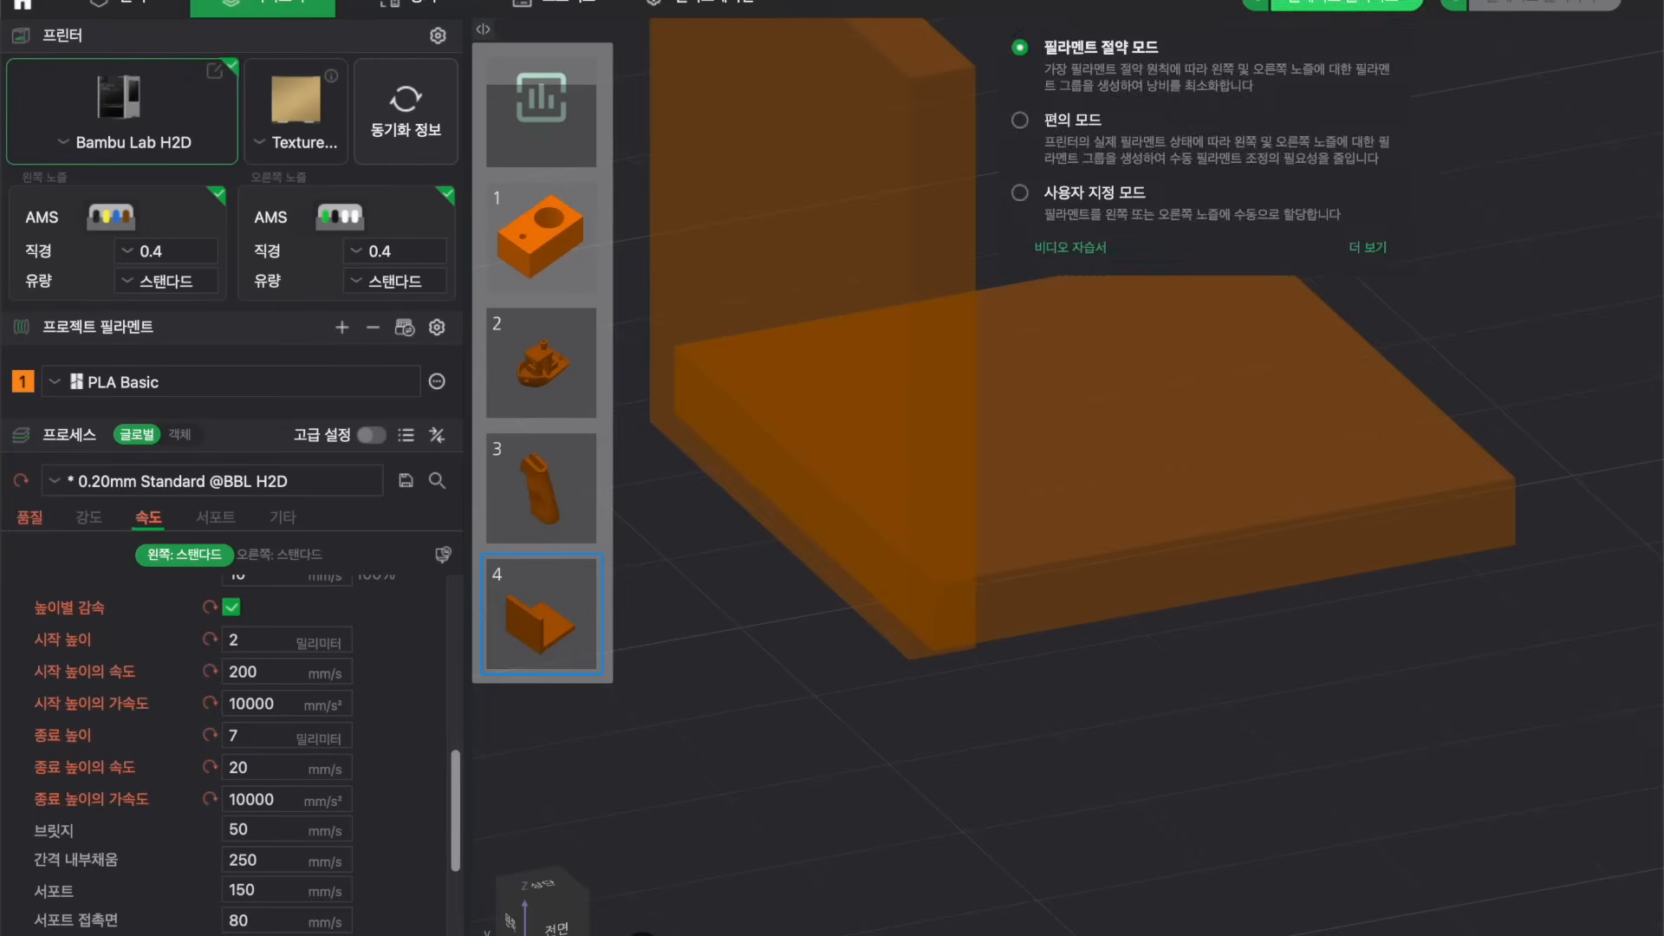
left_click(1396, 5)
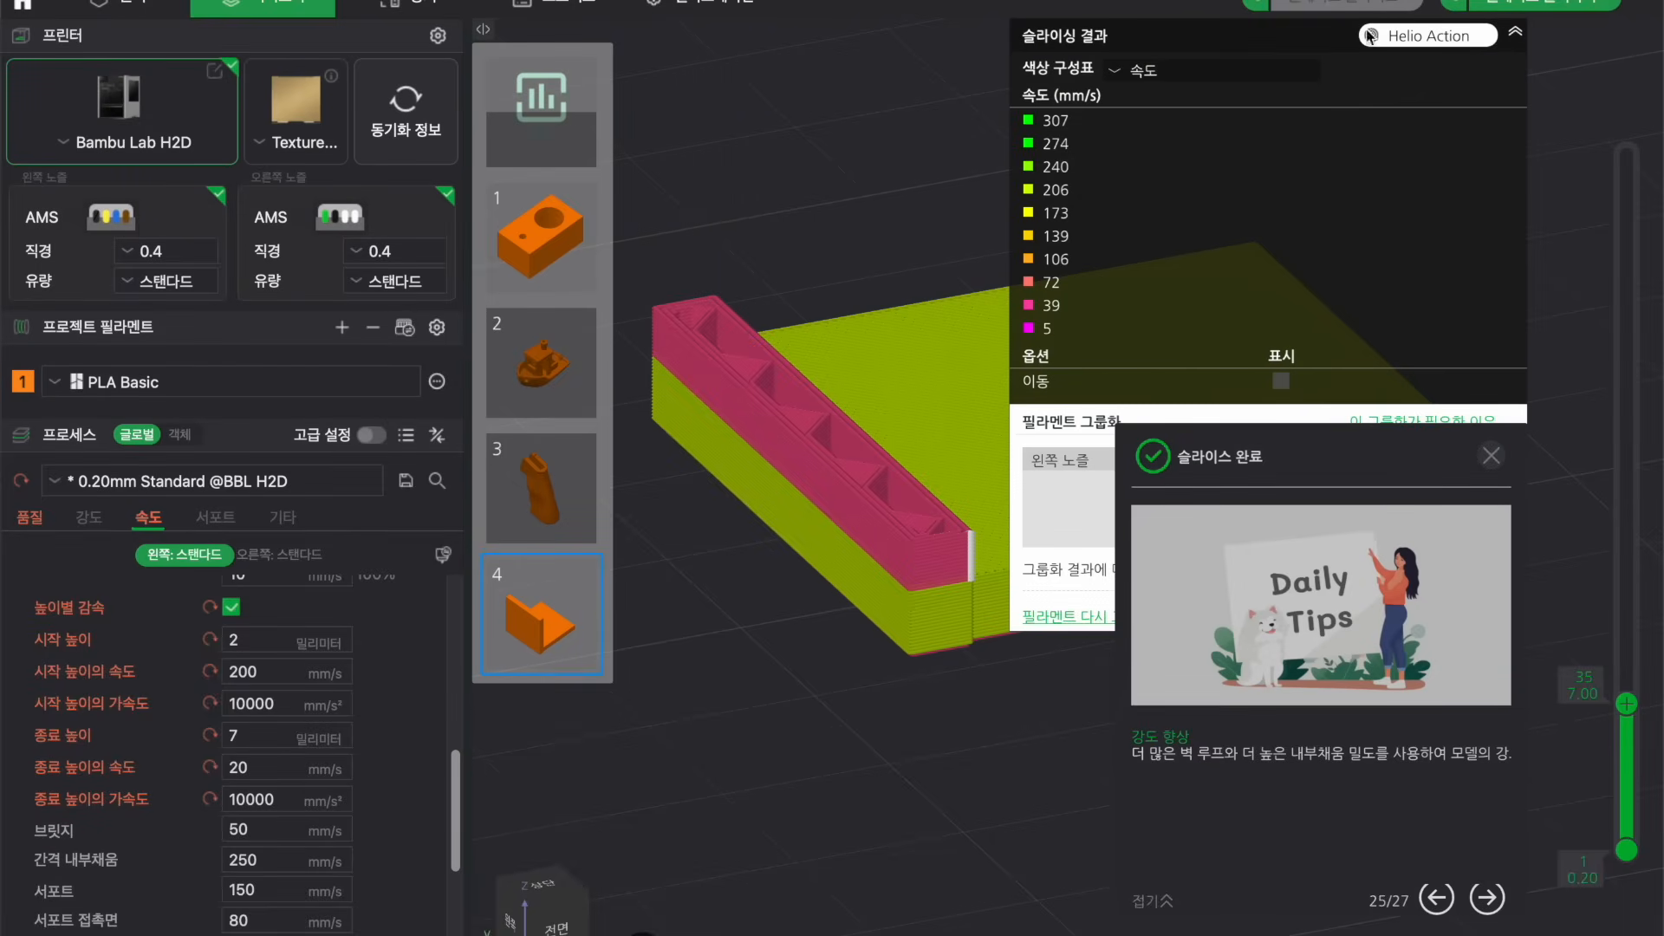
left_click(1515, 32)
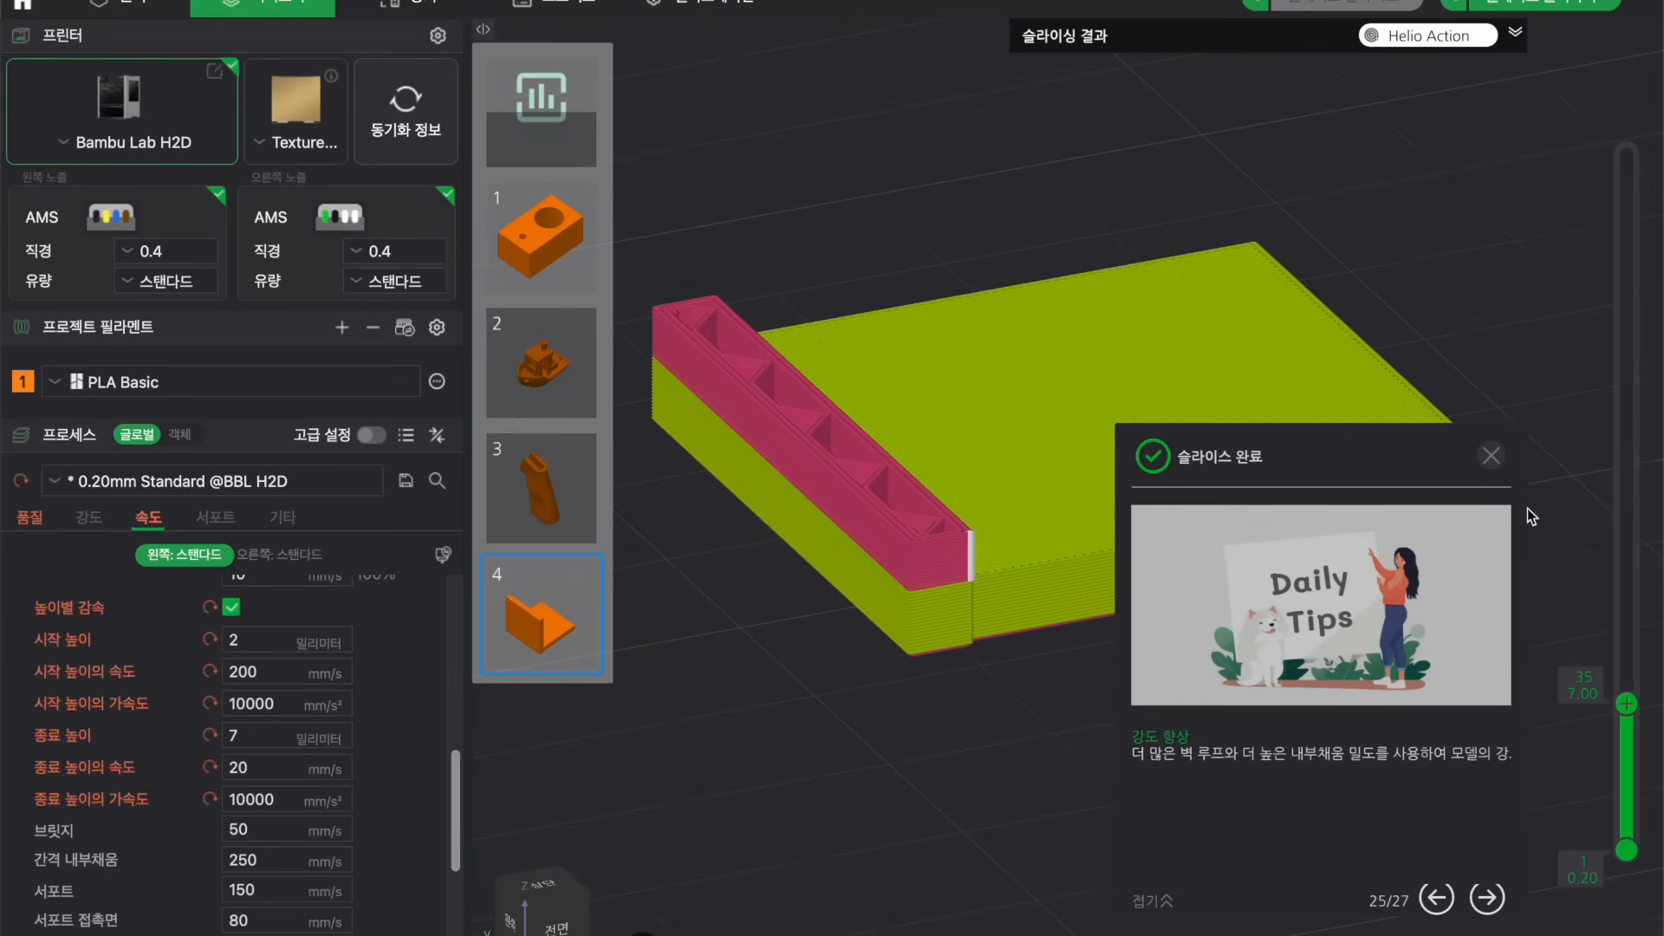
left_click(1490, 455)
Inspect the re-sliced wall's layers up close in the speed preview across the full layer range.
left_click_drag(1627, 709, 1627, 154)
left_click_drag(1312, 638, 1368, 632)
scroll(1323, 643, "down", 3)
scroll(1084, 720, "up", 3)
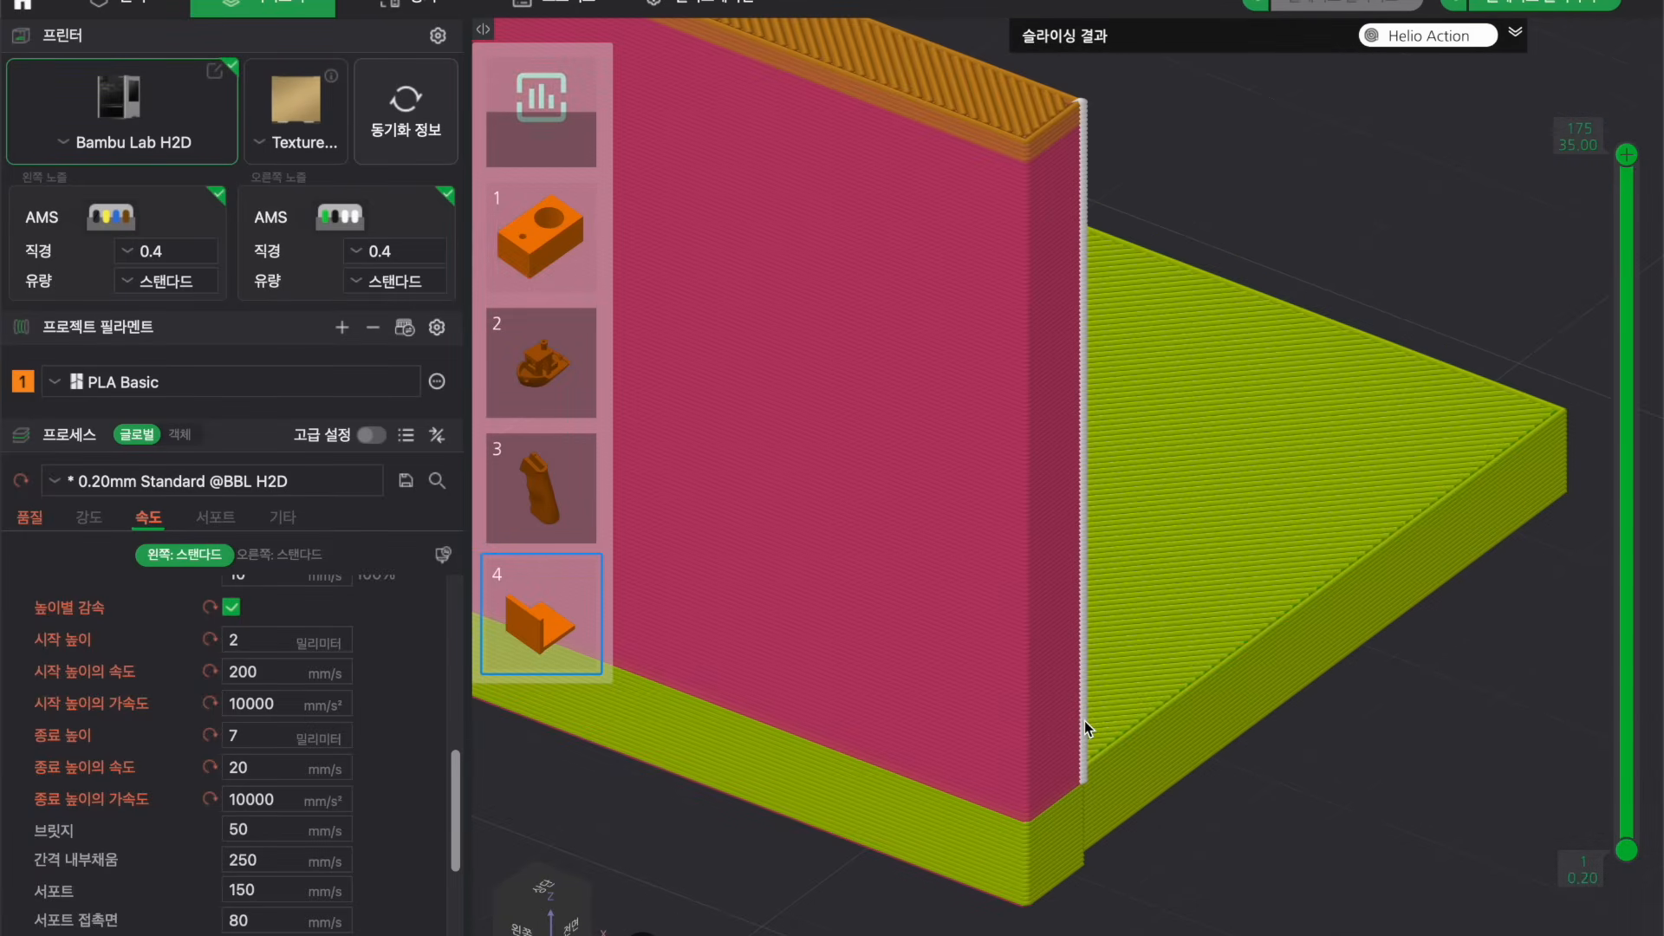
left_click_drag(1626, 155, 1508, 147)
left_click_drag(1433, 206, 1435, 203)
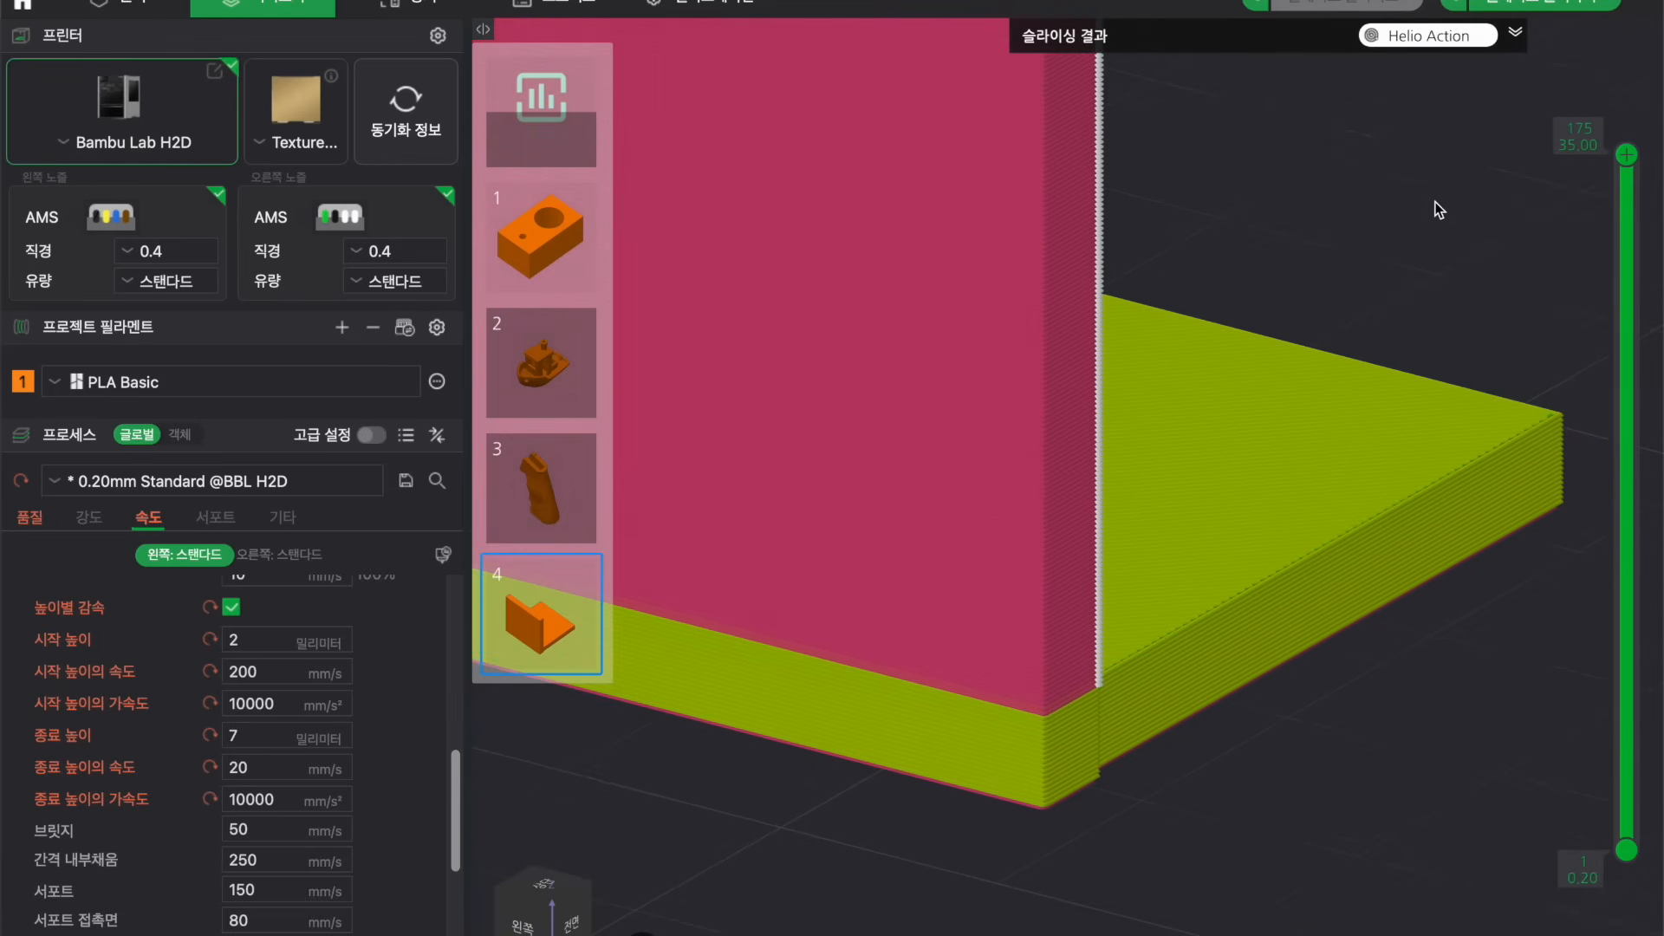
right_click_drag(1435, 203, 1505, 175)
scroll(1085, 653, "down", 5)
left_click_drag(1085, 653, 1209, 725)
scroll(1058, 716, "up", 2)
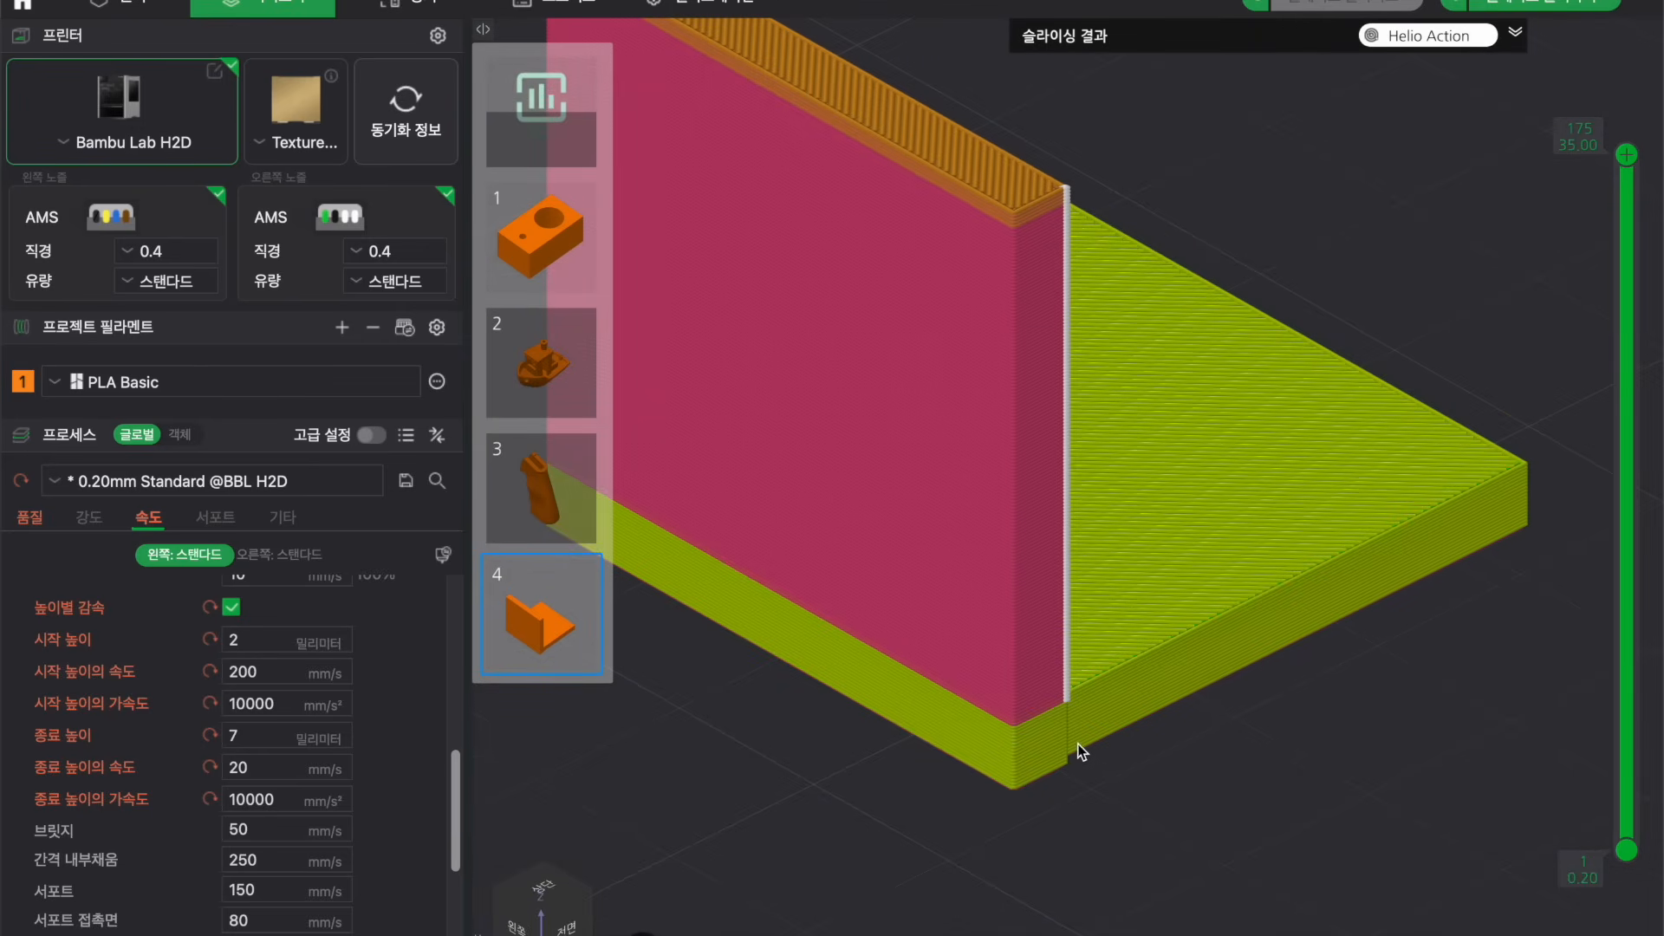
left_click_drag(1161, 796, 1202, 794)
scroll(1200, 799, "down", 3)
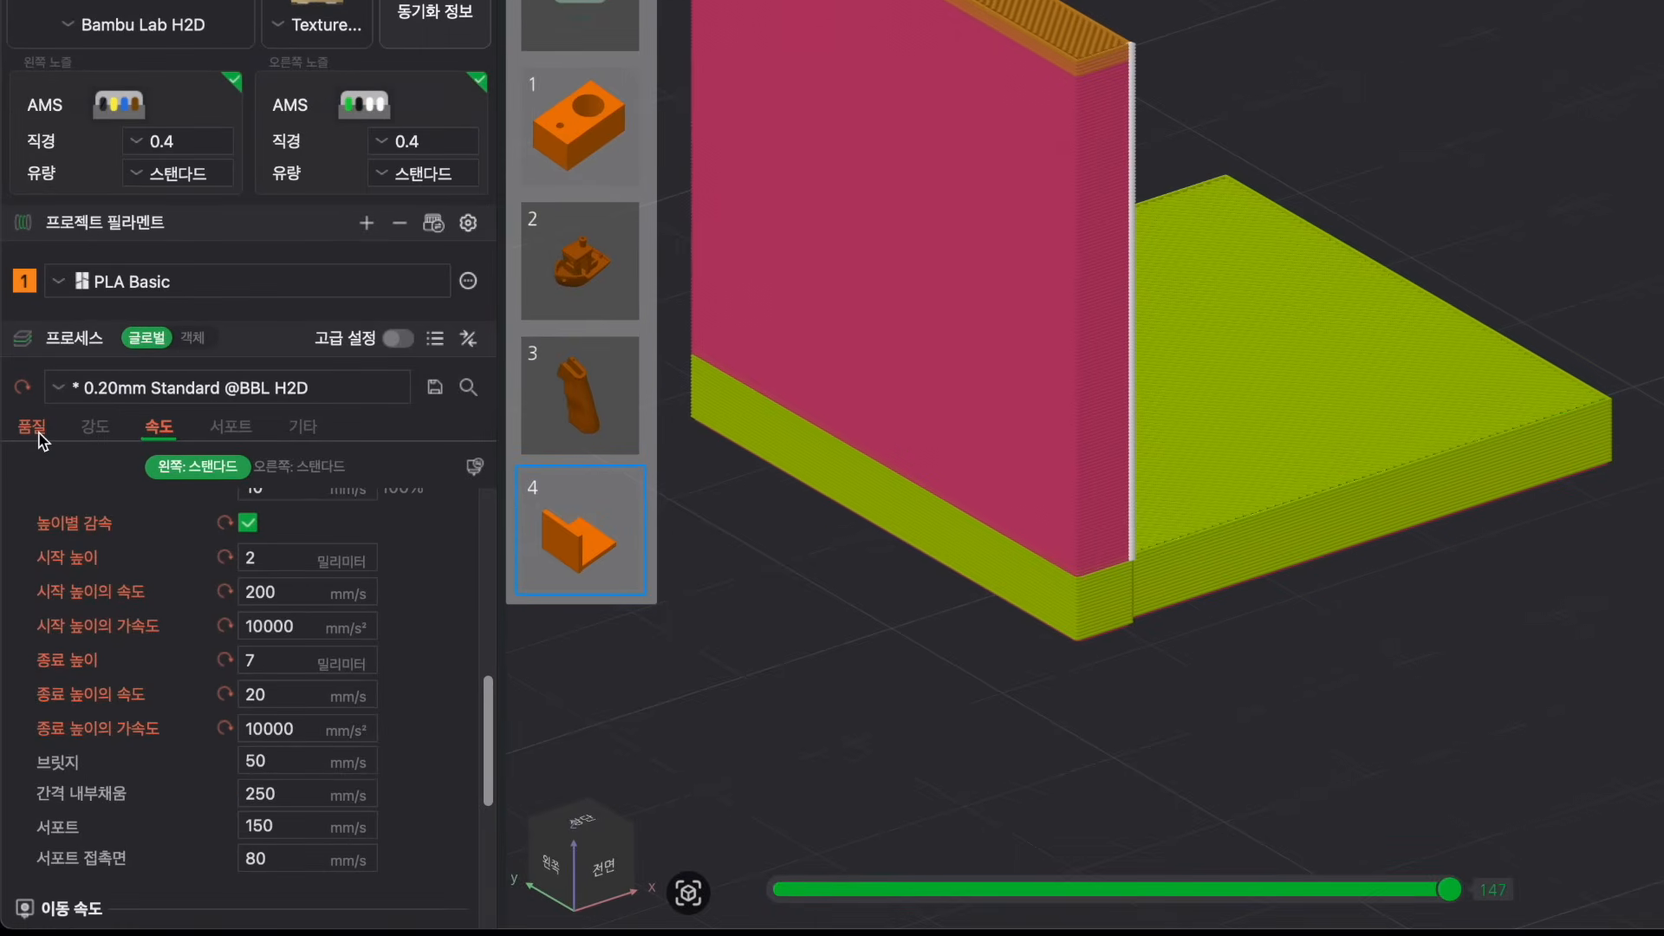
Enable the experimental smooth wall speed along Z option in Quality settings and close the slice-complete popup.
left_click(32, 428)
scroll(136, 593, "down", 2)
scroll(136, 594, "down", 5)
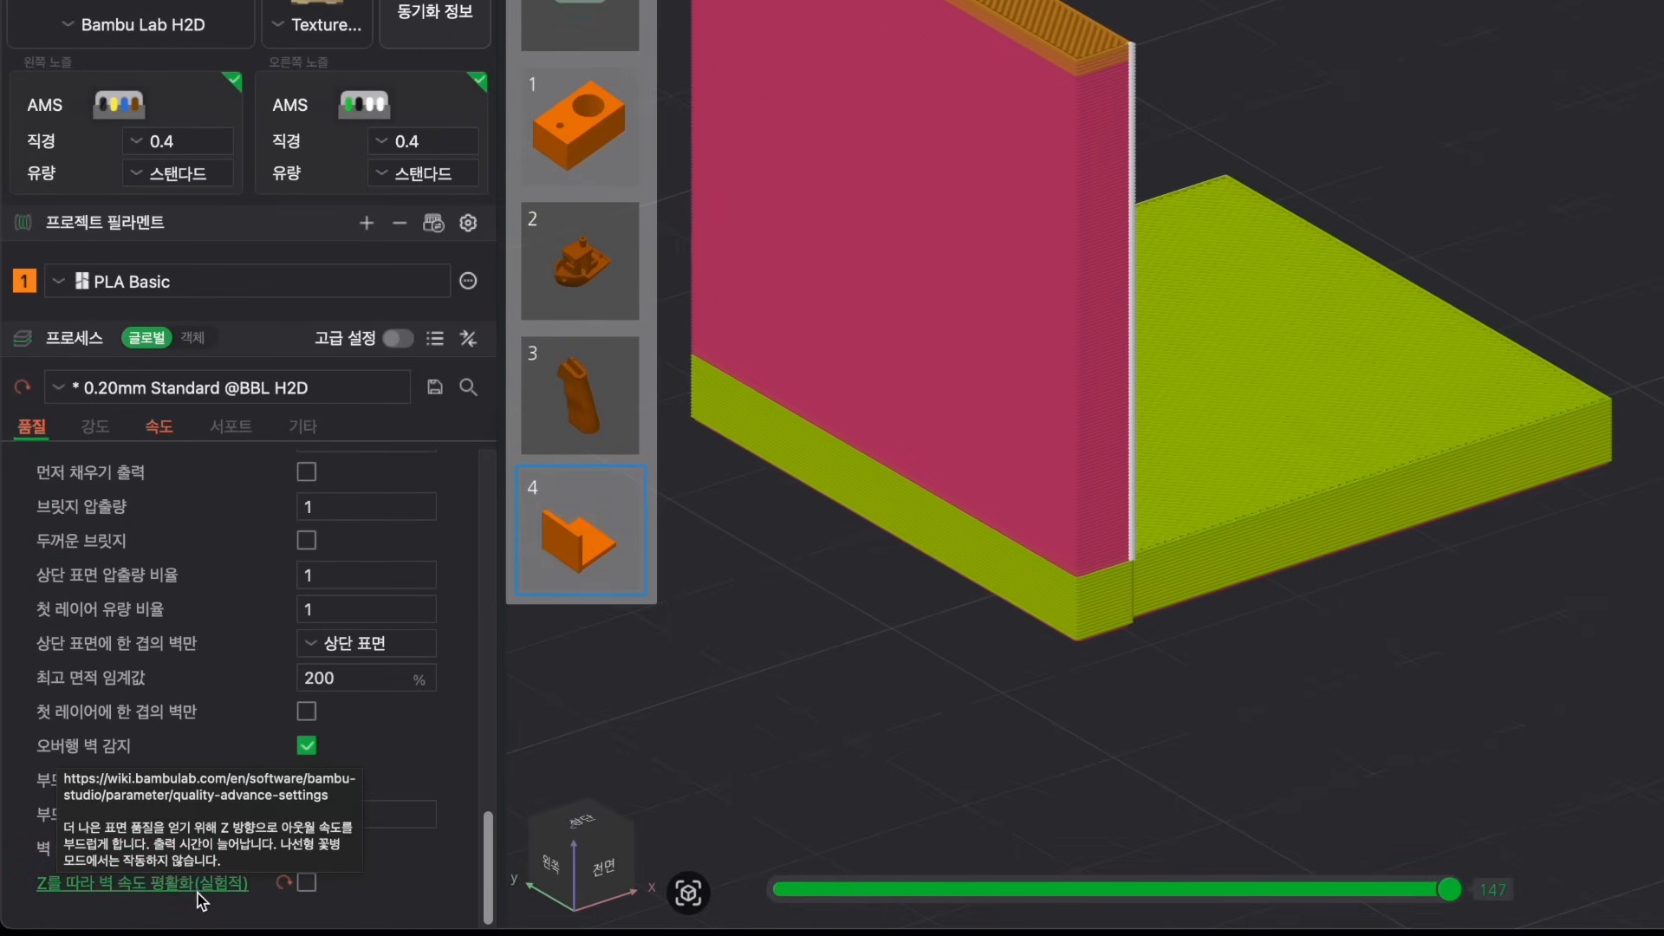
mouse_move(34, 839)
mouse_move(74, 886)
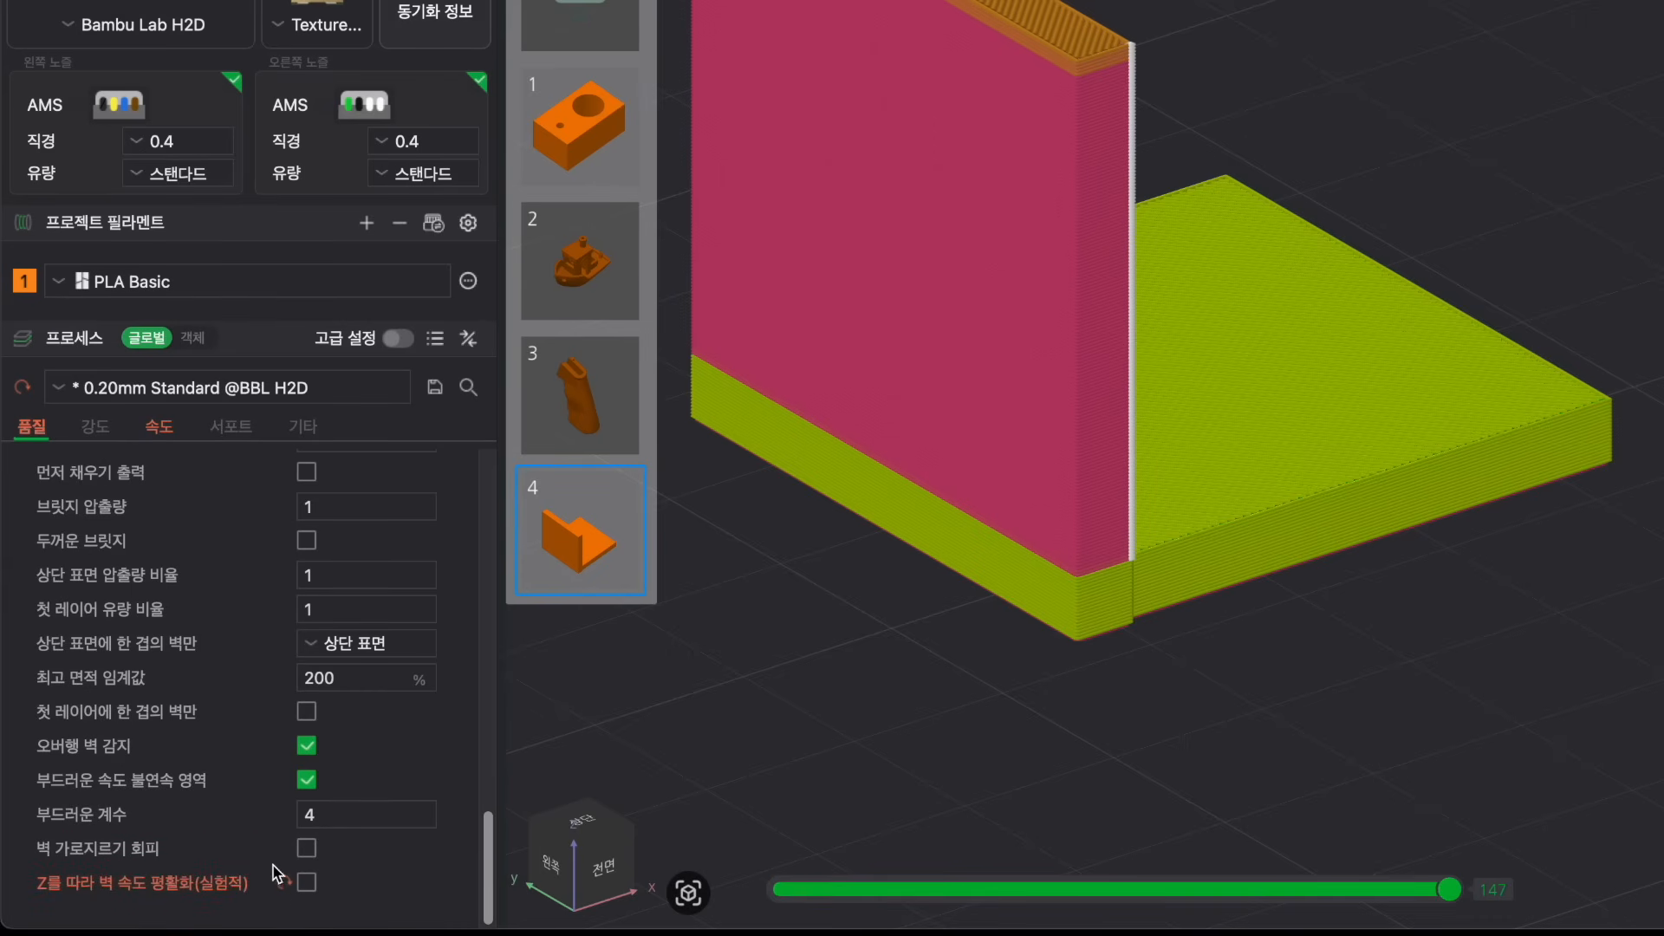
left_click(305, 883)
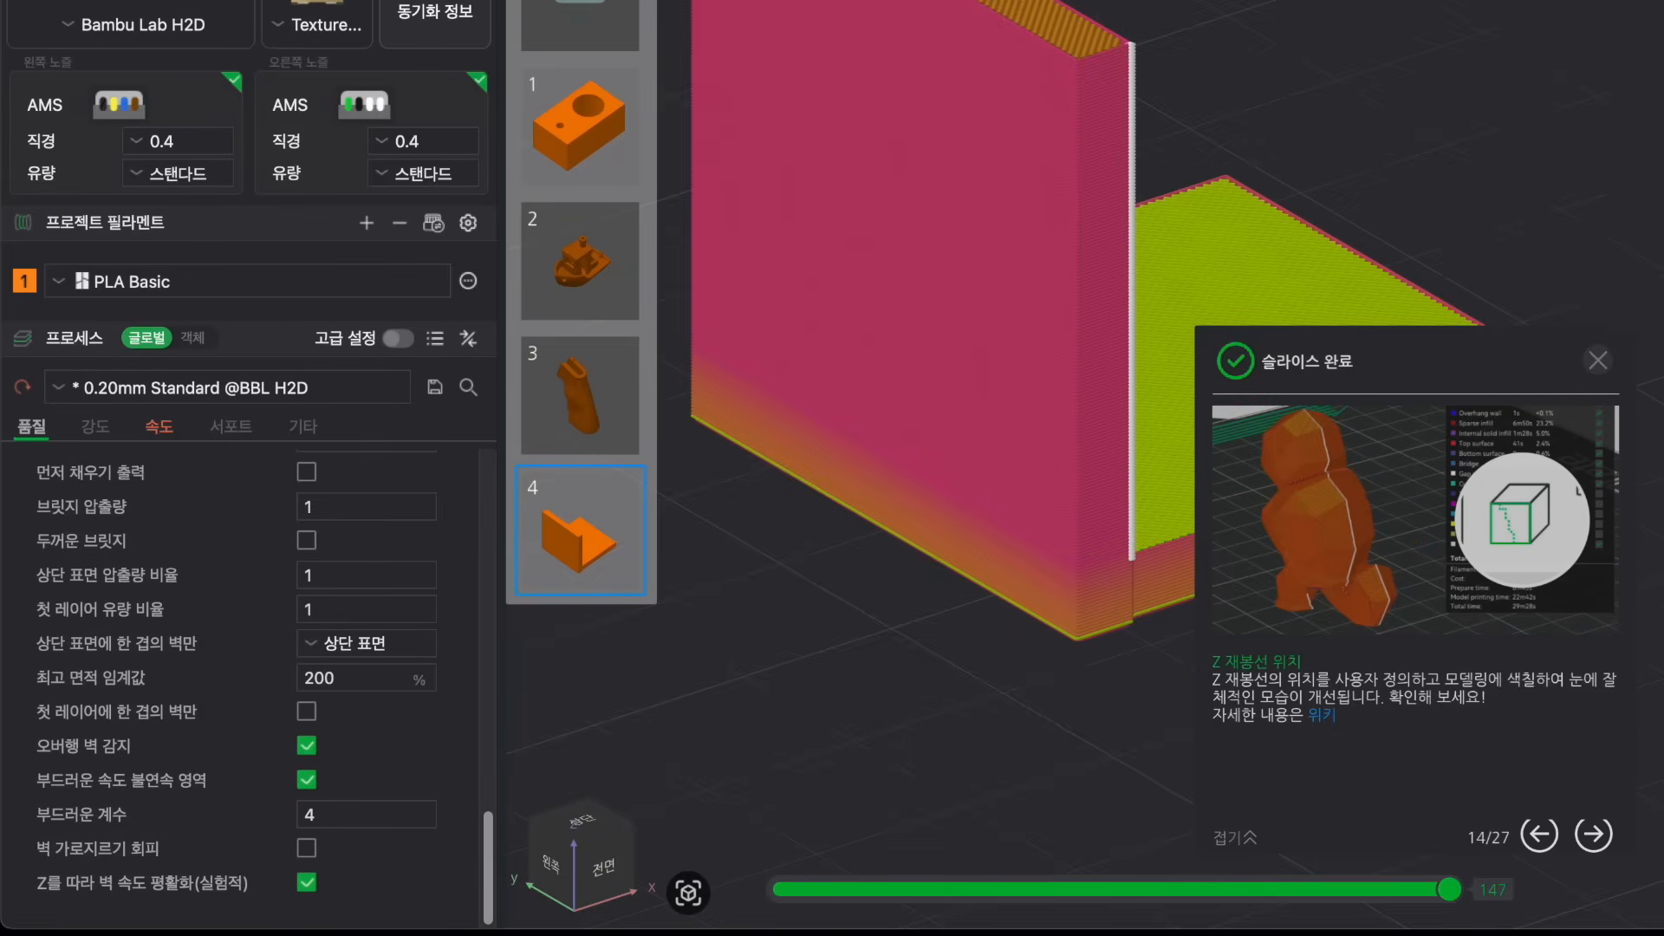
left_click(1597, 360)
Inspect the wall's layer surface up close and review the slow-down-by-height values in Speed settings.
scroll(1051, 695, "up", 3)
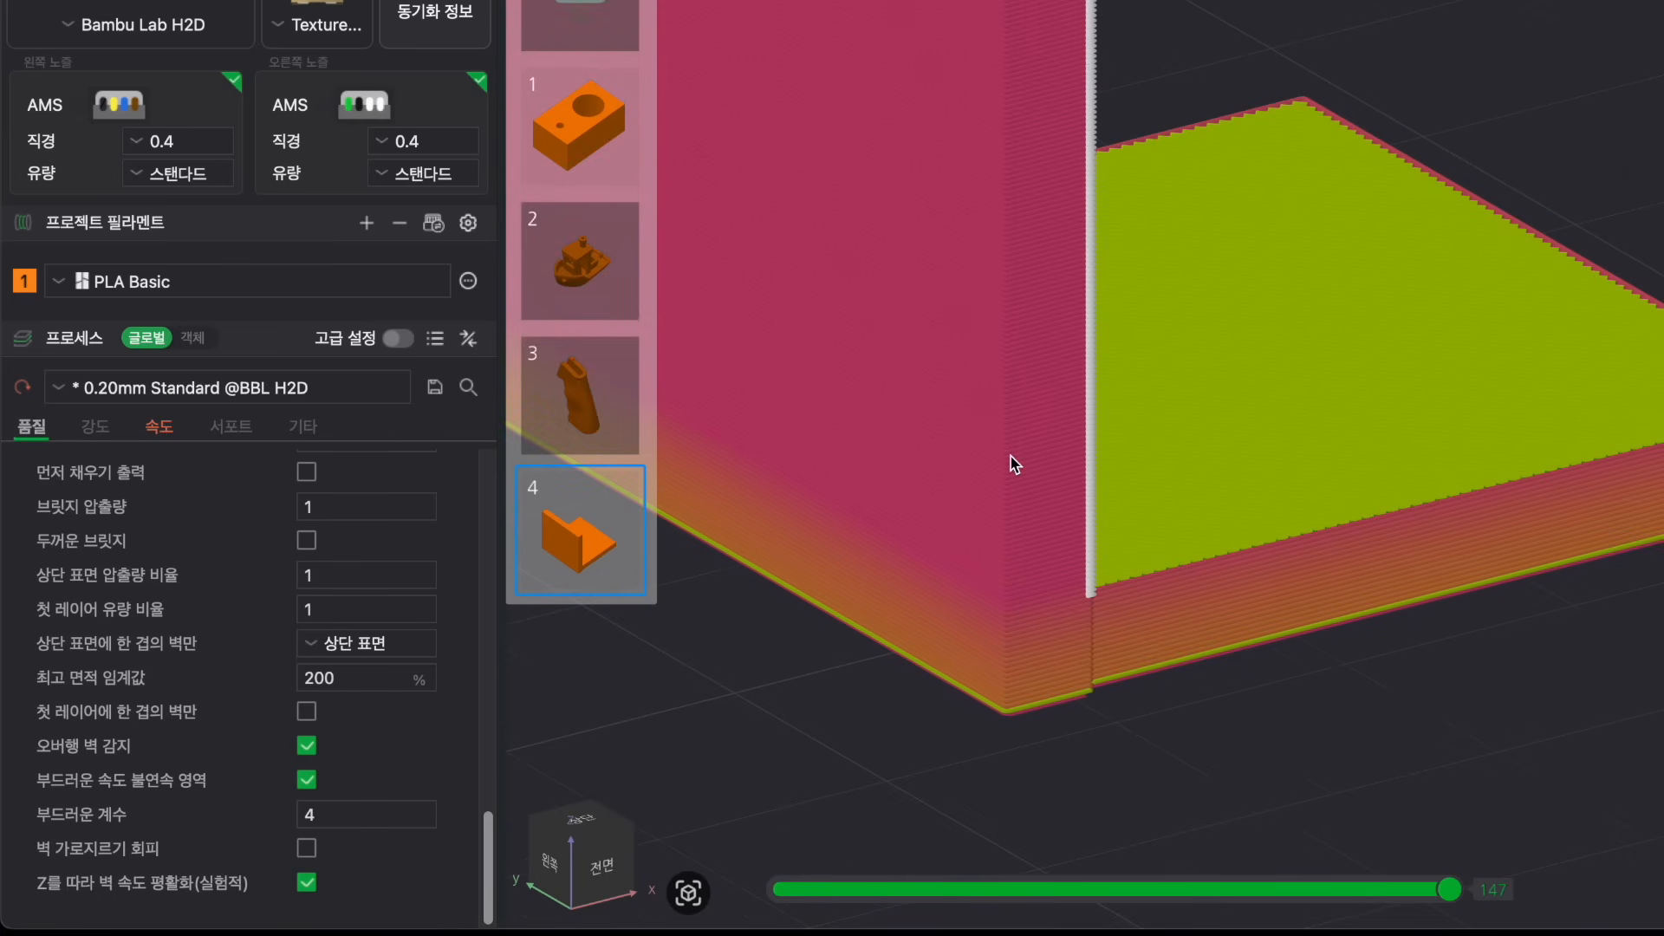
left_click_drag(902, 730, 914, 734)
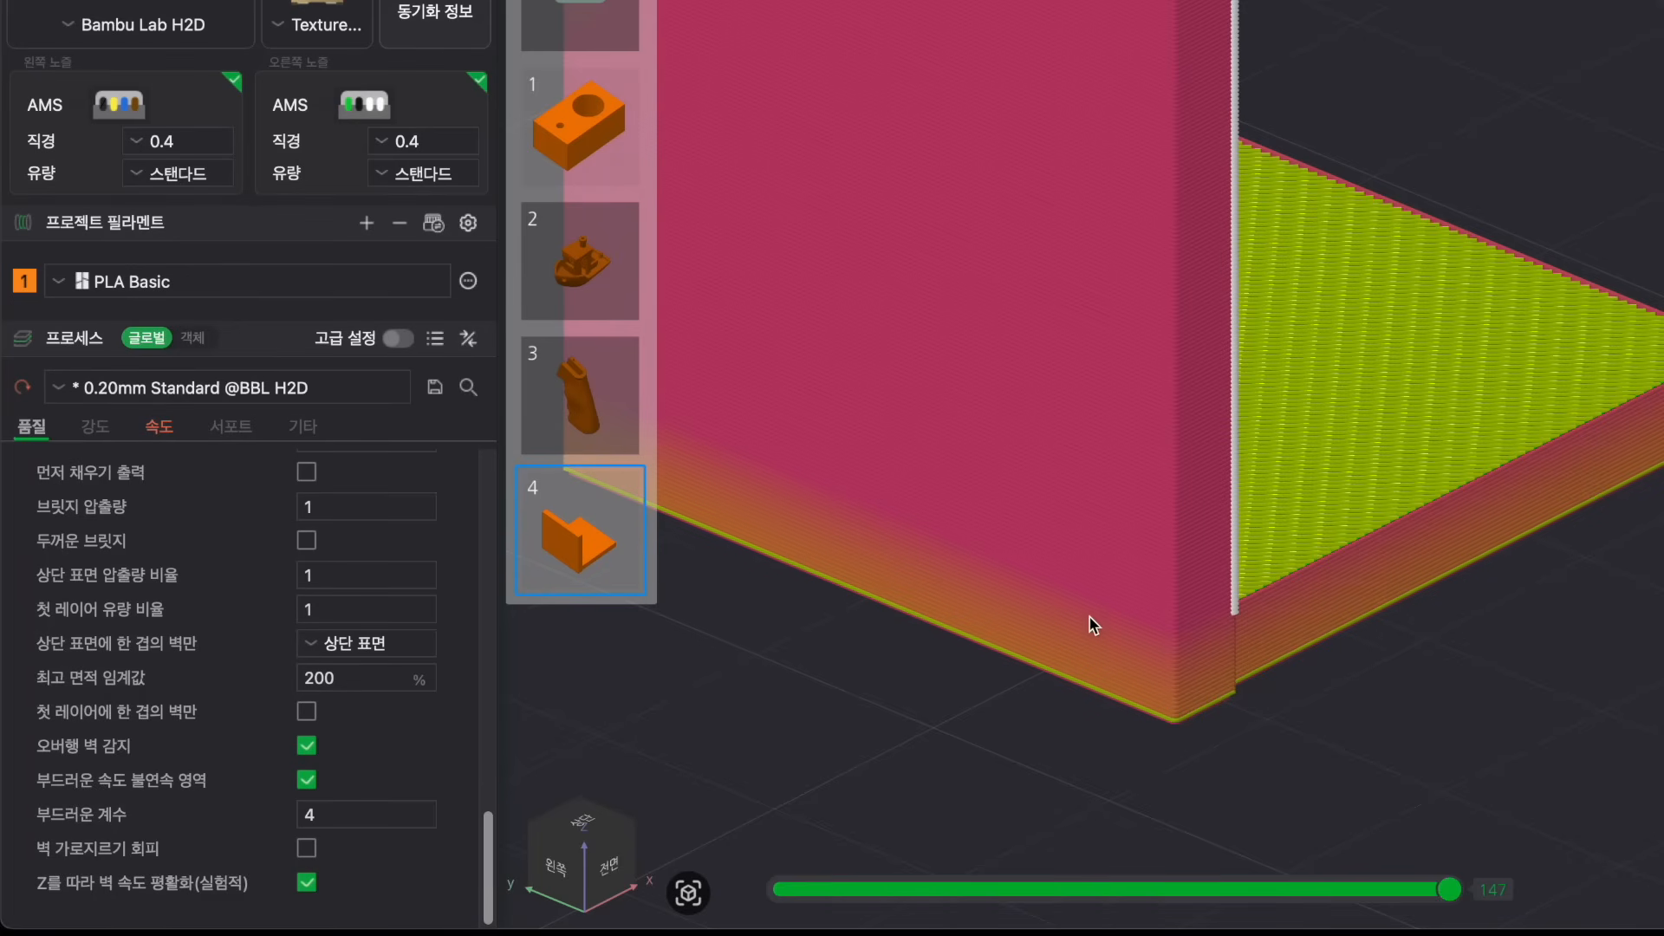
left_click_drag(1045, 739, 962, 557)
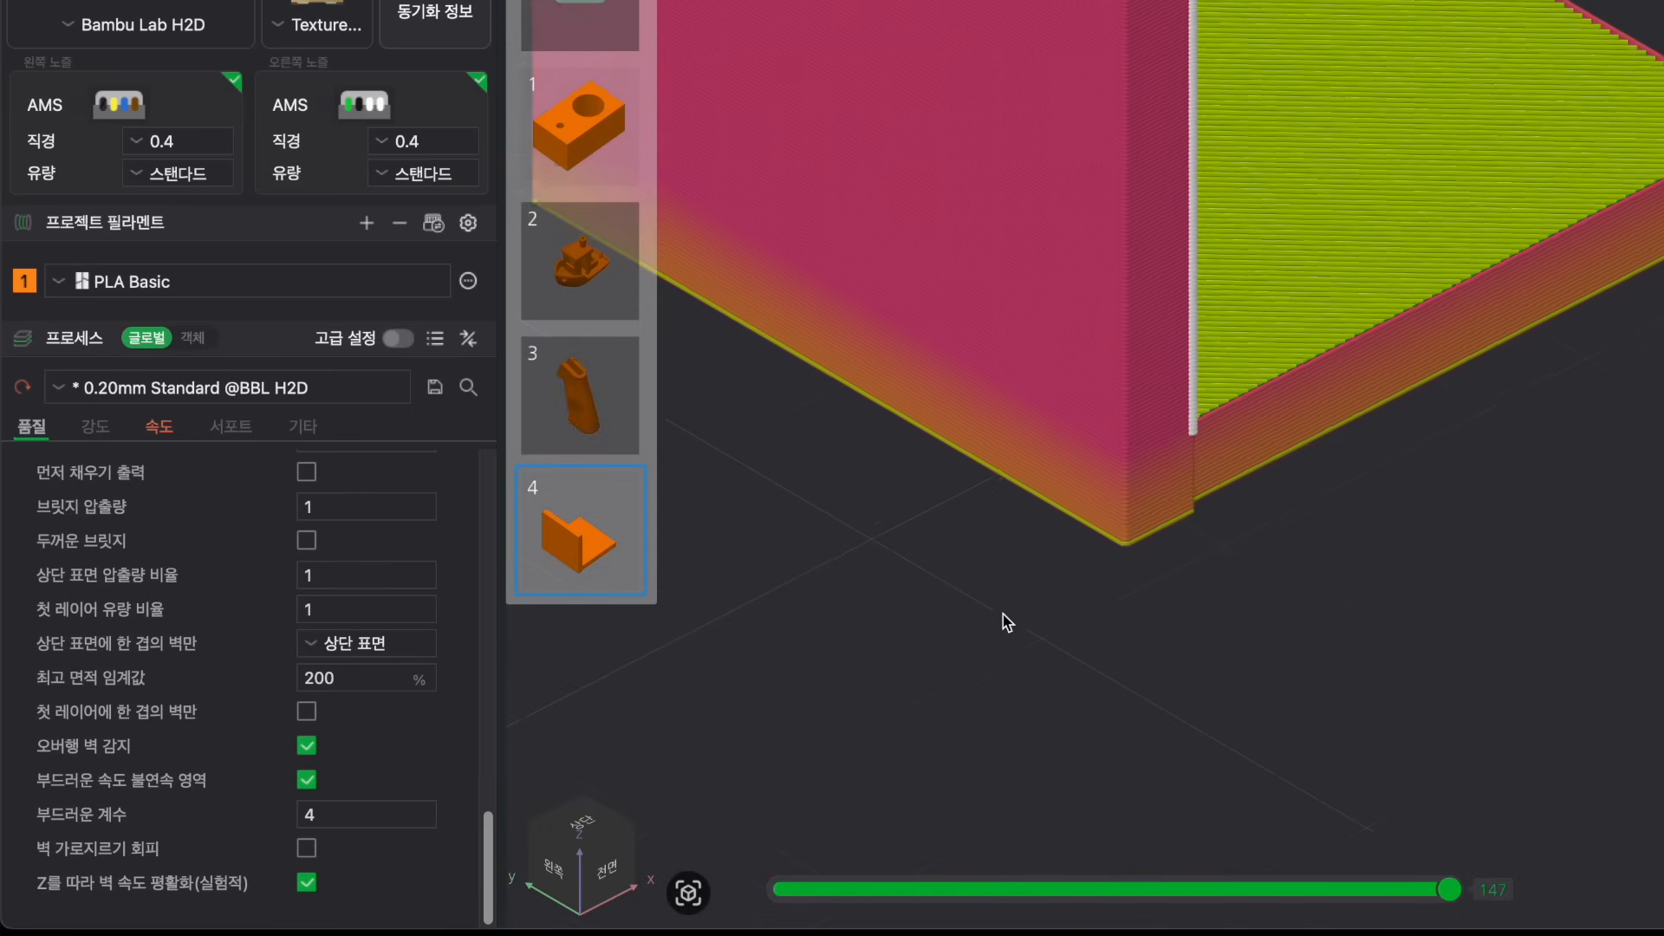
scroll(1007, 622, "up", 2)
scroll(873, 761, "up", 3)
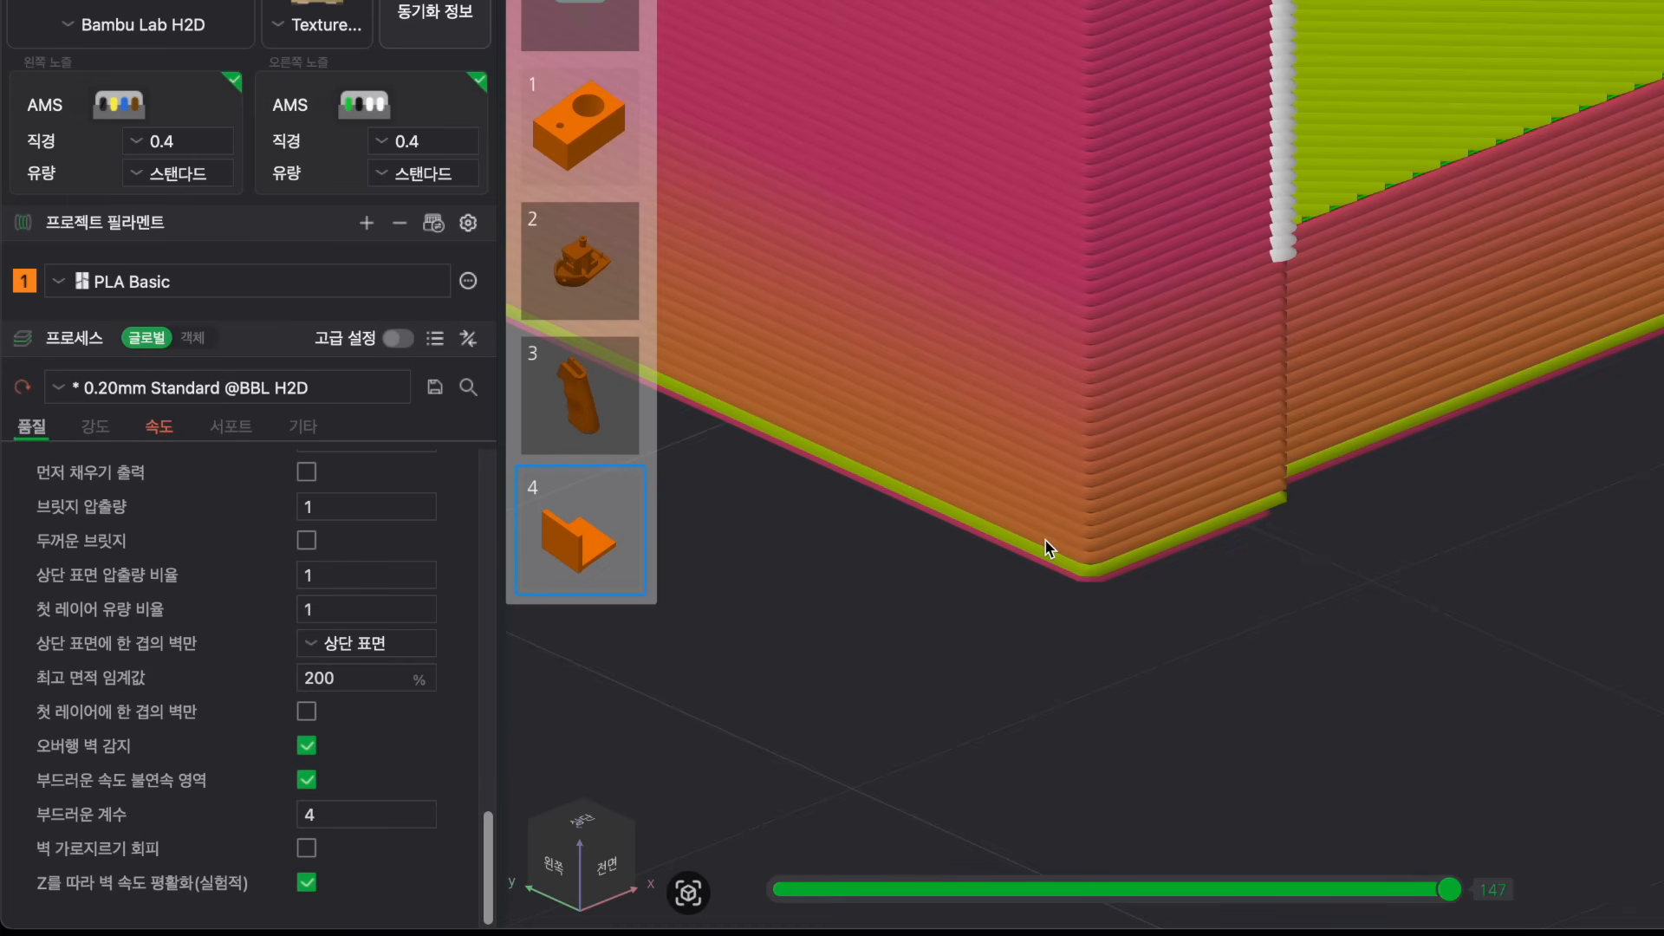
left_click(161, 429)
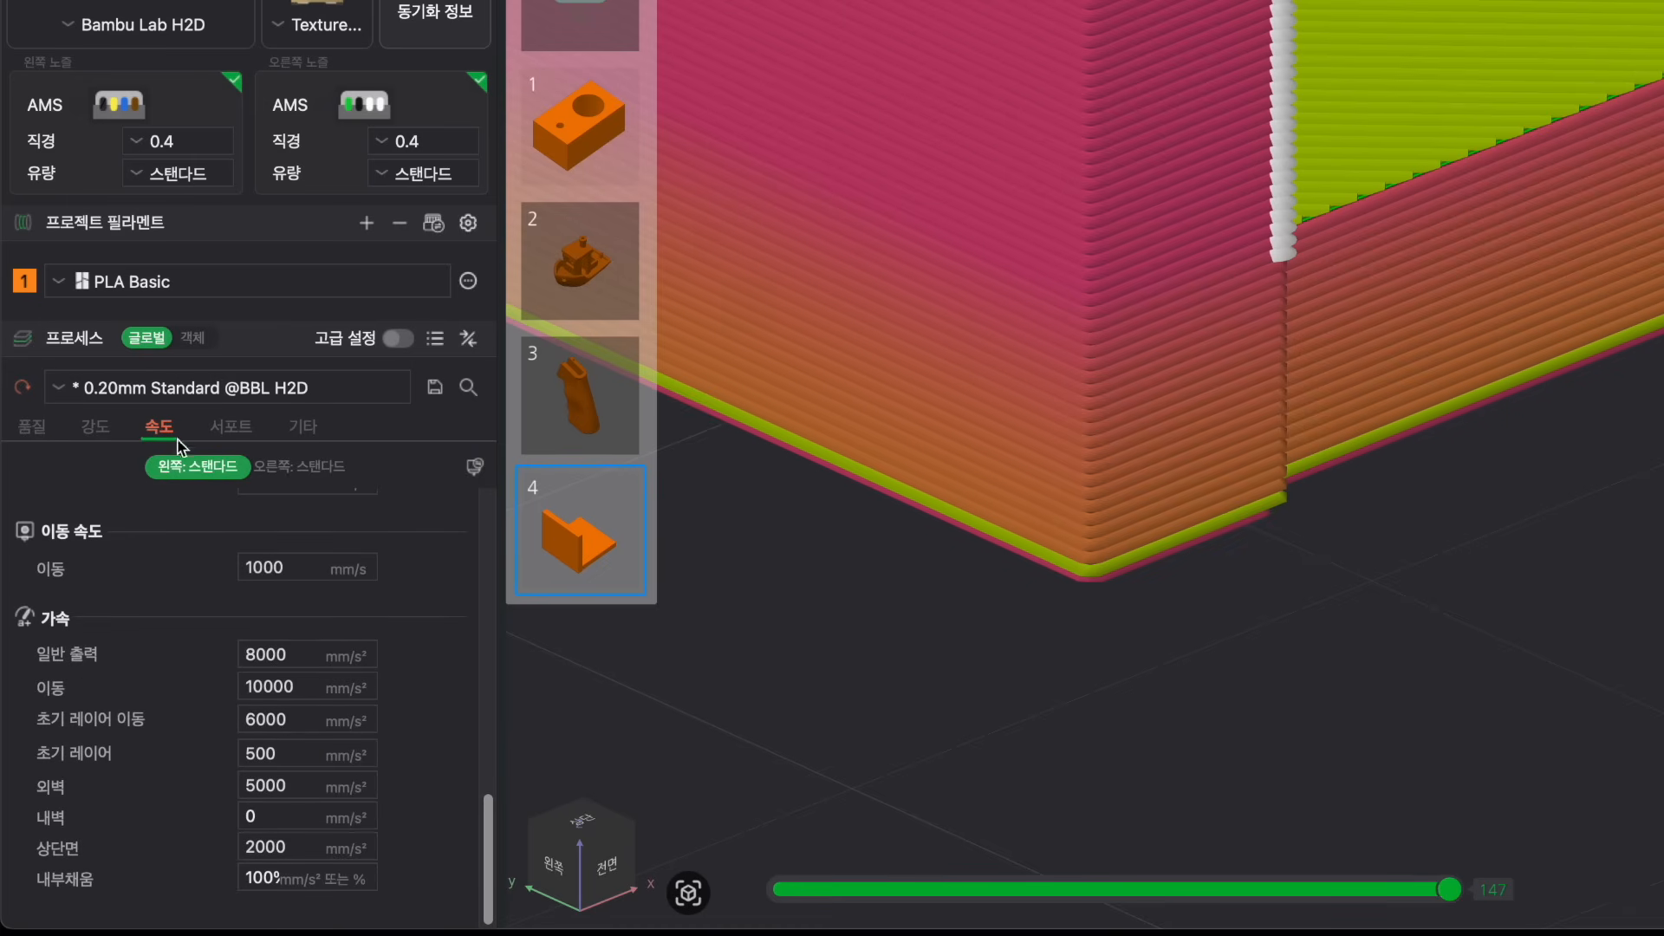
scroll(142, 583, "up", 5)
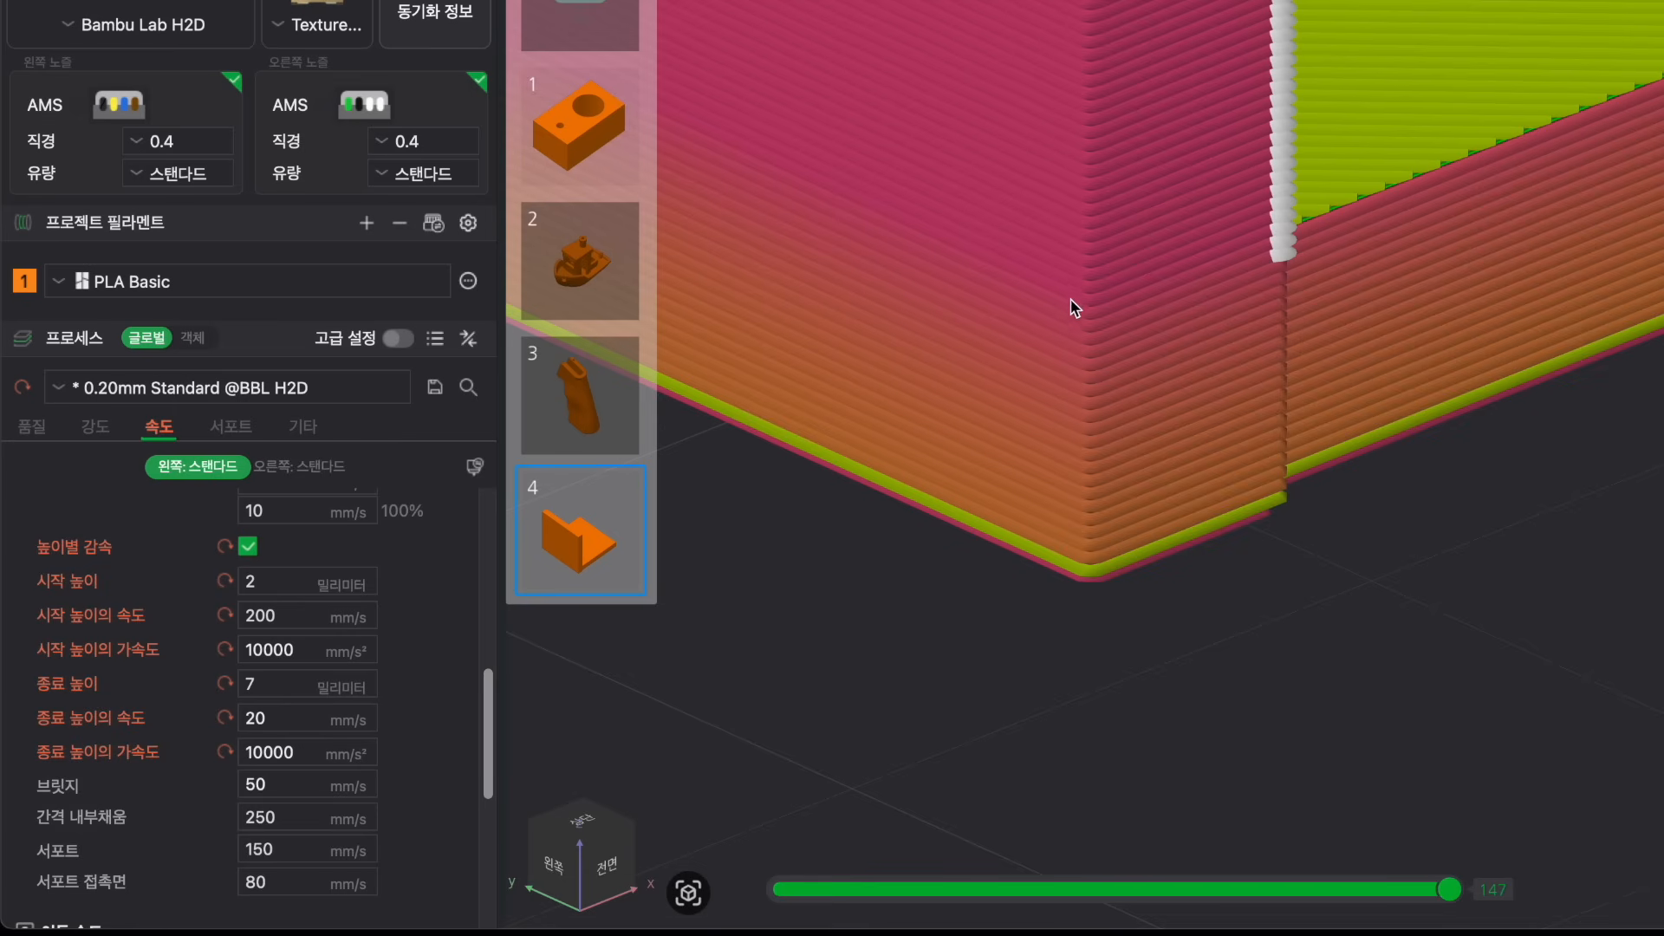
scroll(1076, 307, "down", 2)
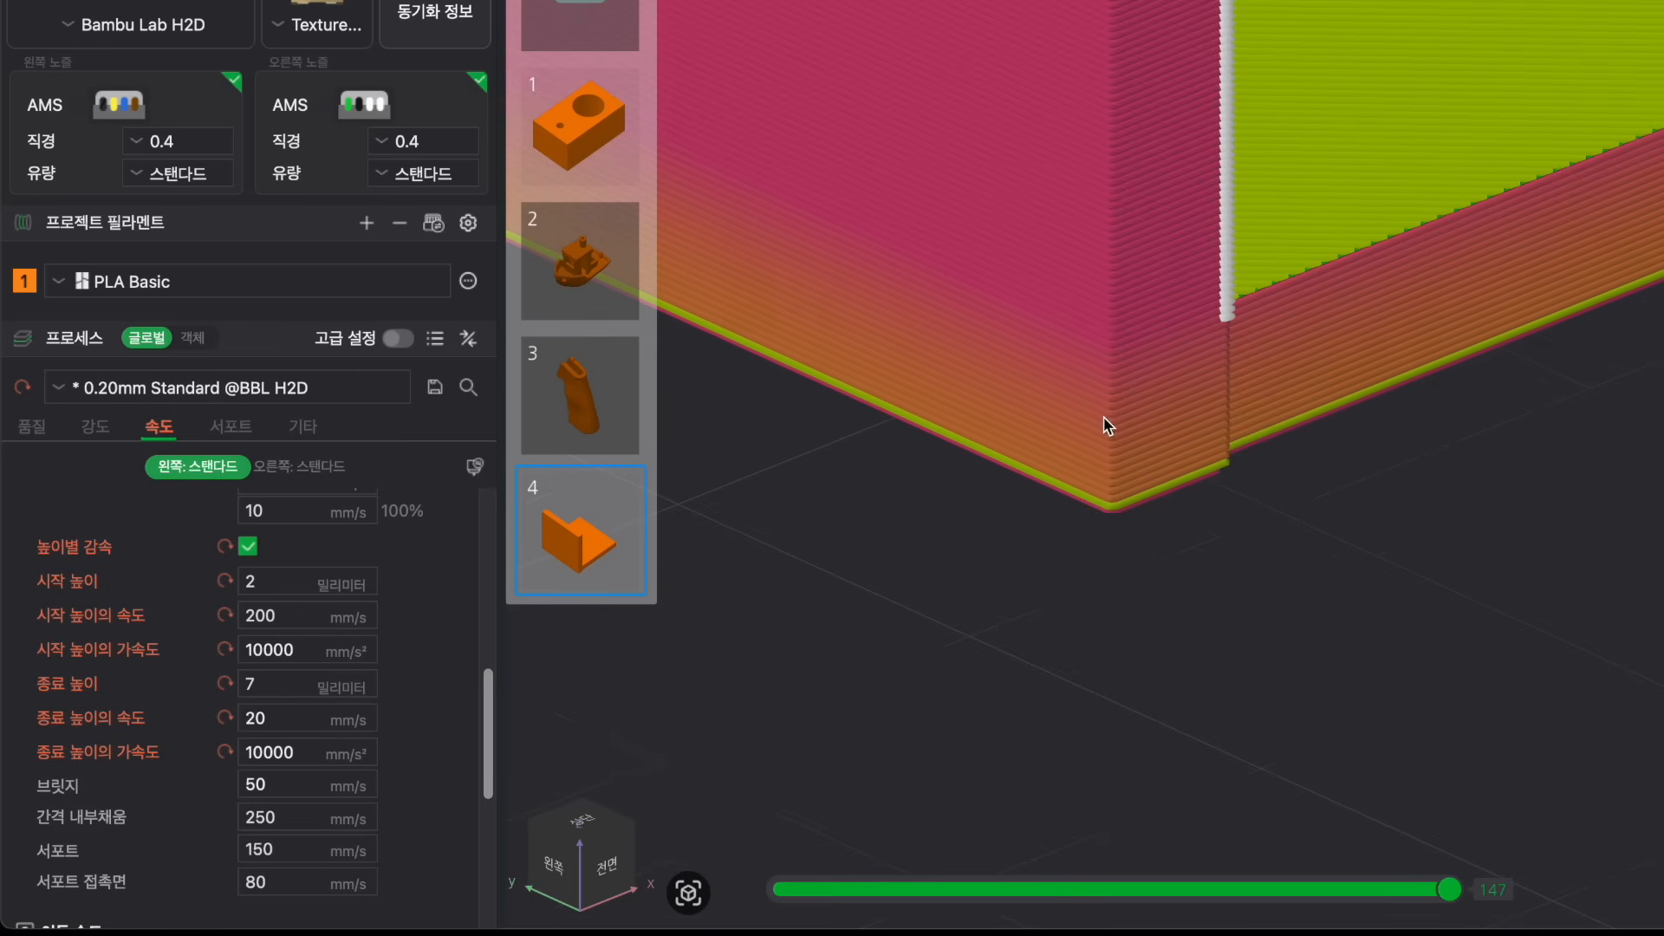
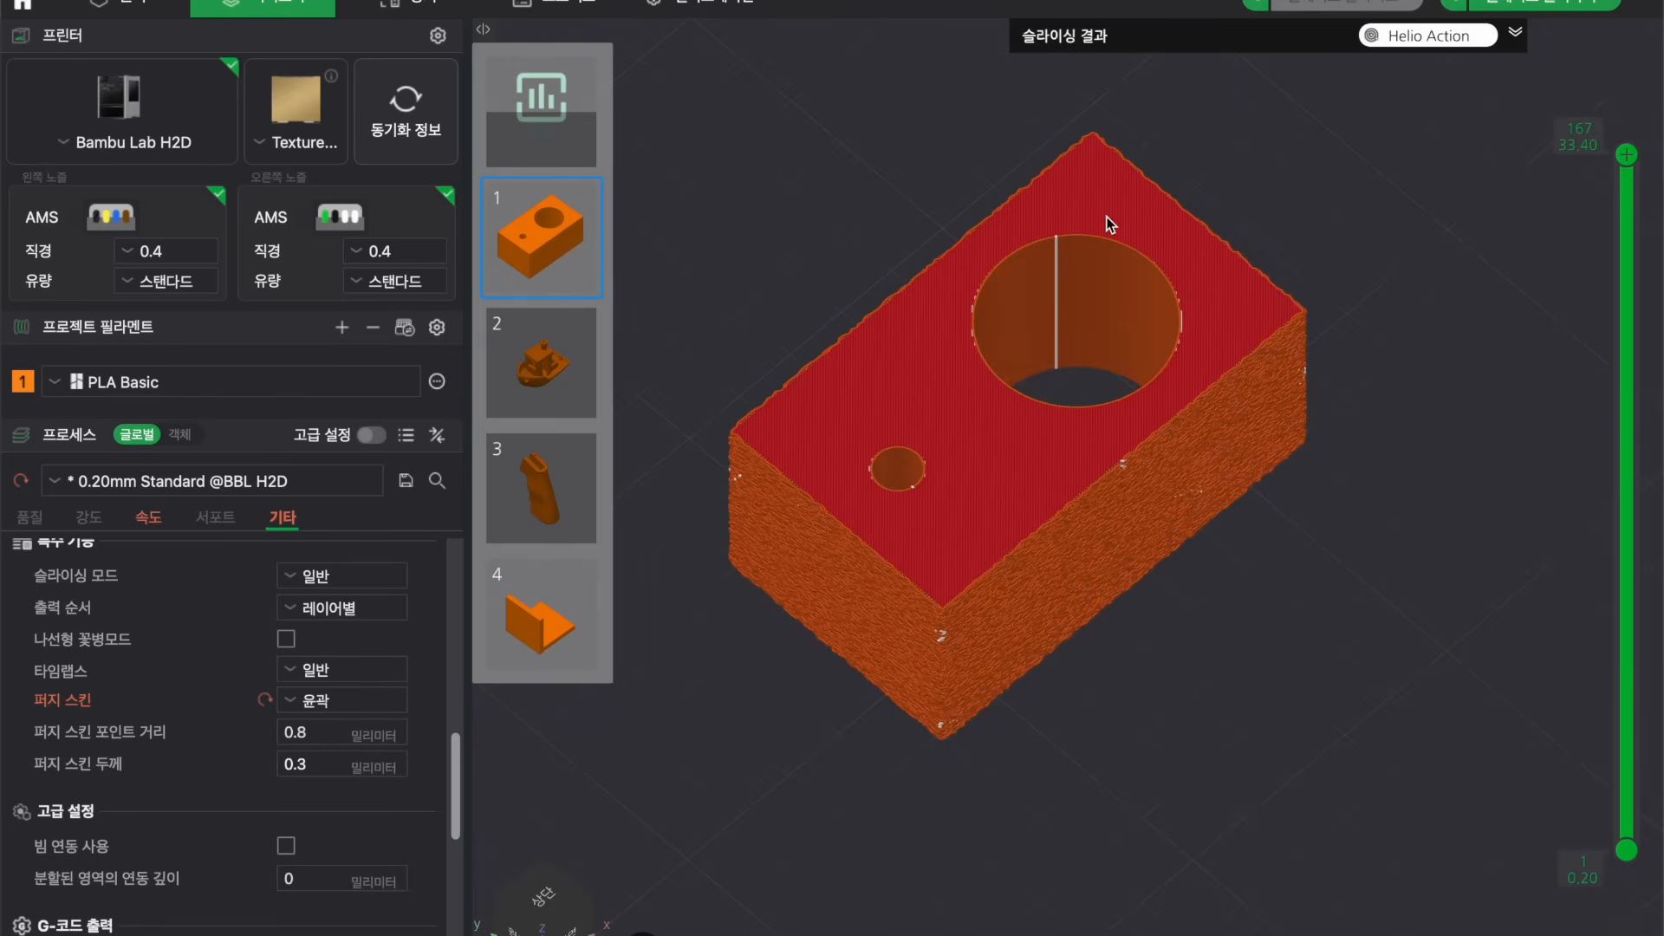
Inspect the sliced block's fuzzy skin on its outer walls and holes up close.
scroll(1262, 606, "up", 5)
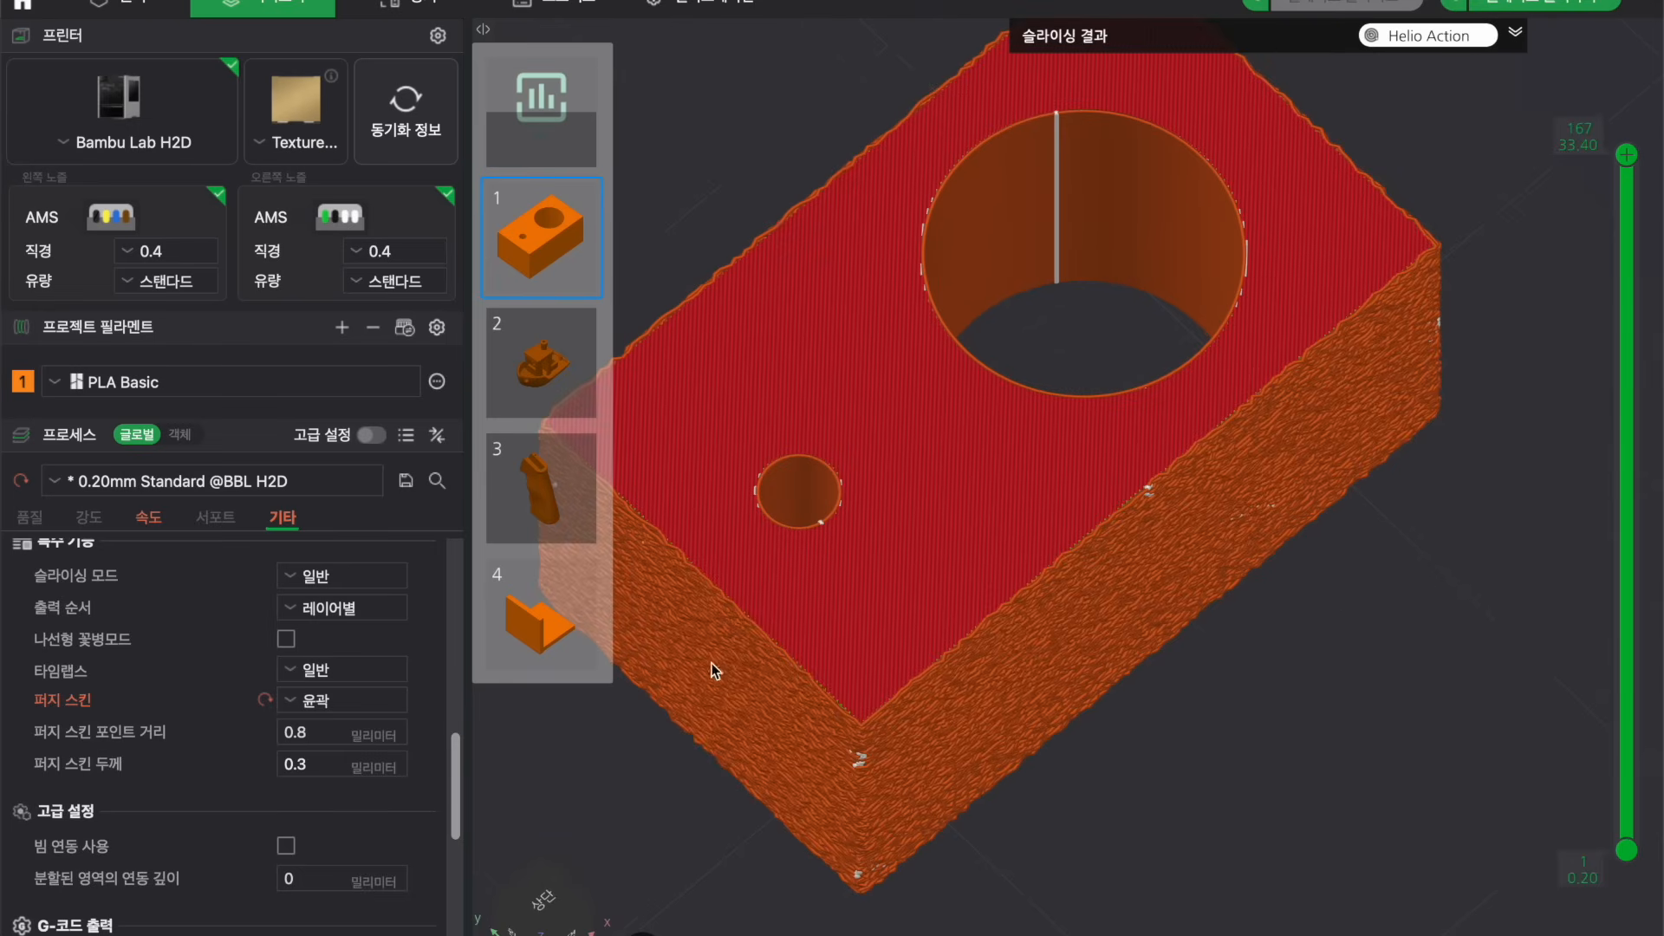
mouse_move(1325, 2)
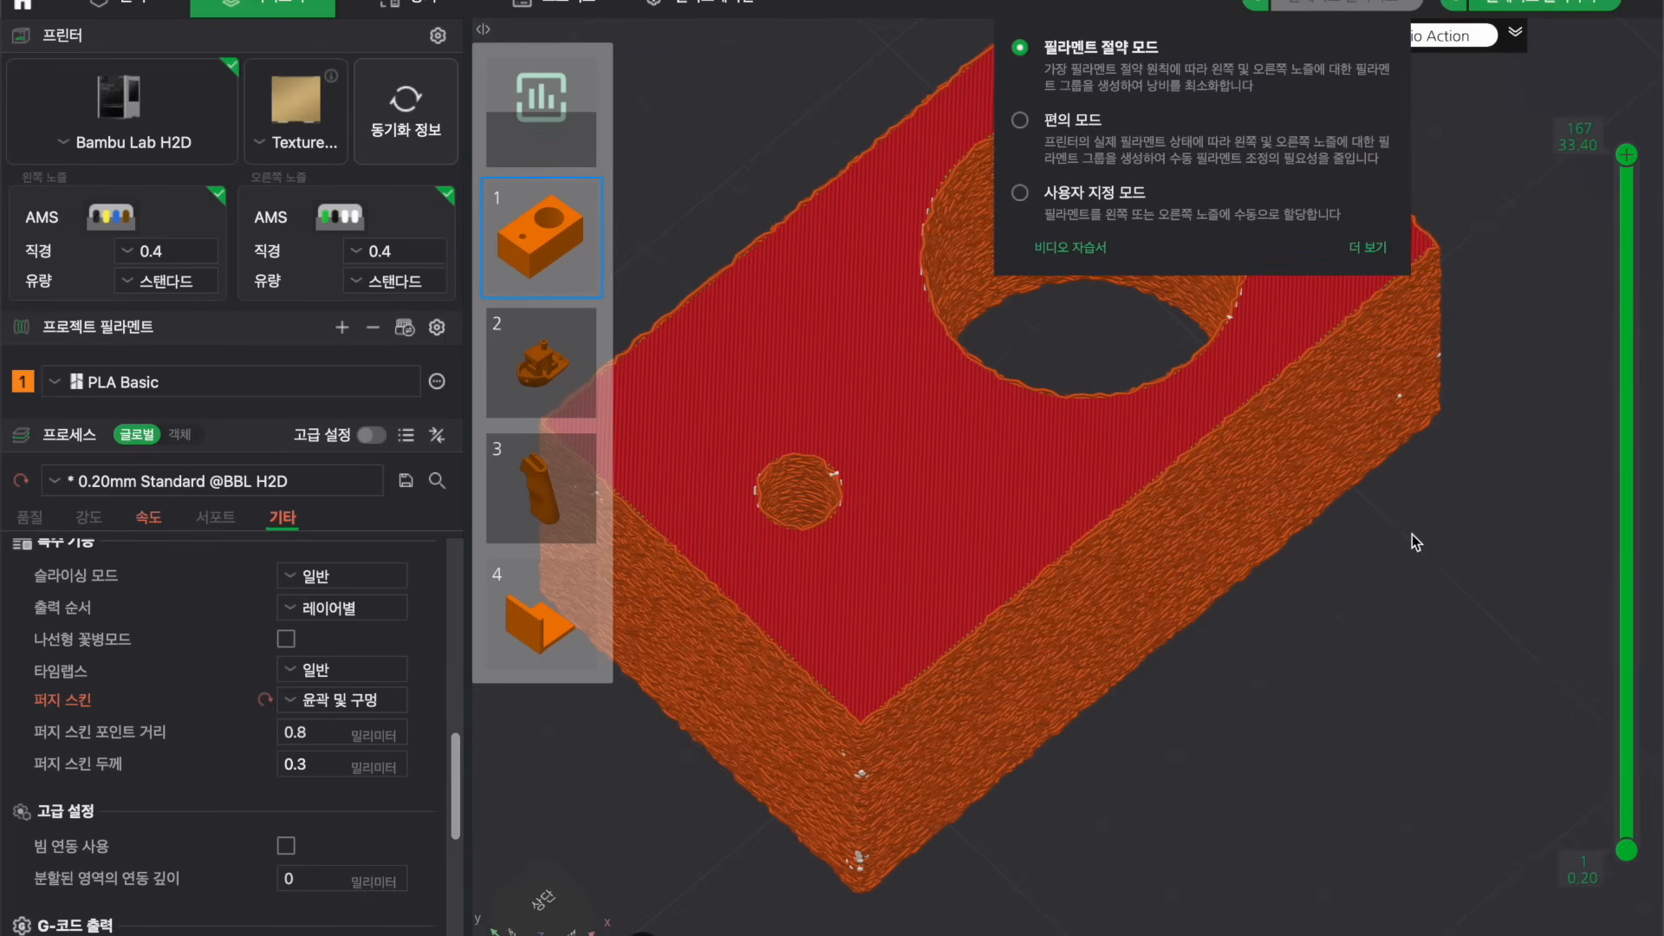
left_click_drag(1397, 558, 1398, 534)
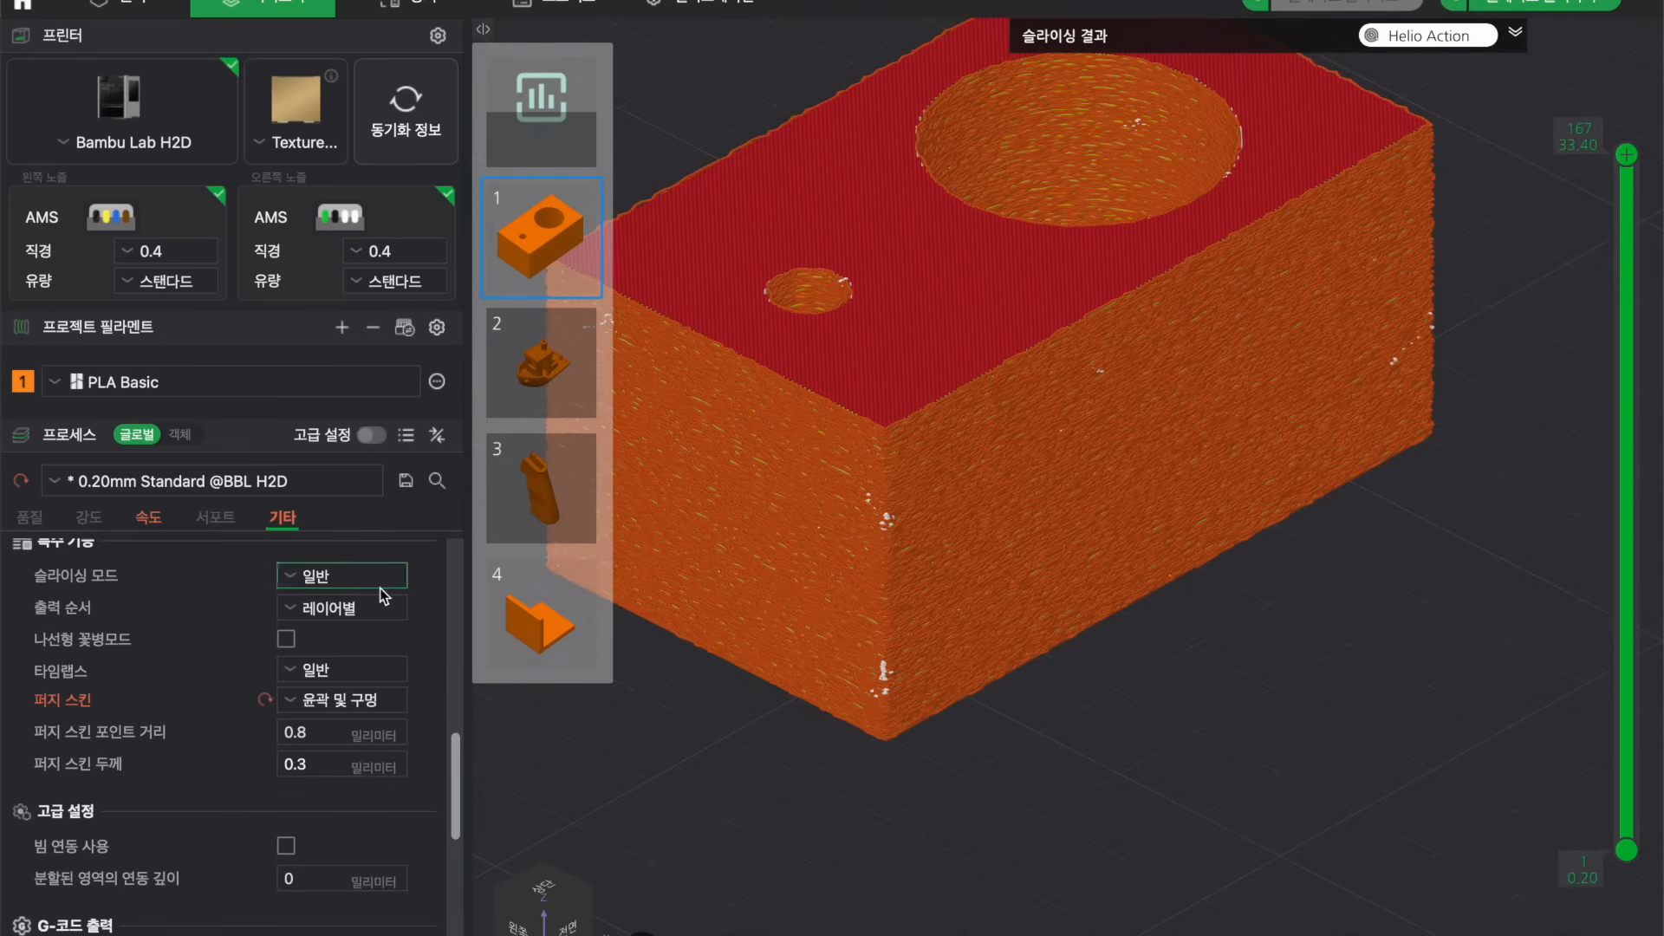
scroll(1356, 670, "down", 3)
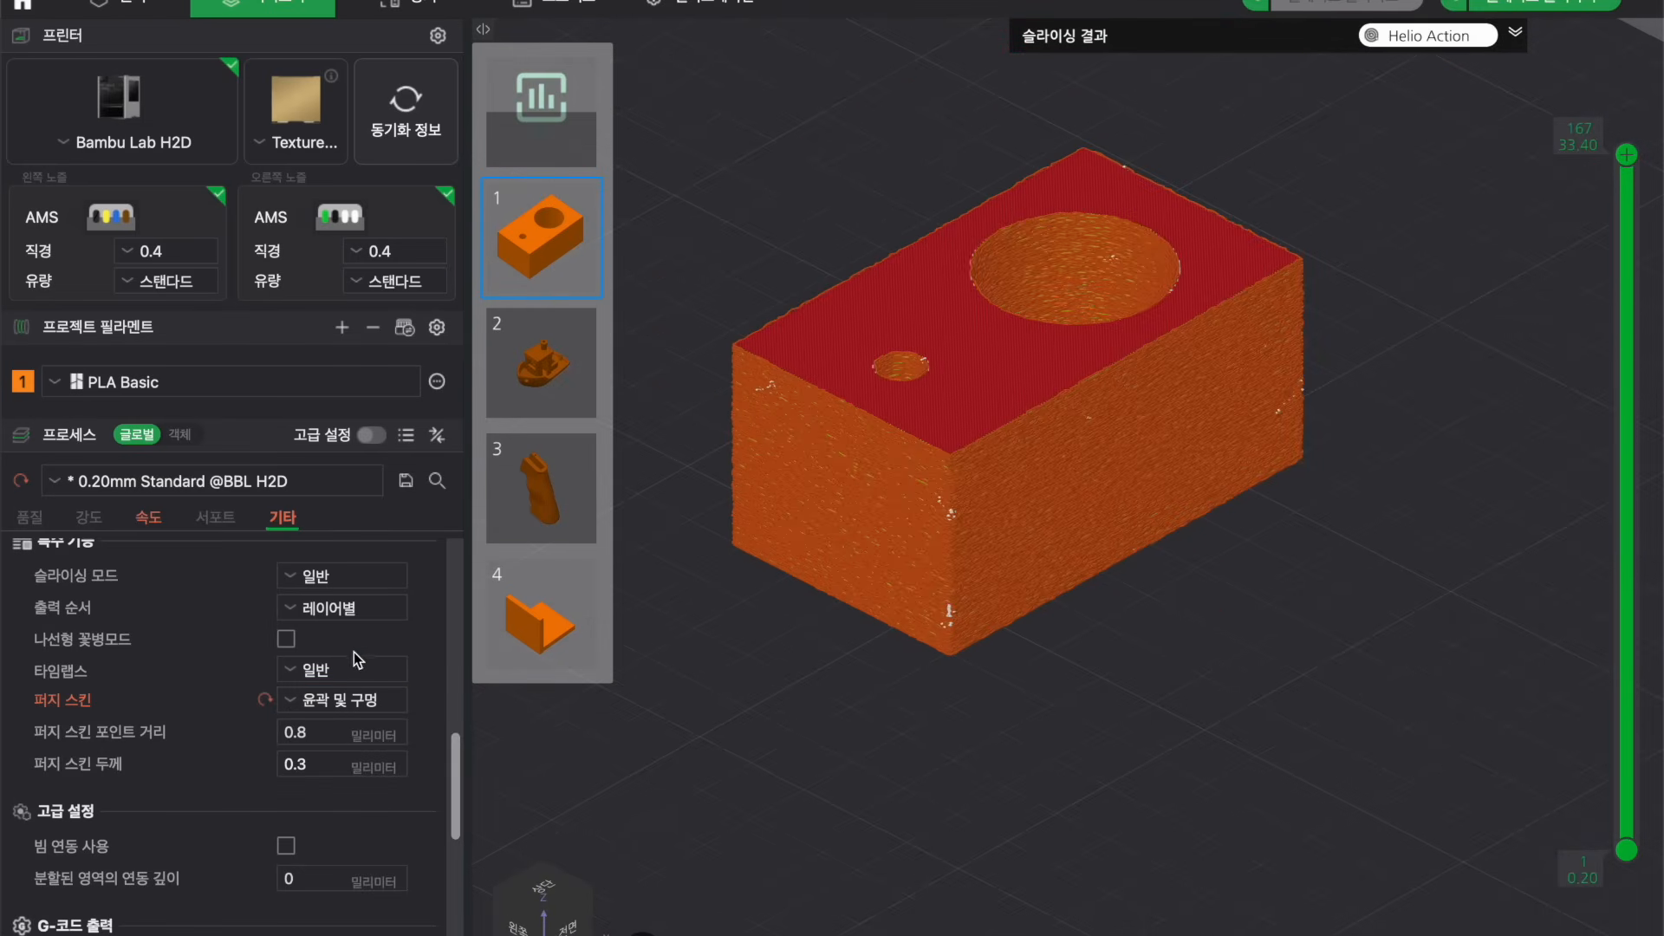
Set the fuzzy skin mode to 윤곽 (contour only).
left_click(363, 705)
left_click(352, 762)
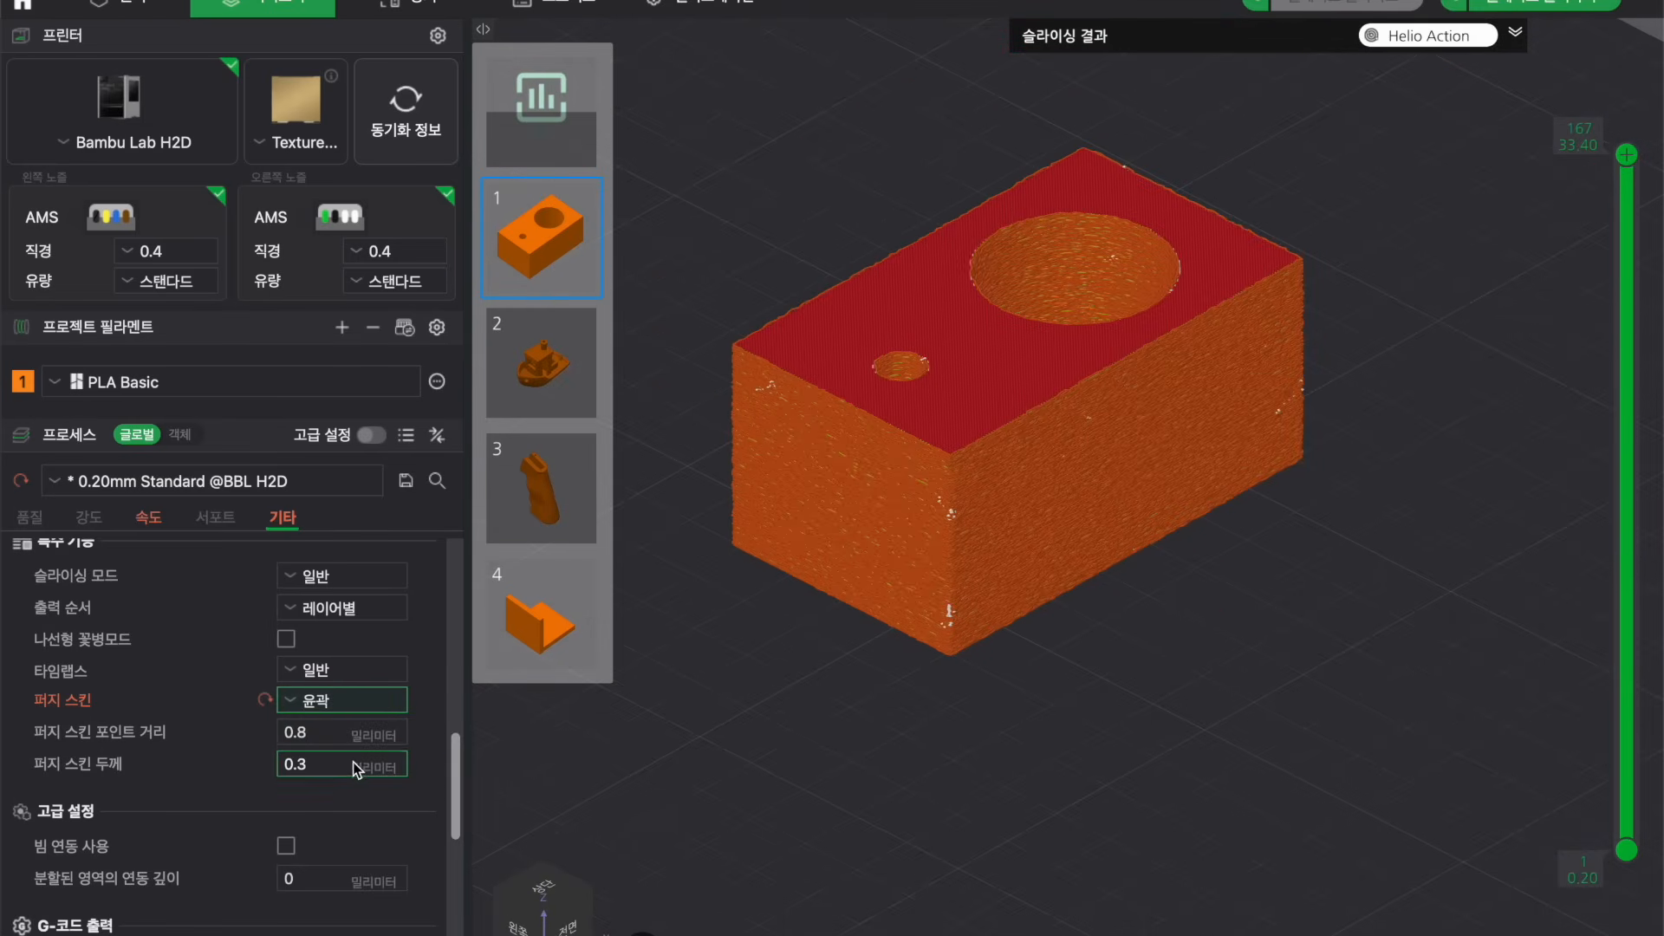
left_click(1405, 2)
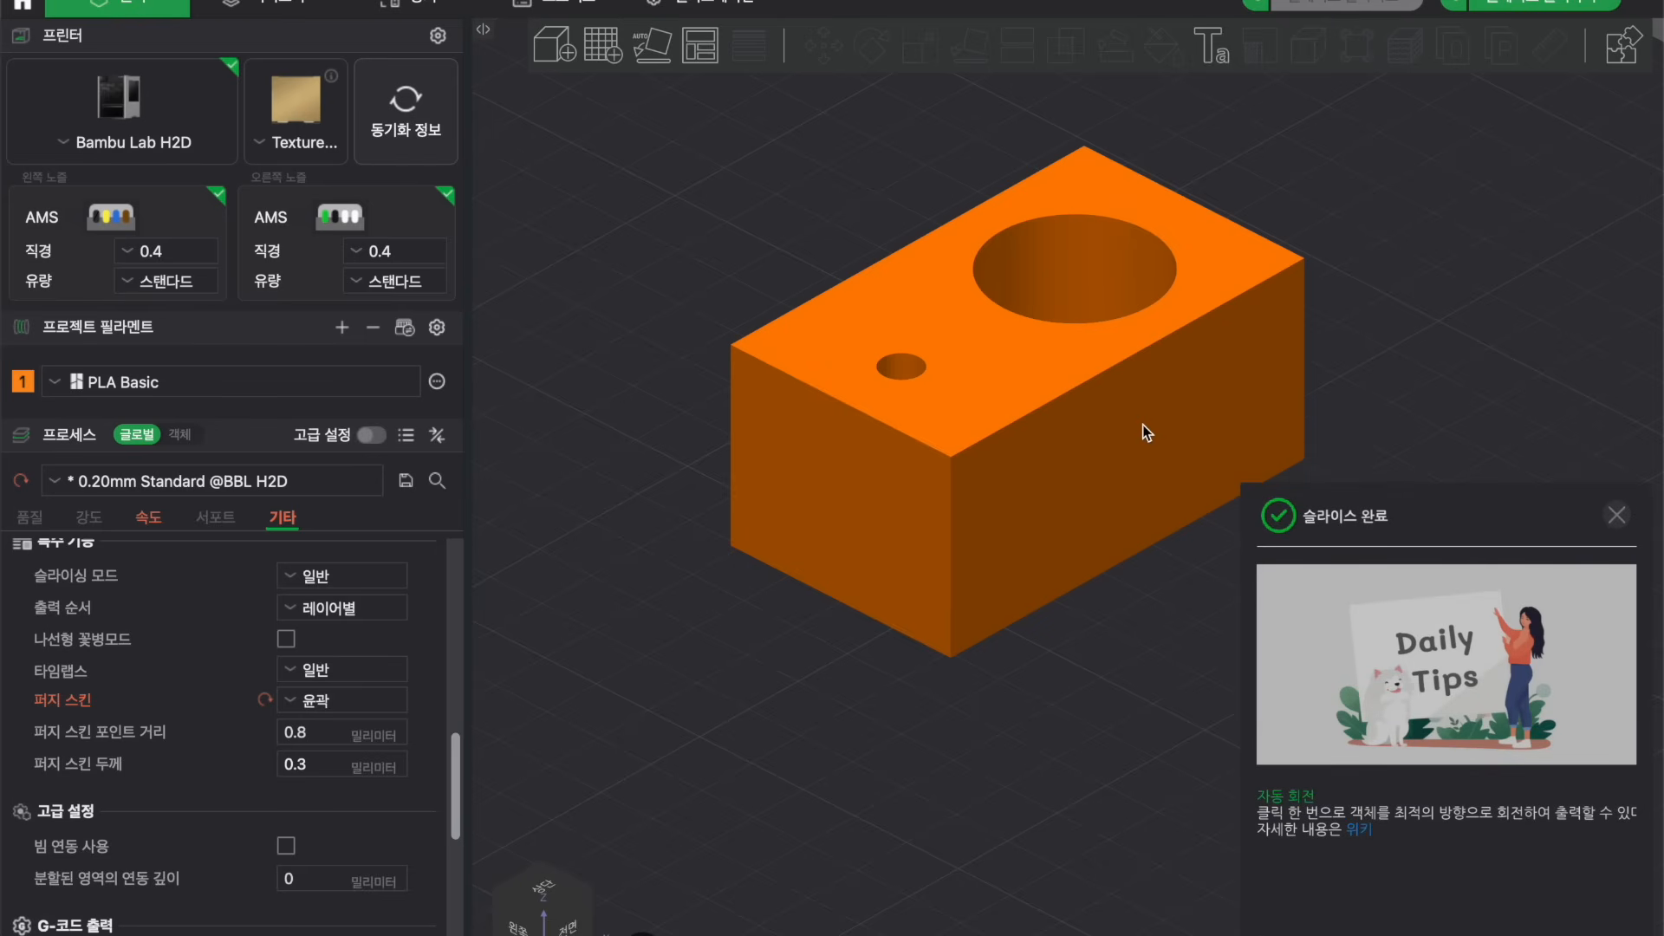
Stand the block upright on one of its end faces with the place-on-face tool.
left_click(1001, 406)
left_click(969, 46)
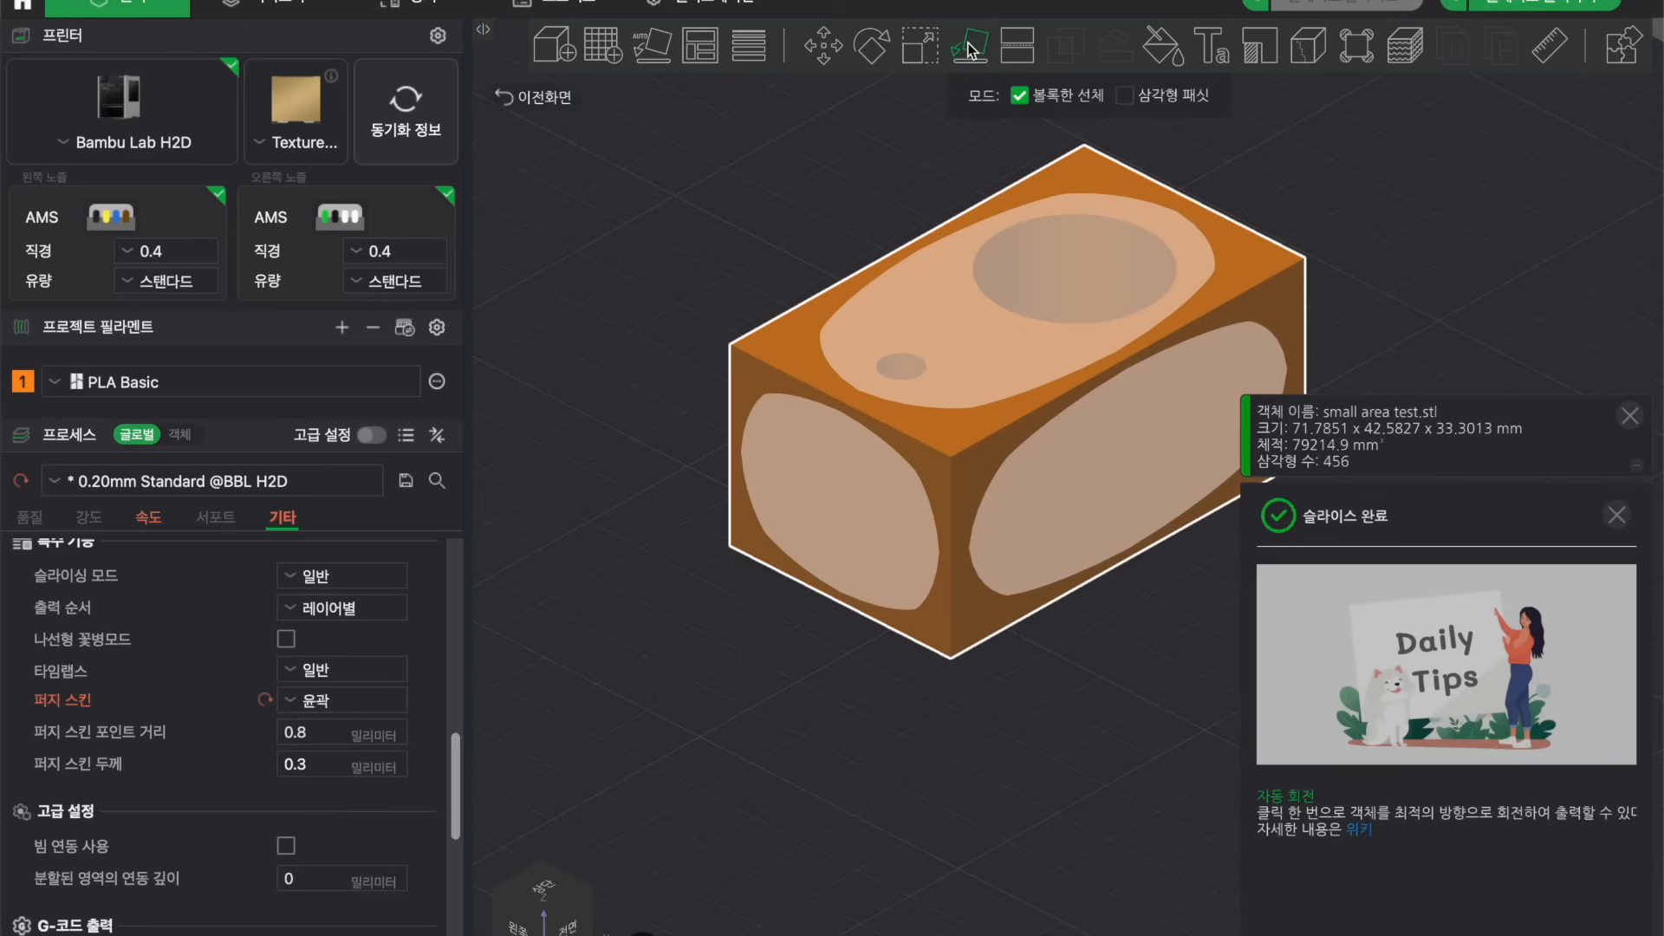
left_click(835, 507)
left_click(1259, 502)
right_click_drag(1353, 432, 1317, 595)
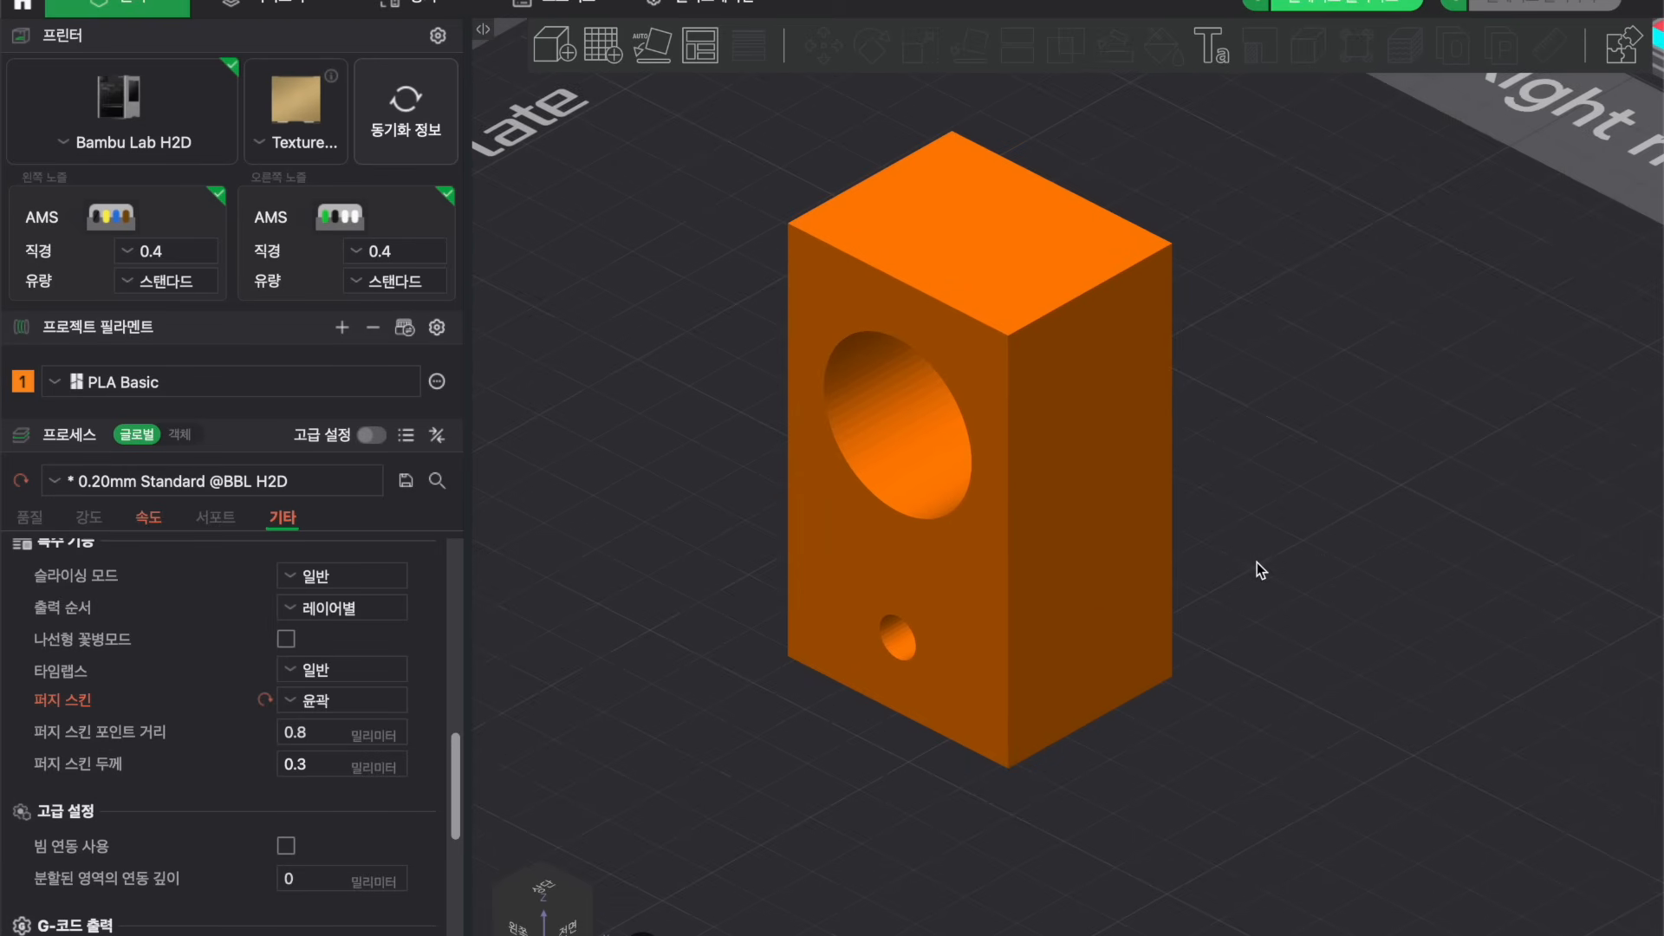
mouse_move(1257, 562)
left_mouse_down()
mouse_move(1286, 556)
mouse_move(1256, 564)
left_mouse_up()
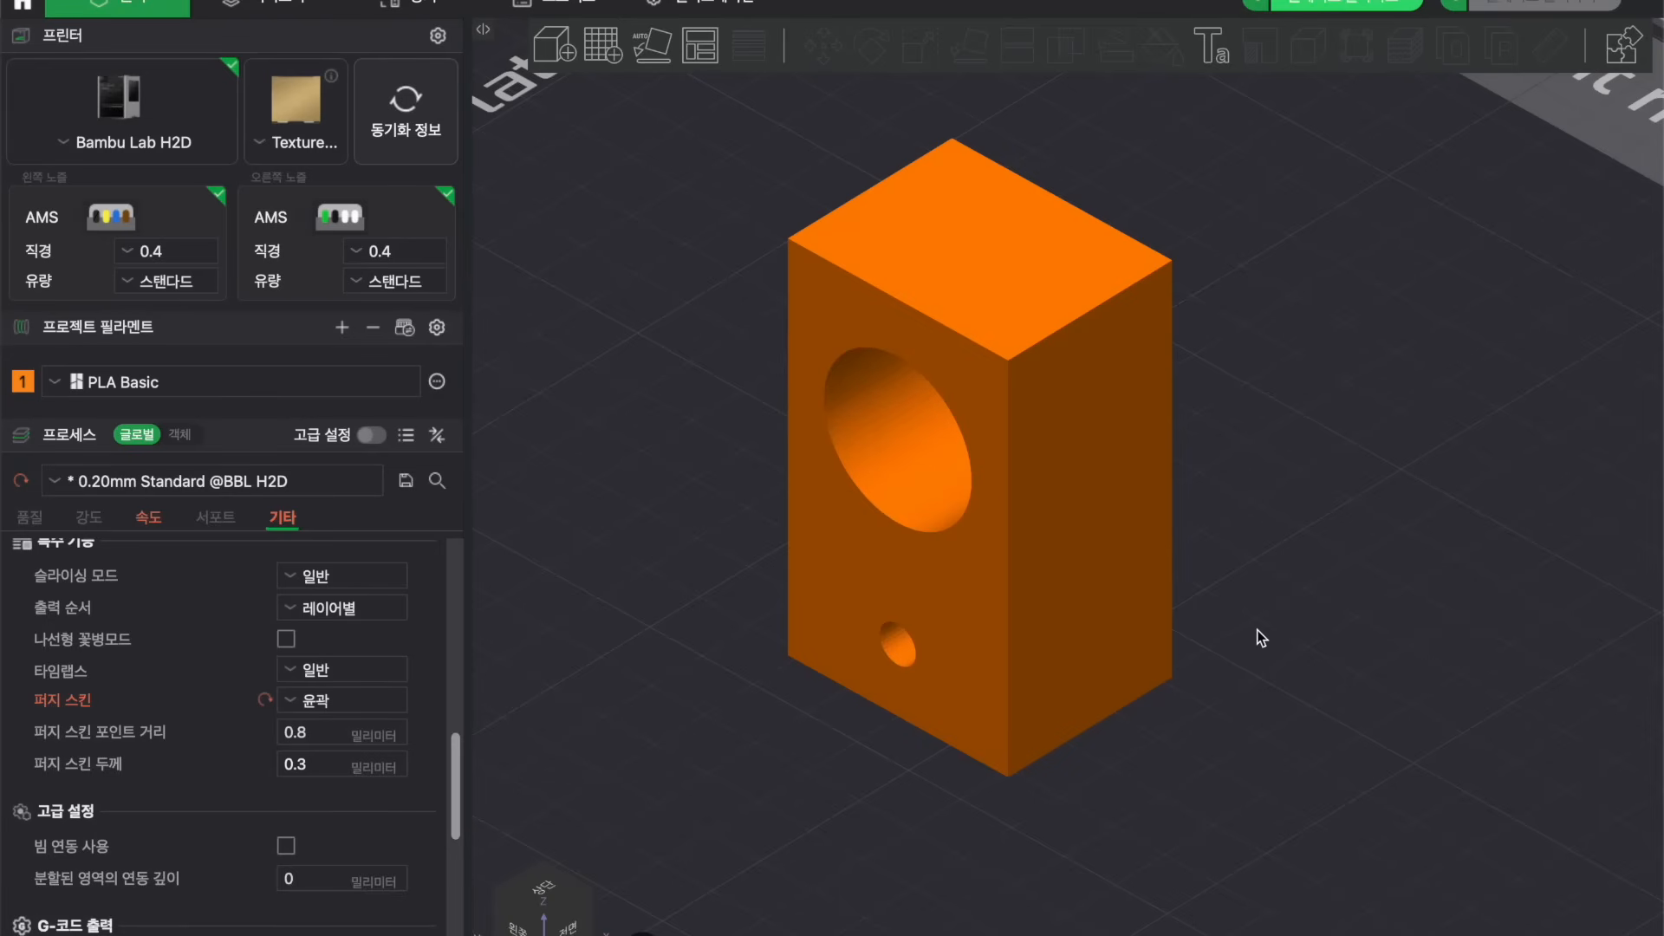
Slice the upright block and inspect its fuzzy-skin walls in the preview.
left_click(293, 6)
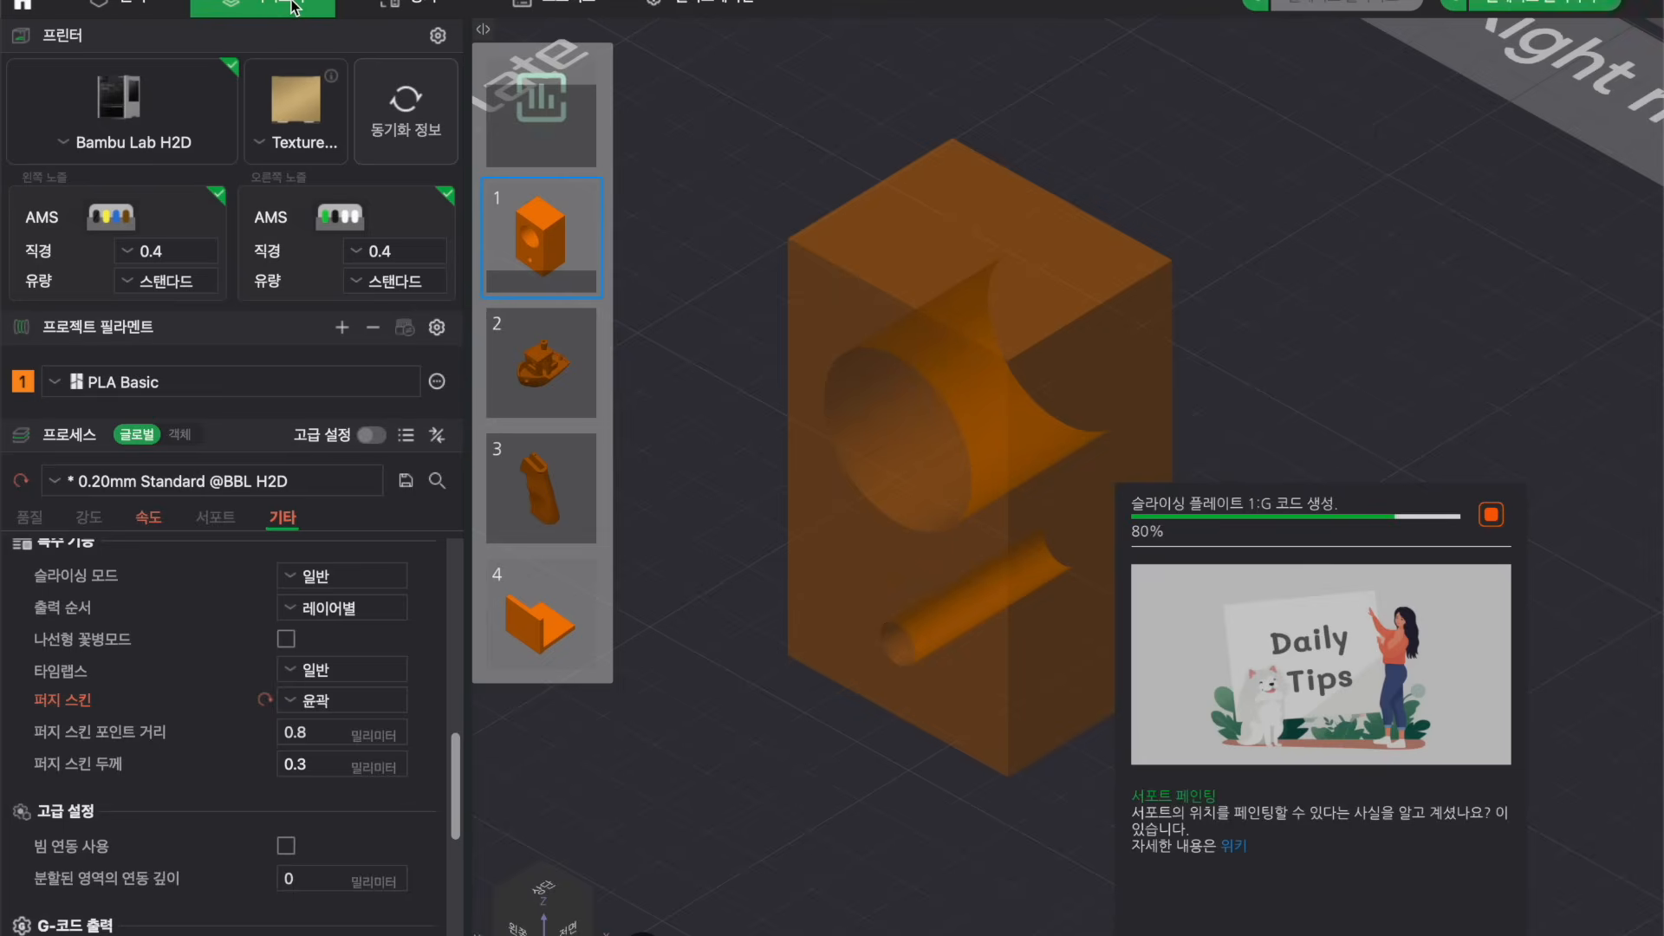
left_click(1500, 33)
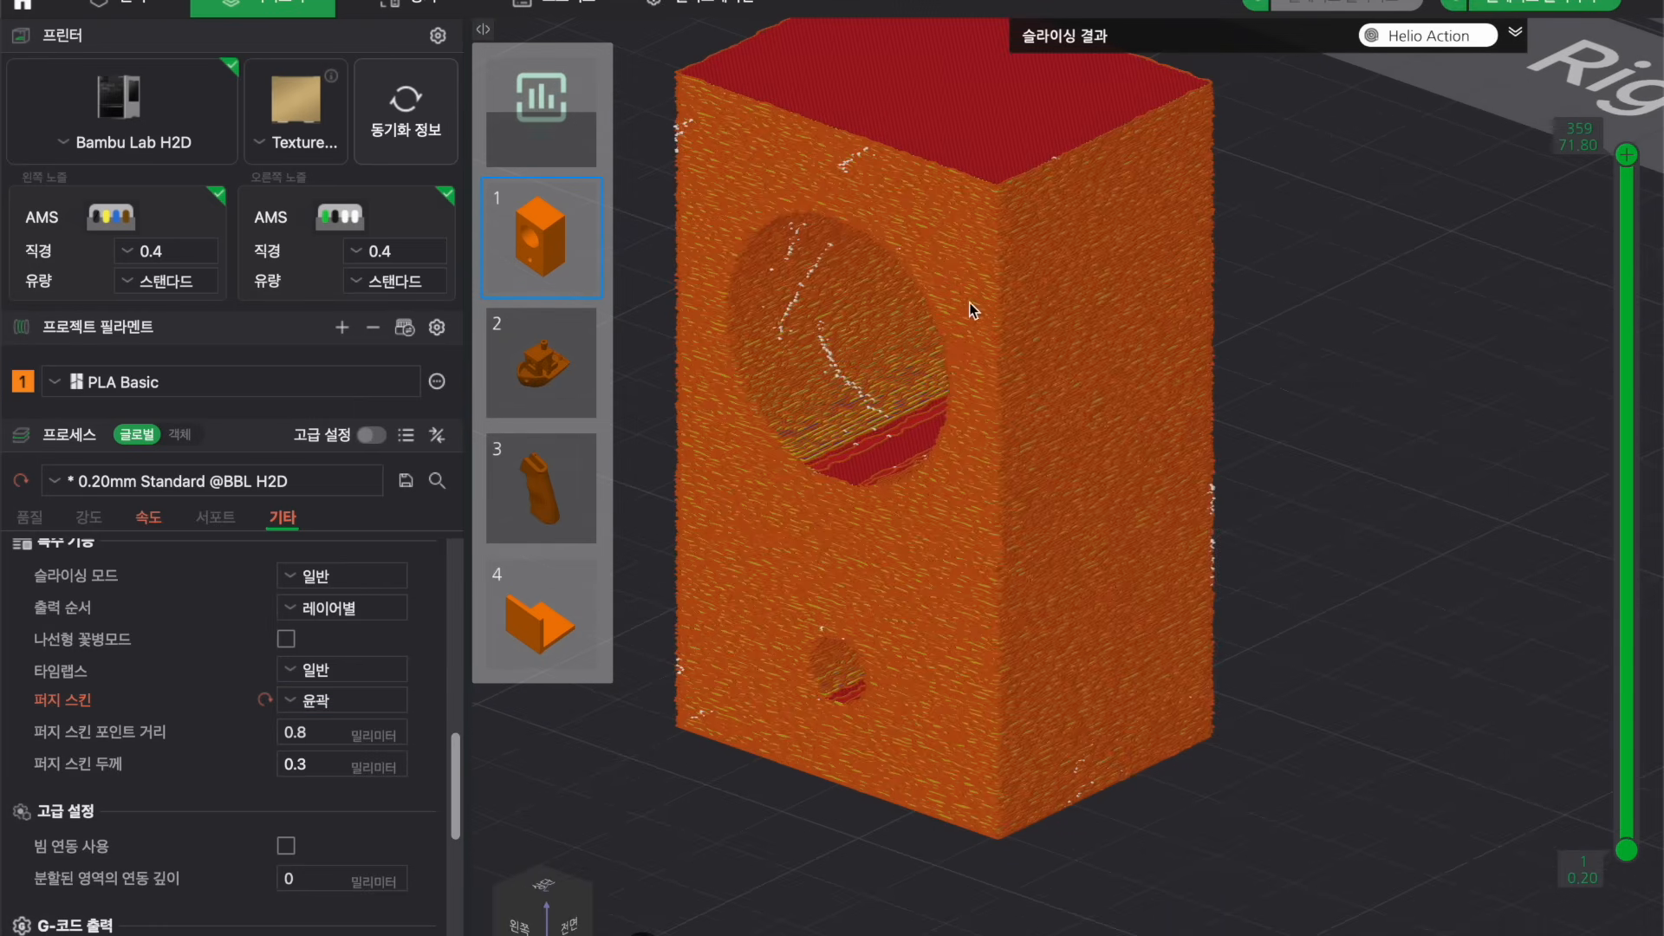
left_click_drag(1096, 506, 1262, 480)
right_click_drag(1262, 479, 1302, 479)
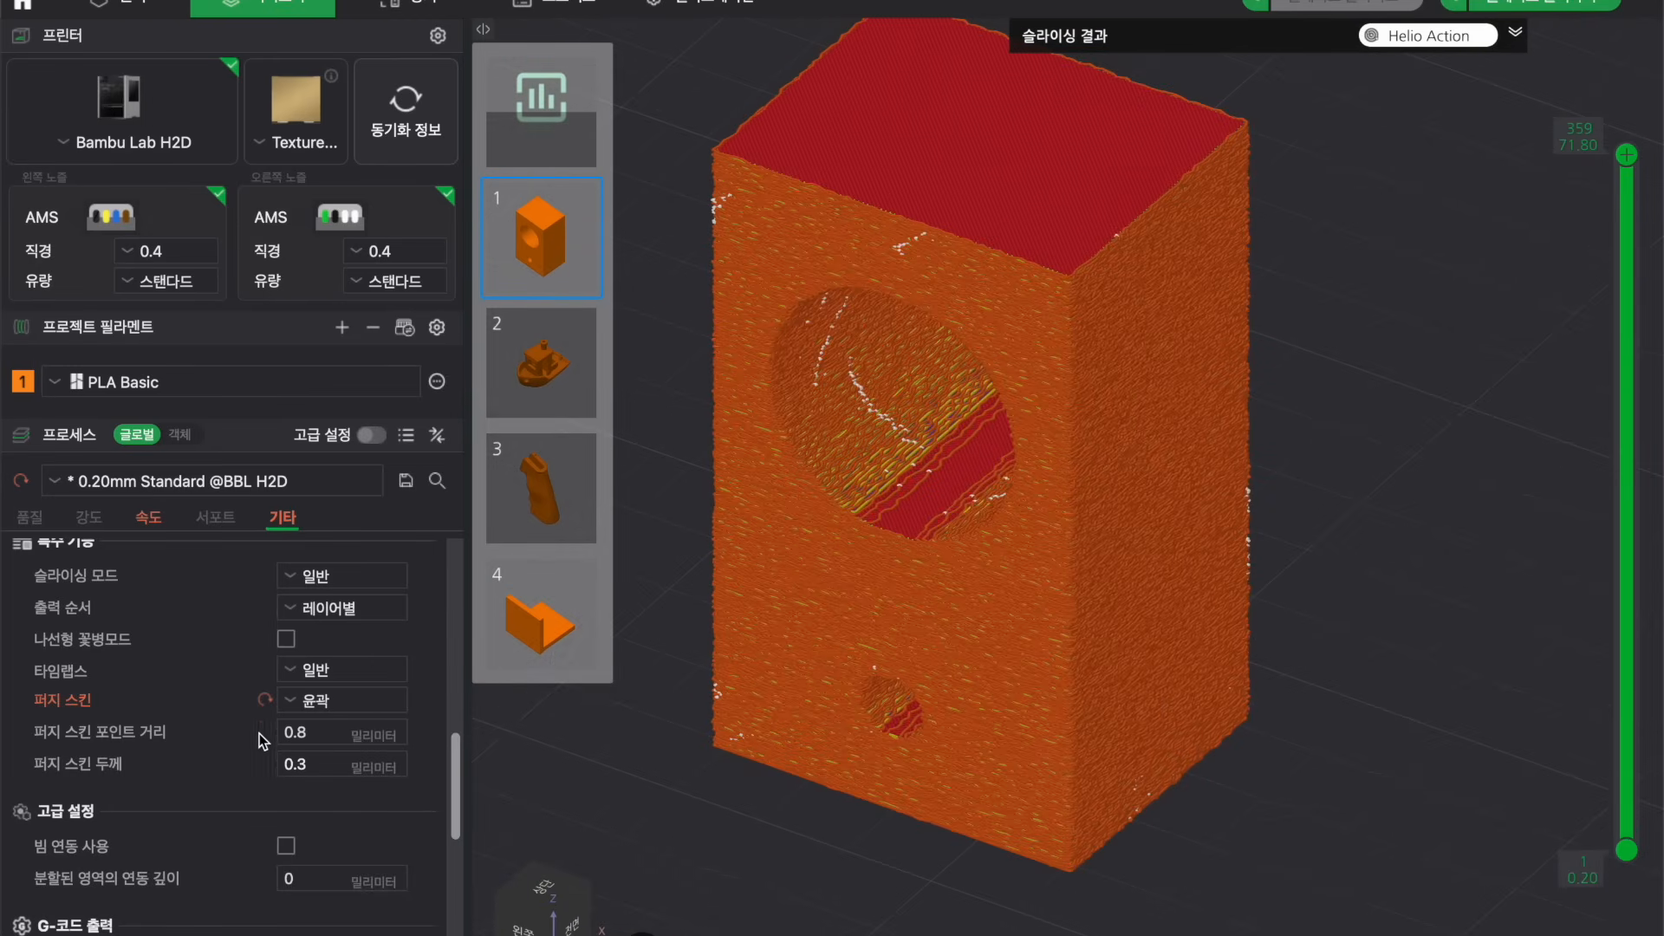
Reset the fuzzy skin setting to its default and switch to plate 3.
left_click(265, 704)
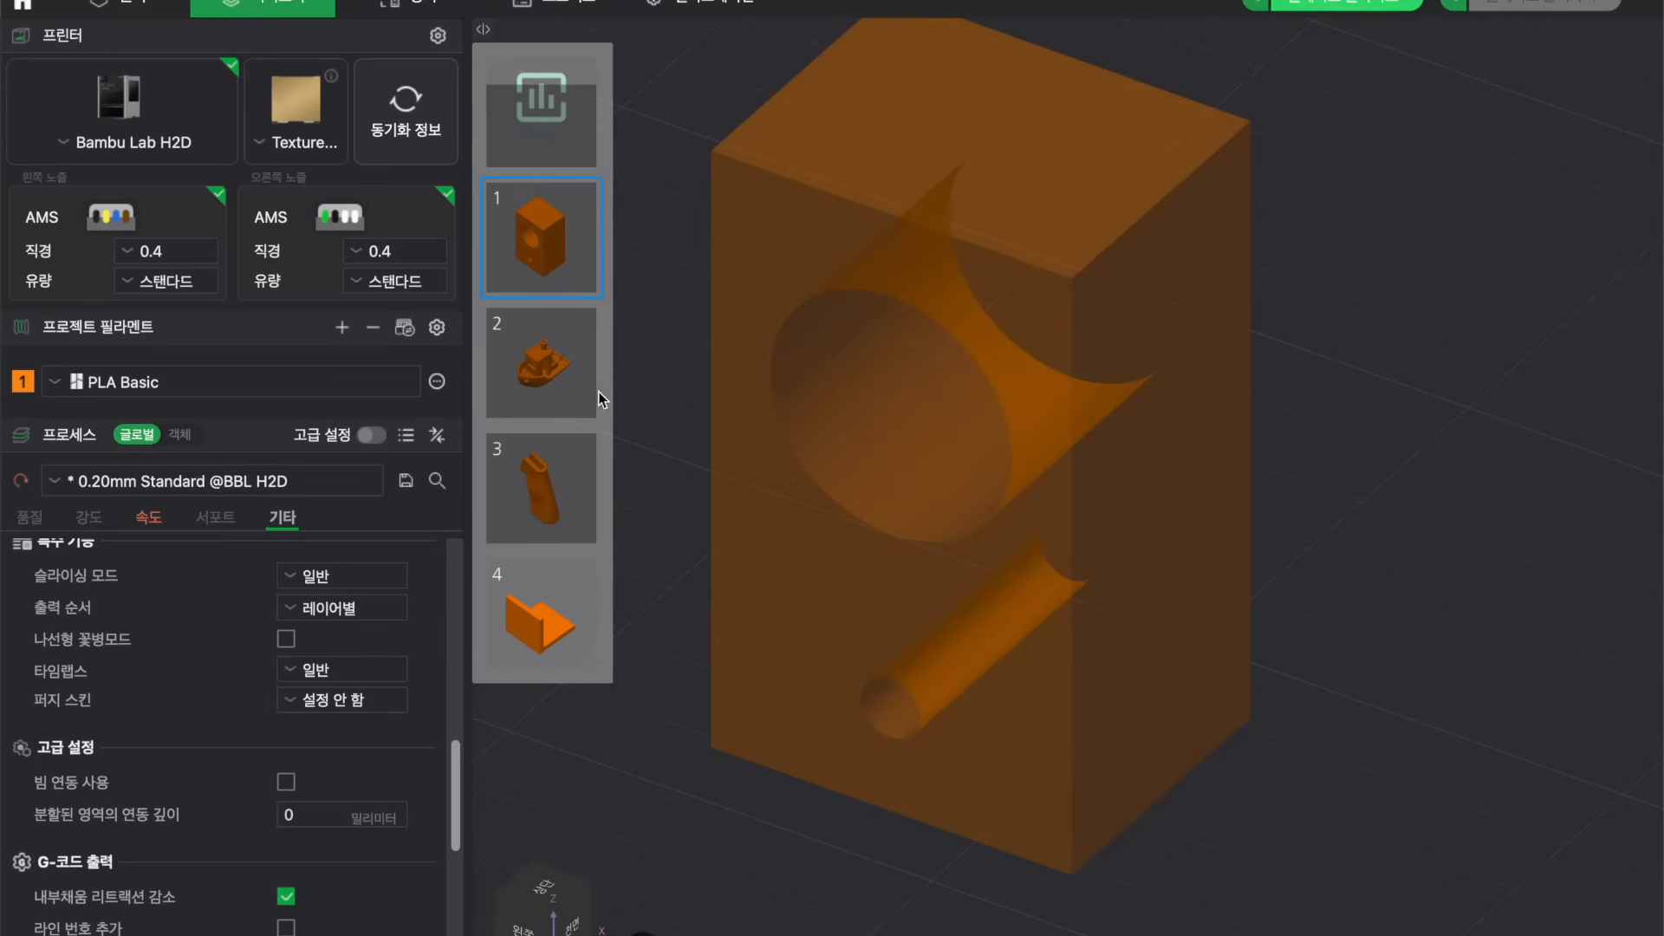
left_click(565, 499)
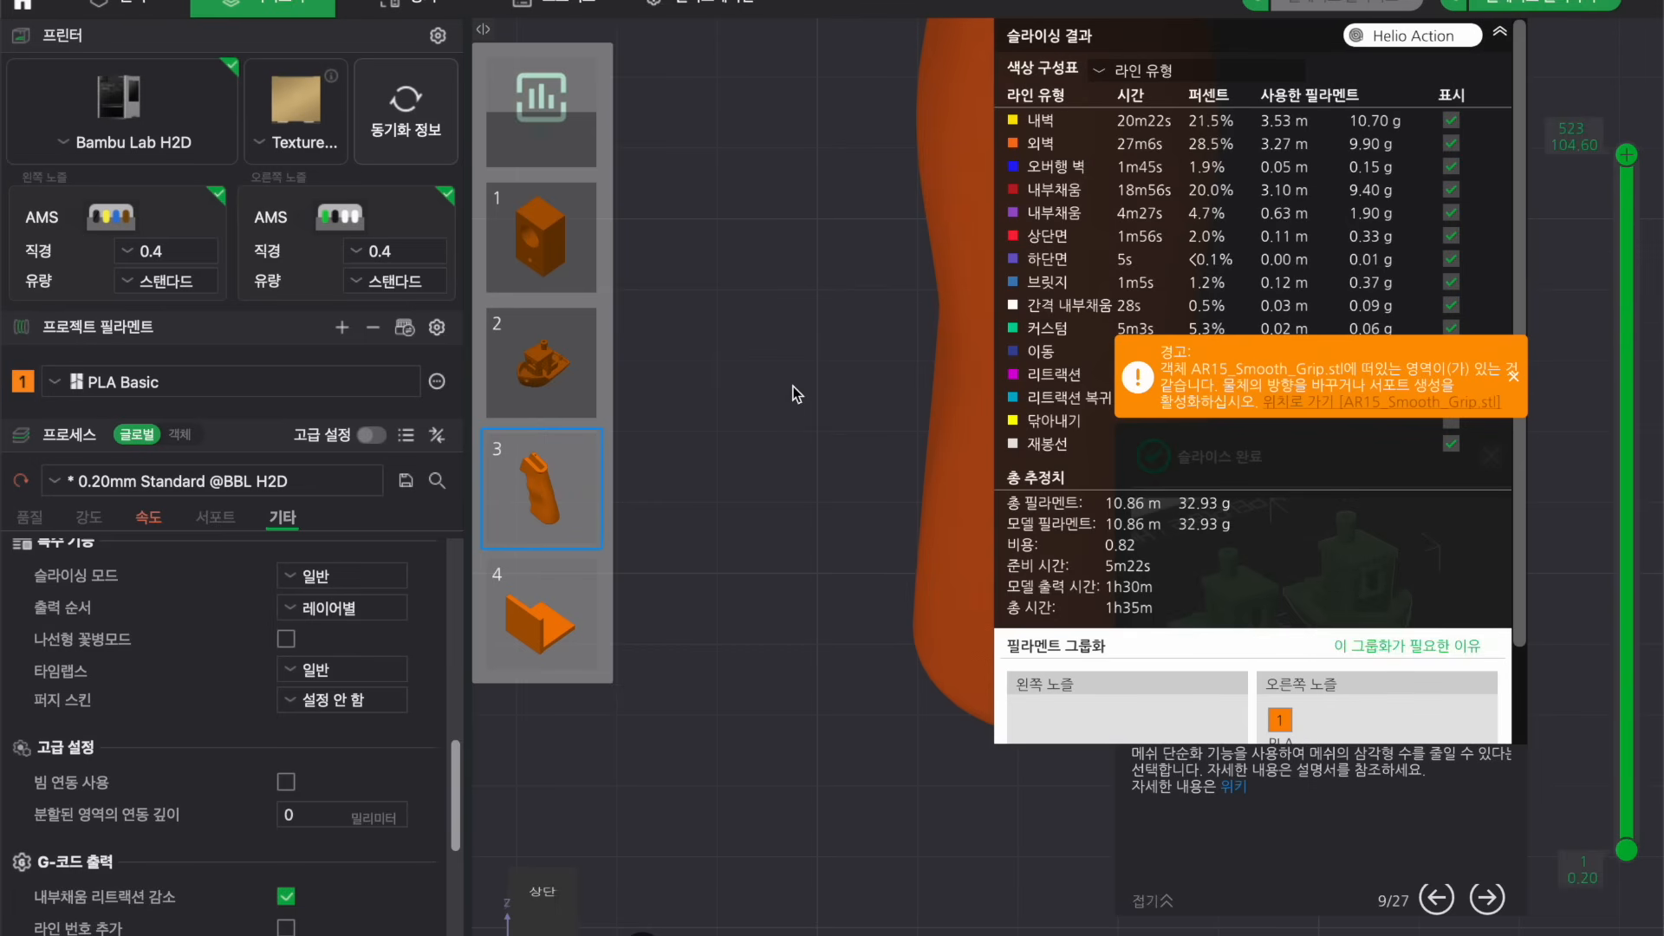
Inspect the sliced grip on plate 3 up close, collapsing the results panel and closing the popup.
left_click_drag(807, 353, 1063, 421)
left_click(1499, 33)
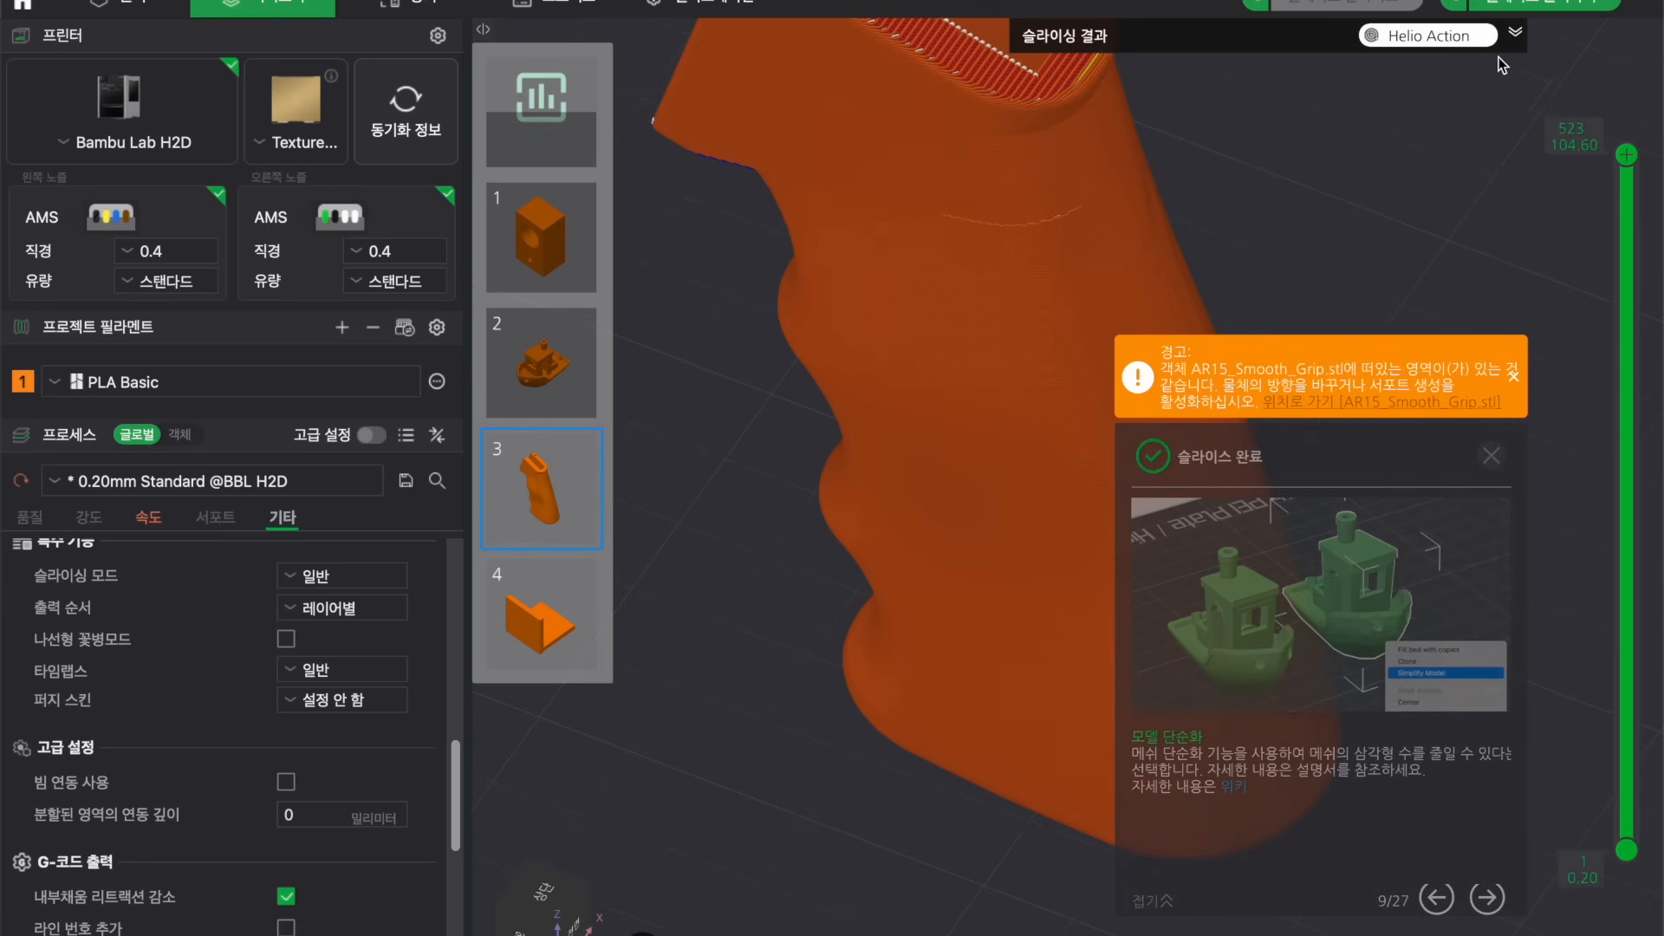
left_click(1492, 455)
left_click_drag(1496, 460, 1417, 418)
right_click_drag(1417, 417, 1390, 690)
scroll(1412, 736, "down", 5)
scroll(1390, 690, "up", 3)
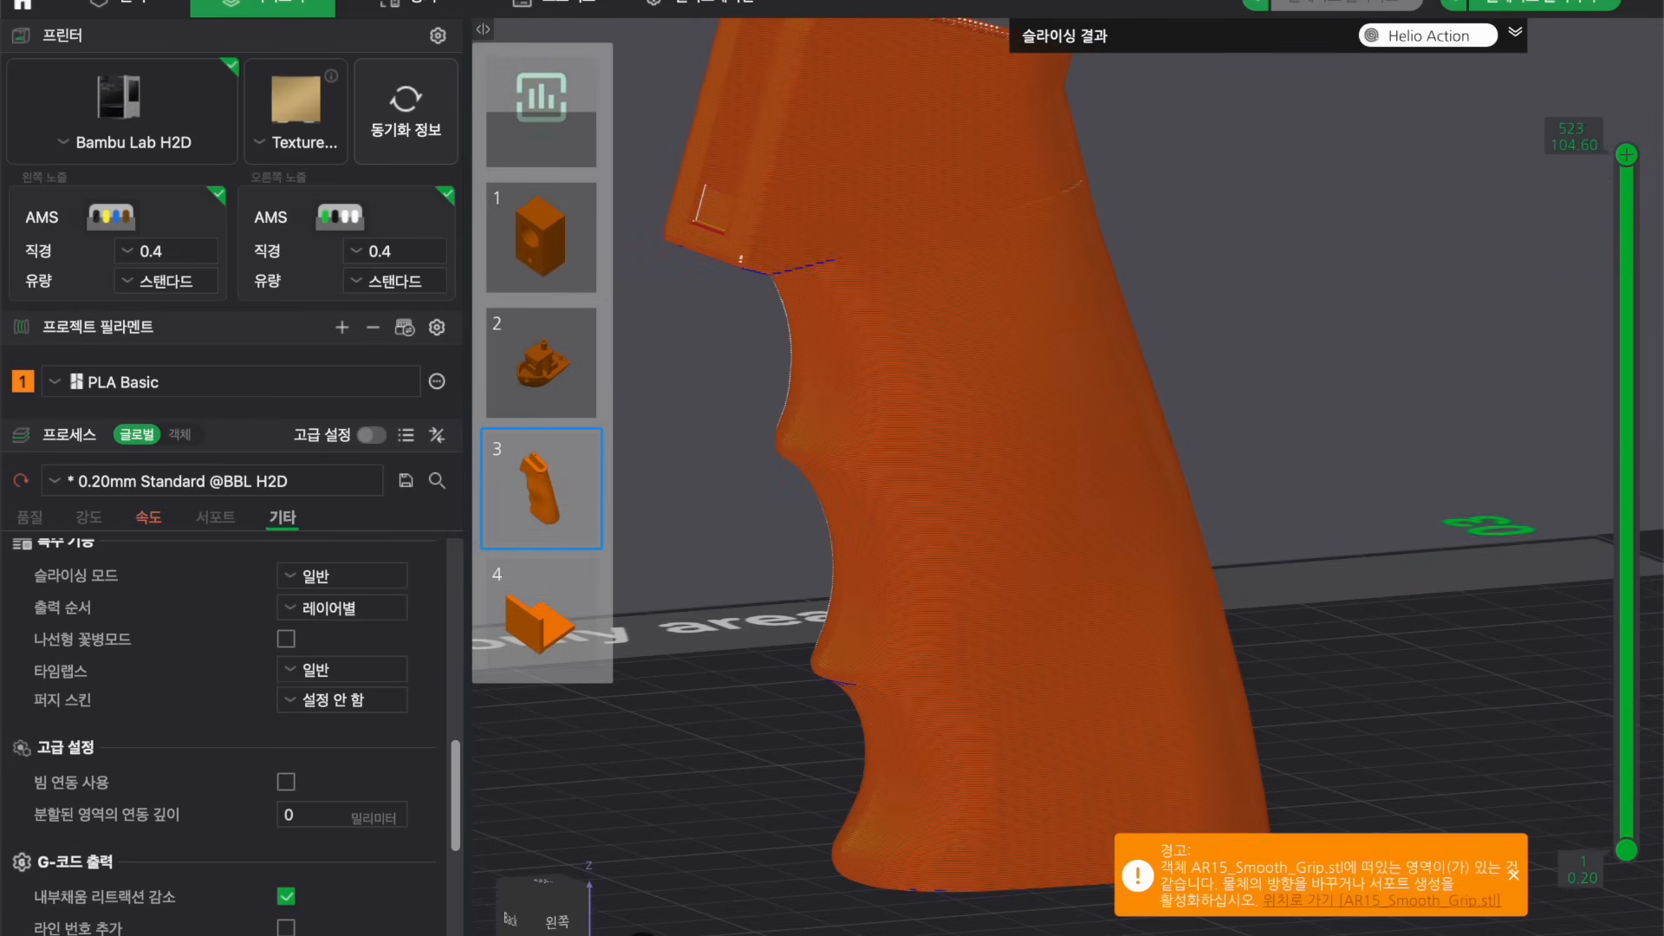
Select the grip in the Prepare view and open the fuzzy skin painting tool.
left_click(111, 7)
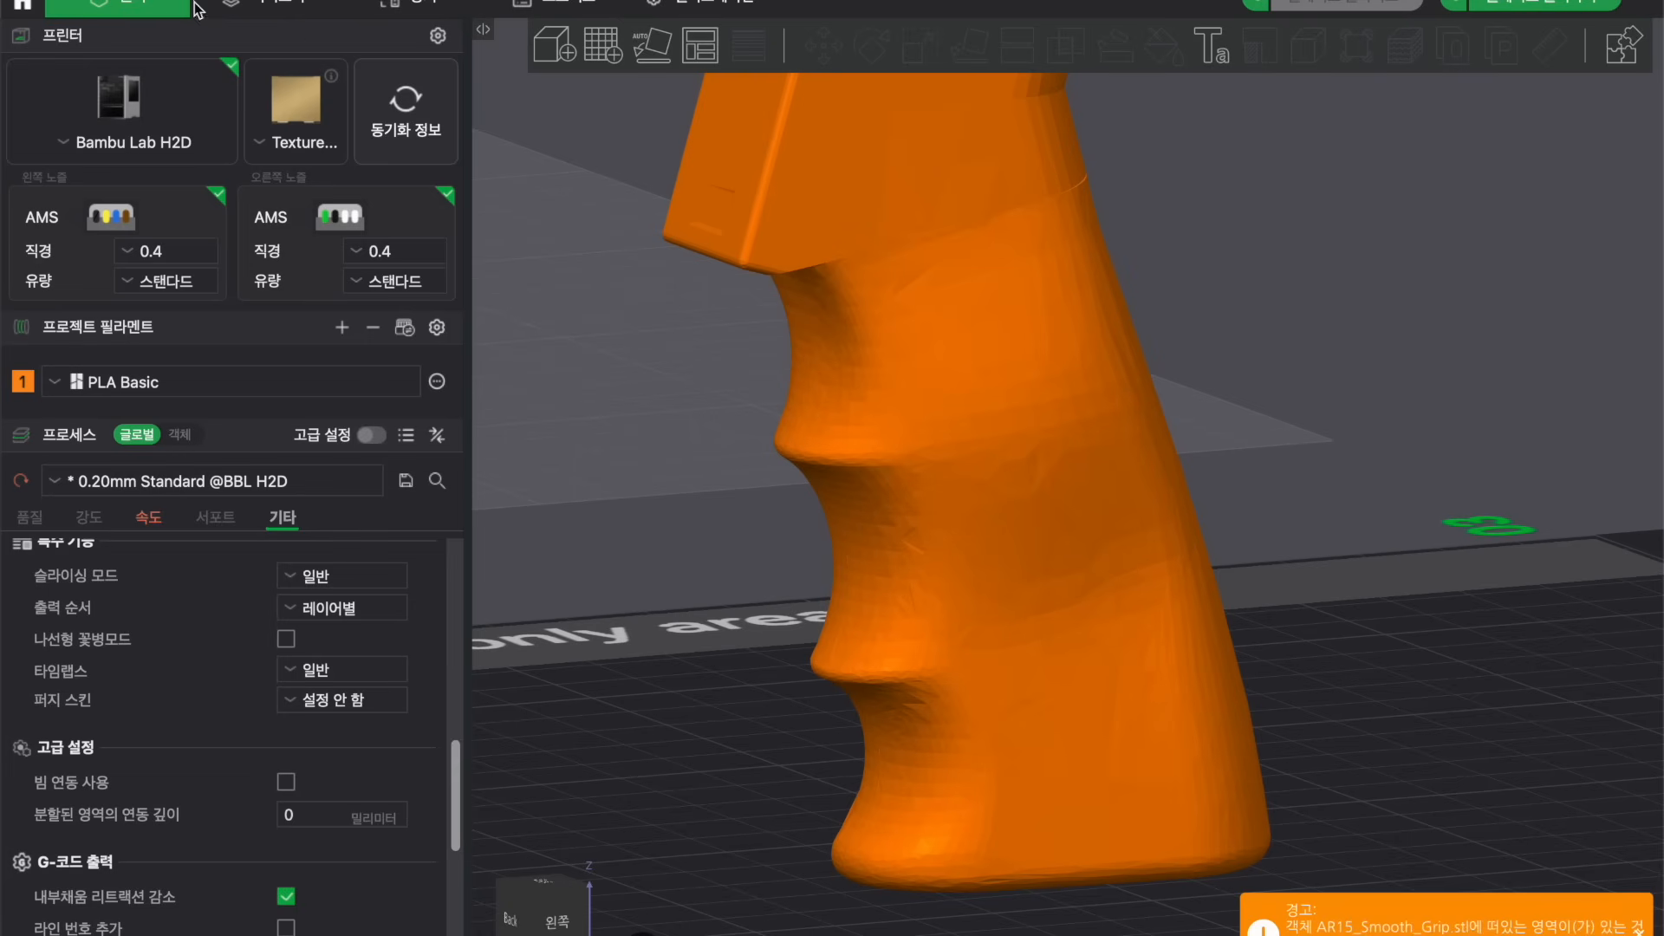
left_click(1015, 362)
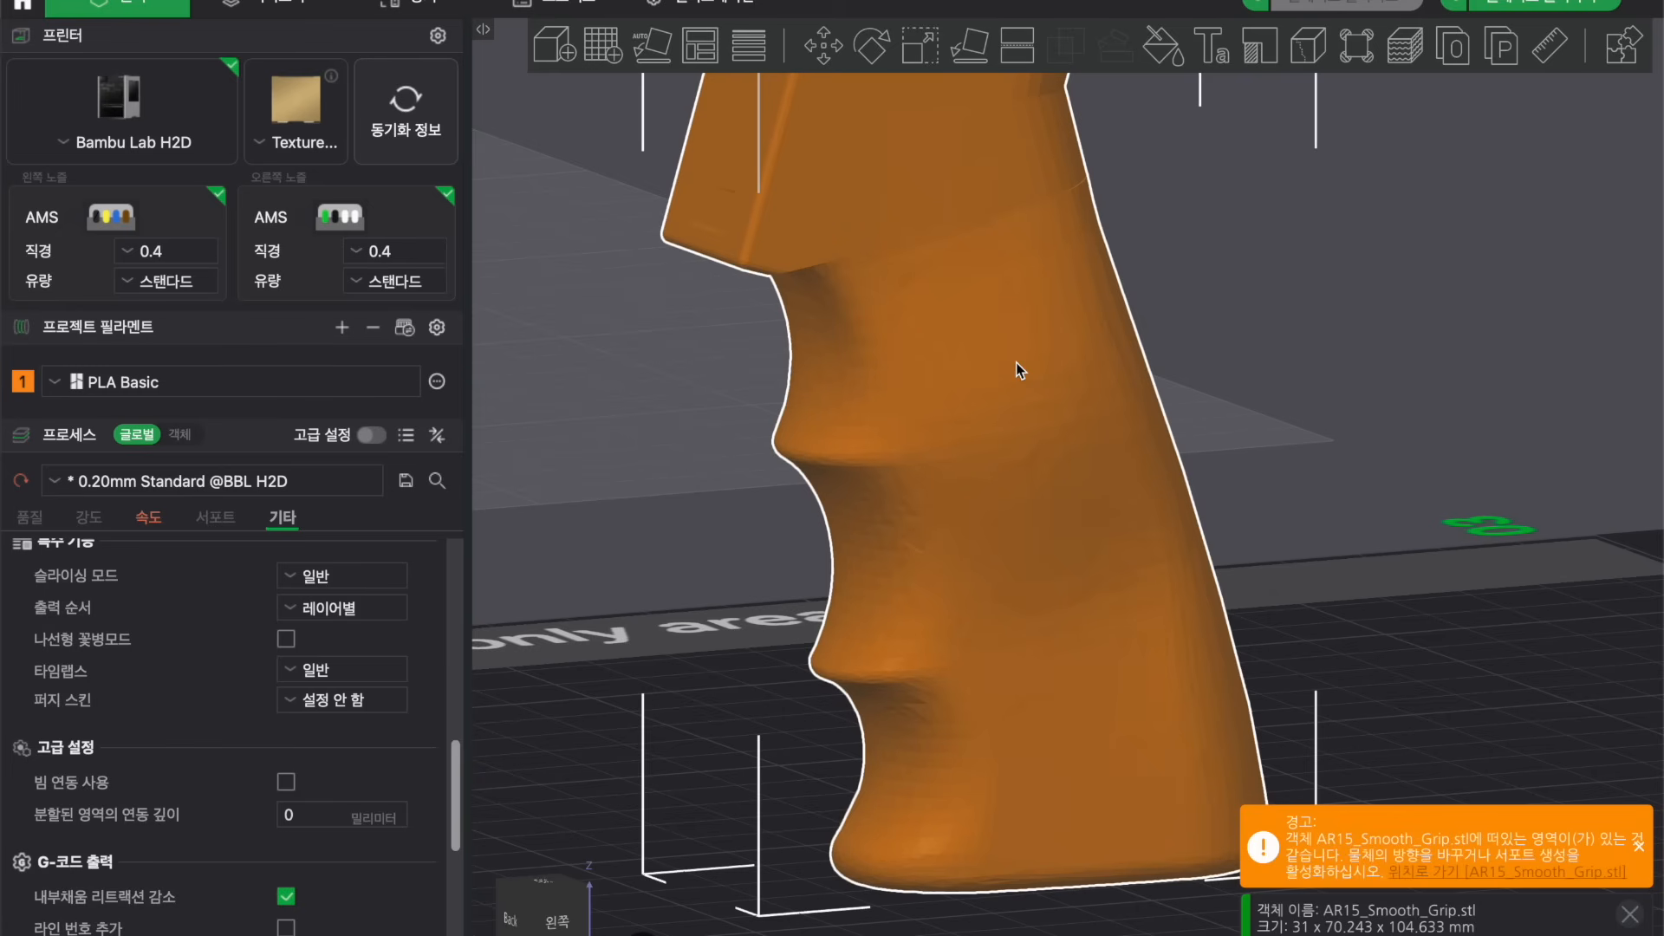
scroll(1016, 364, "down", 5)
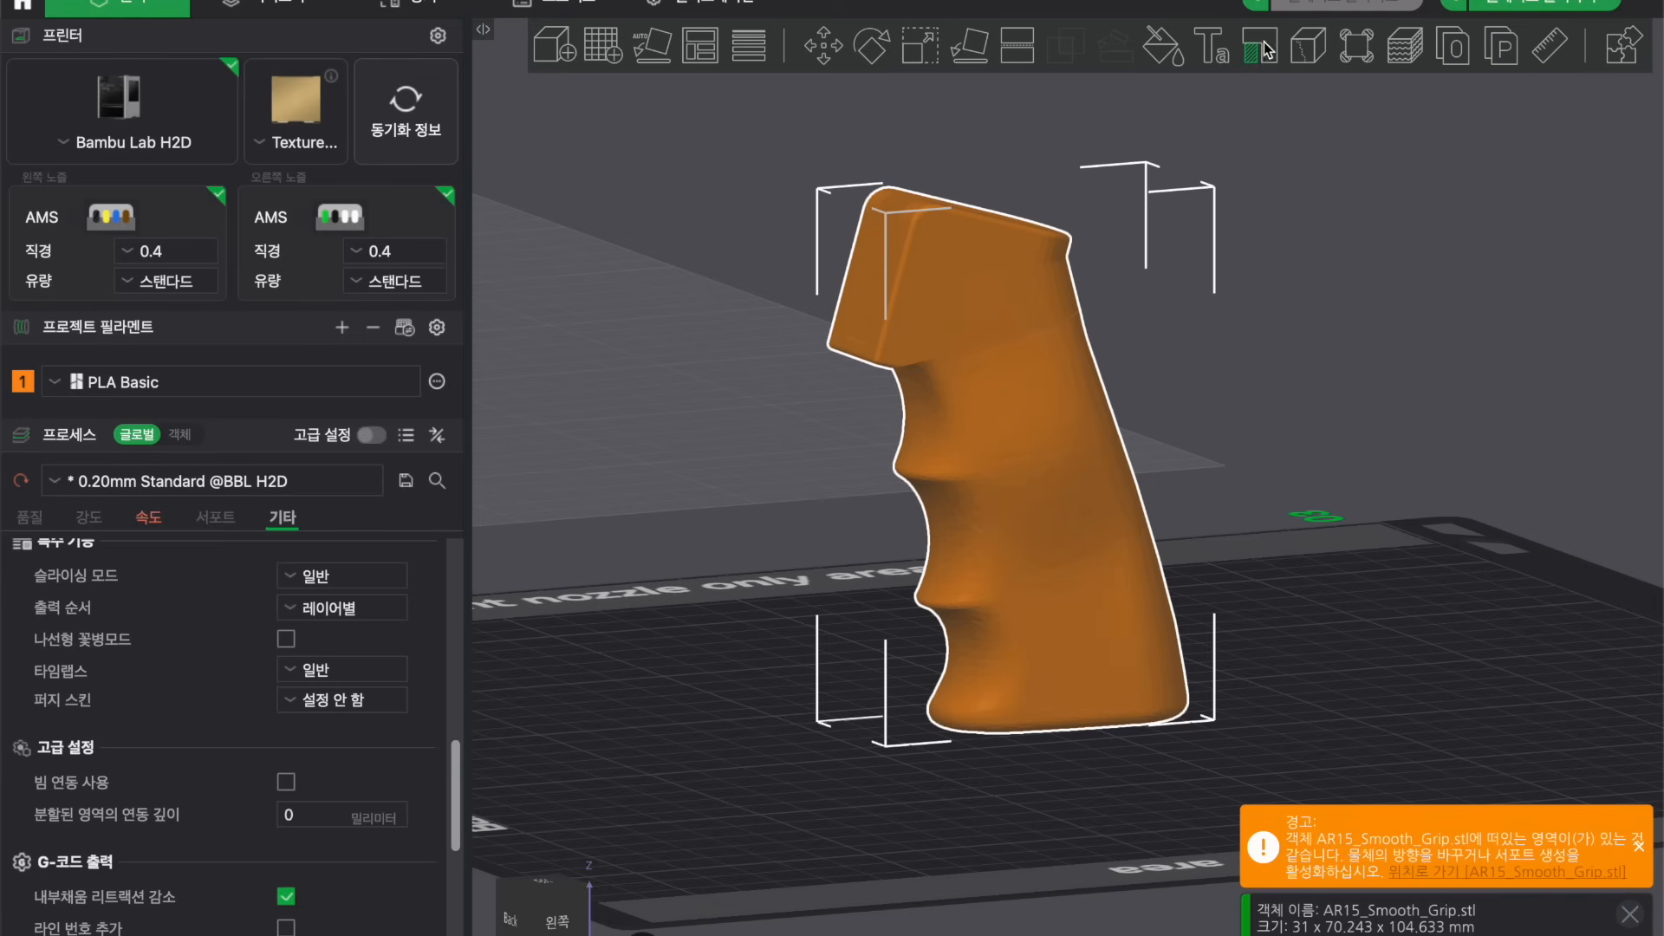
left_click(1403, 55)
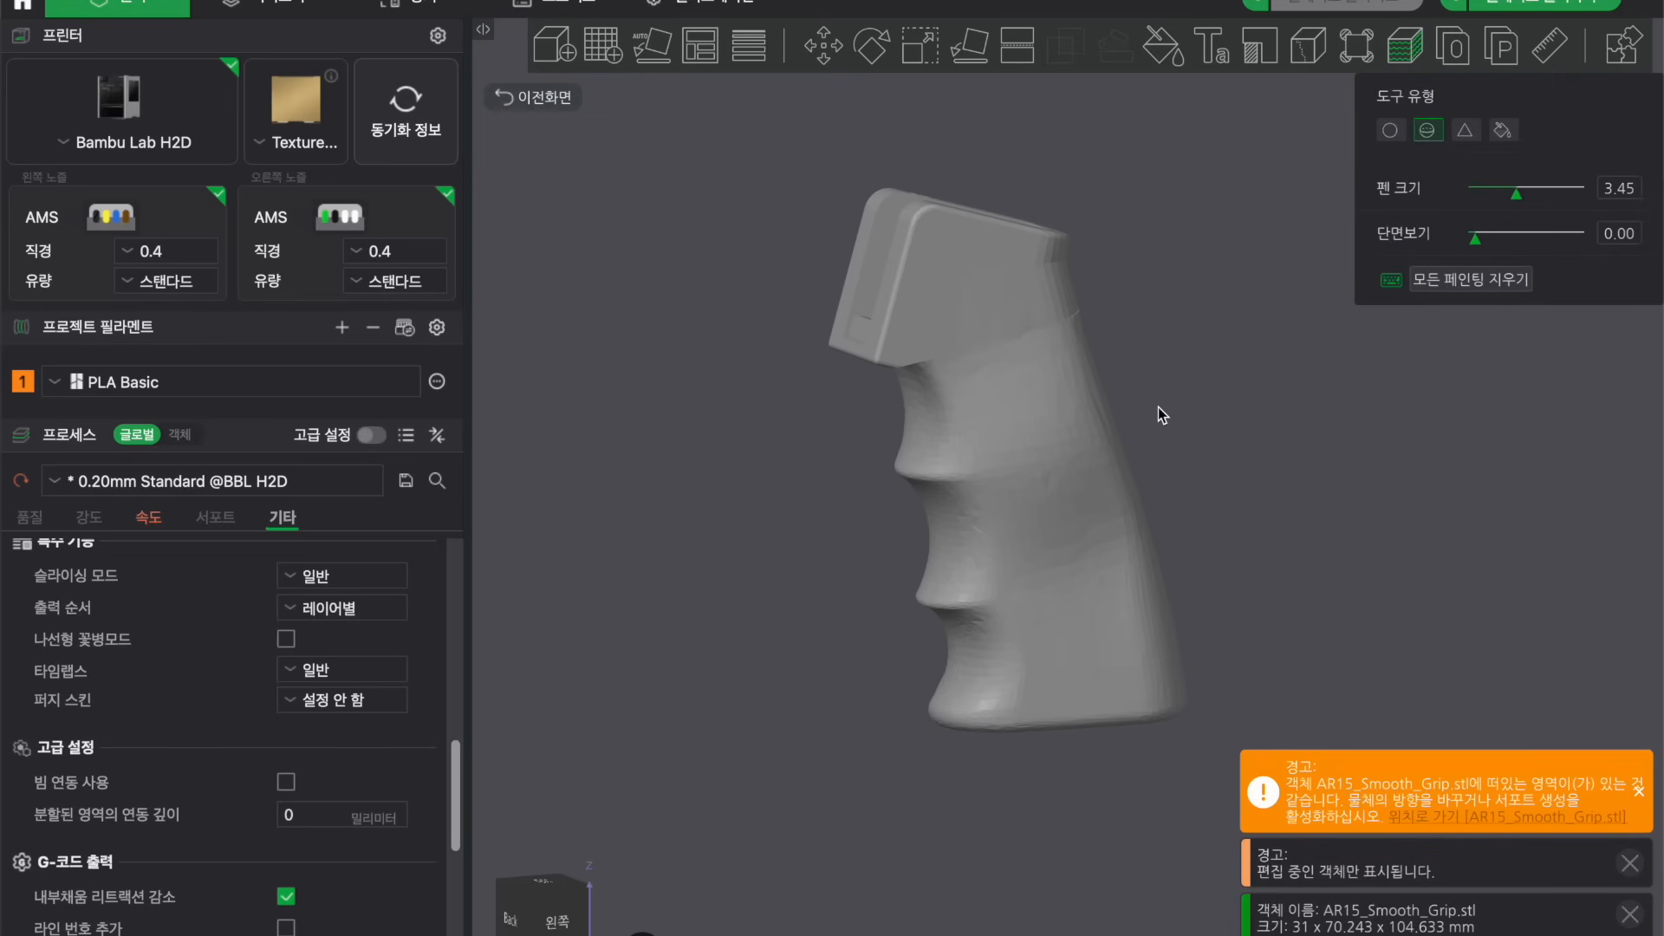
middle_click_drag(1159, 402, 1156, 310)
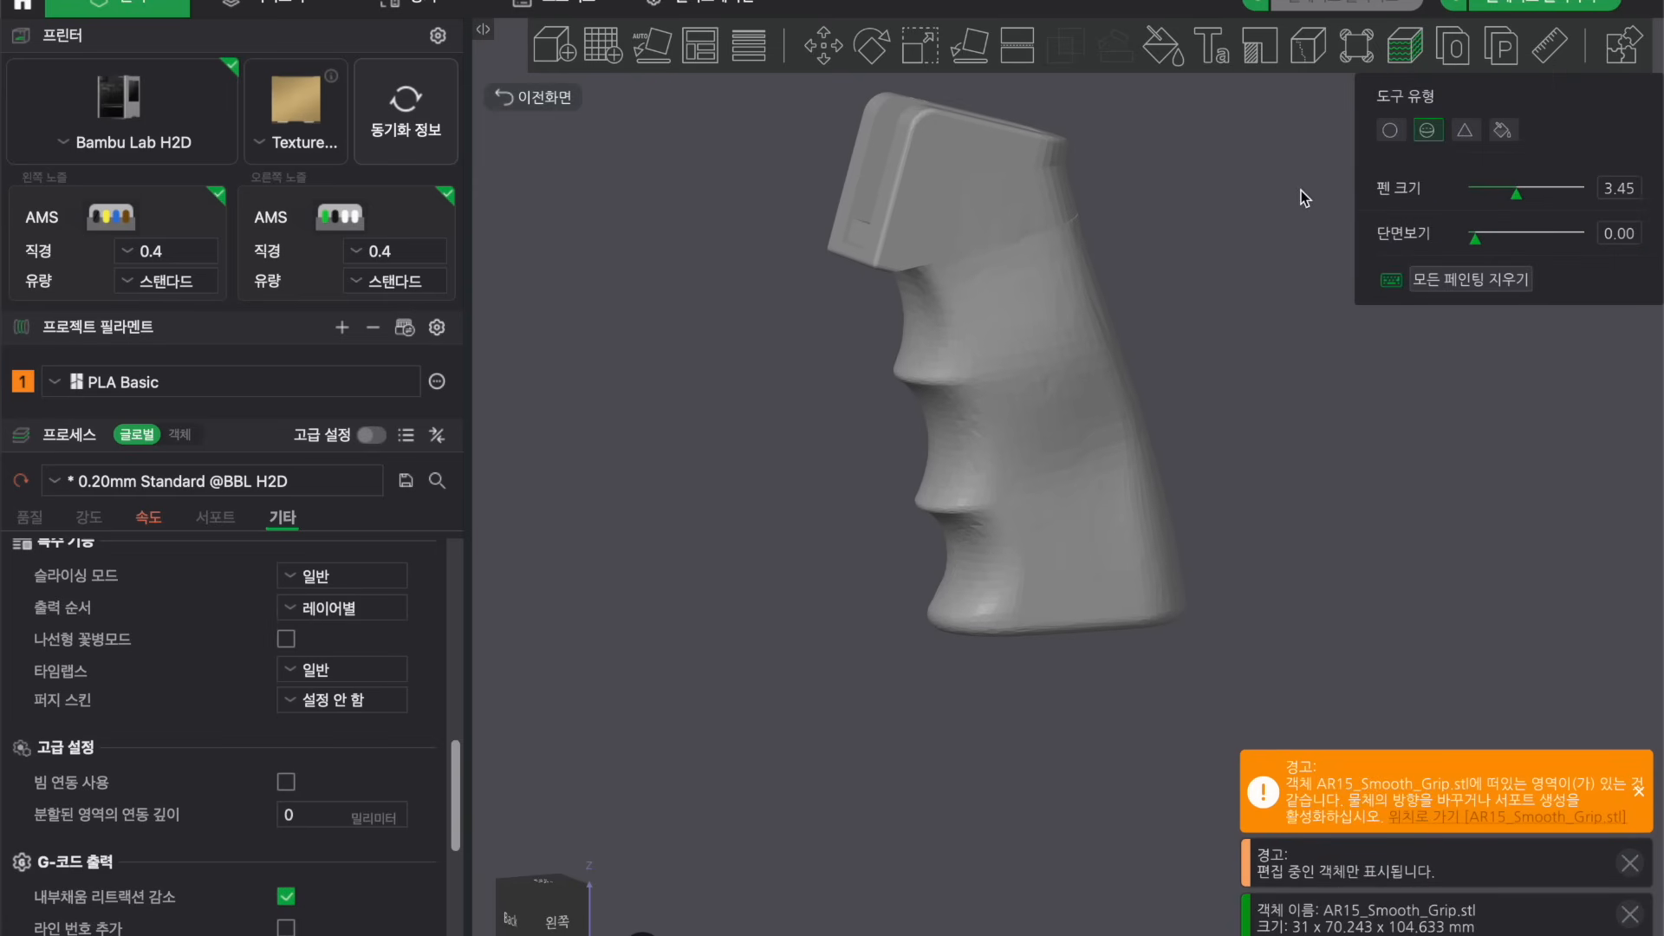
Review the circle, sphere, triangle and fill painting tool types.
left_click(1390, 131)
left_click(1421, 132)
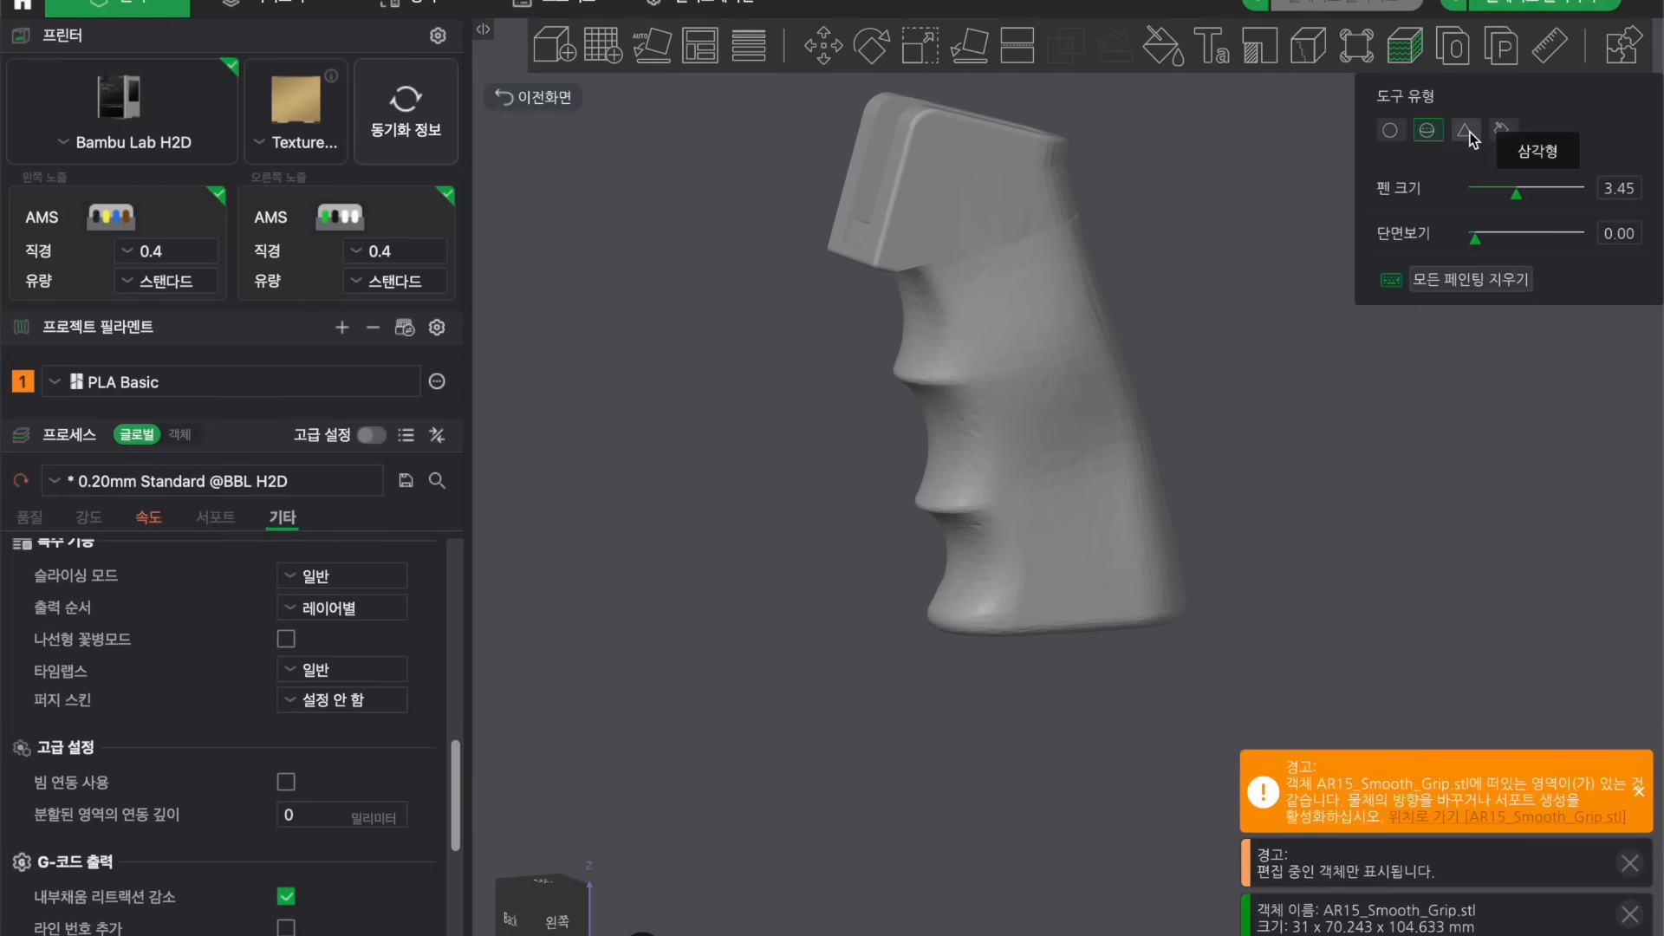
left_click(1467, 132)
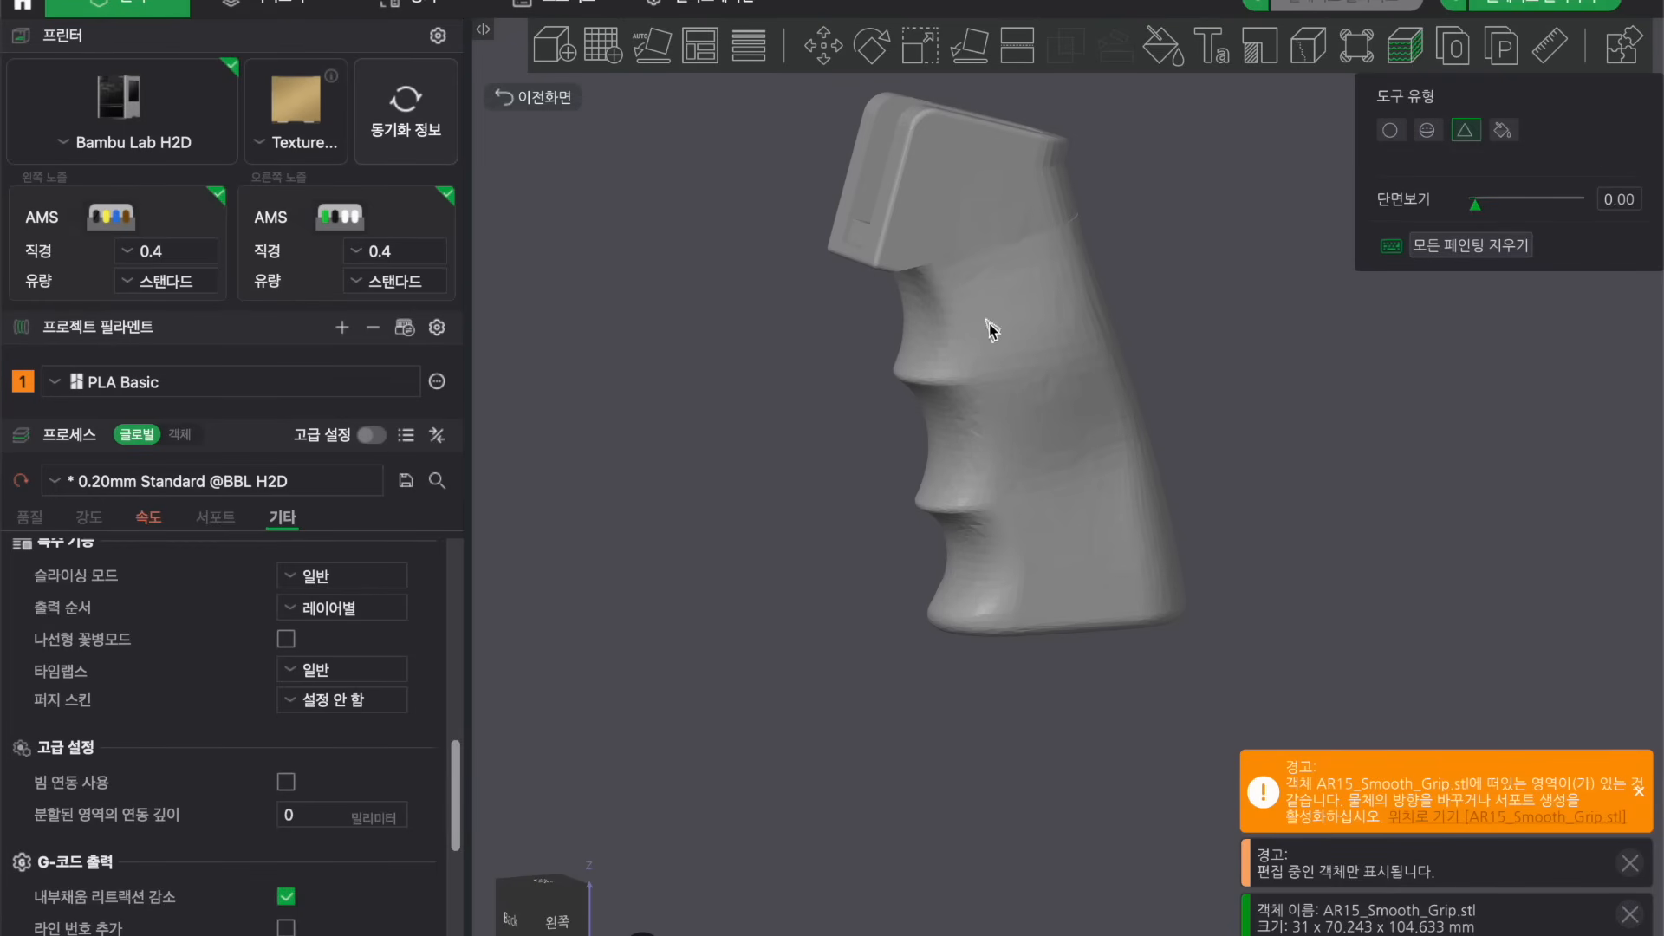
left_click(1504, 132)
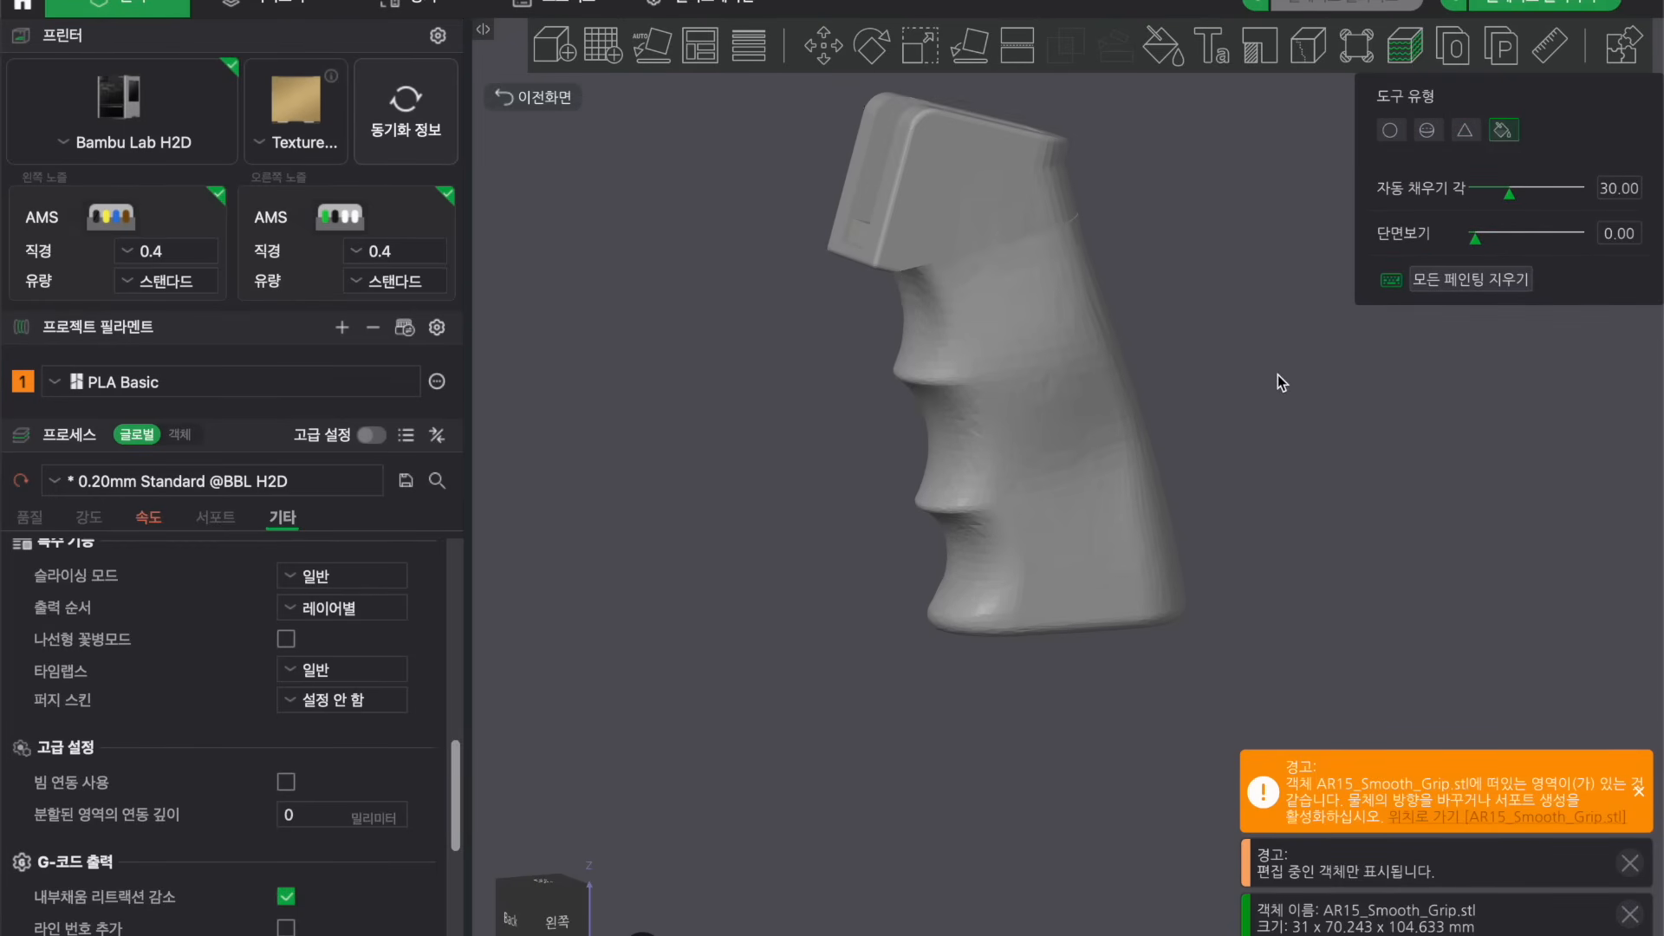
left_click_drag(1279, 374, 1241, 363)
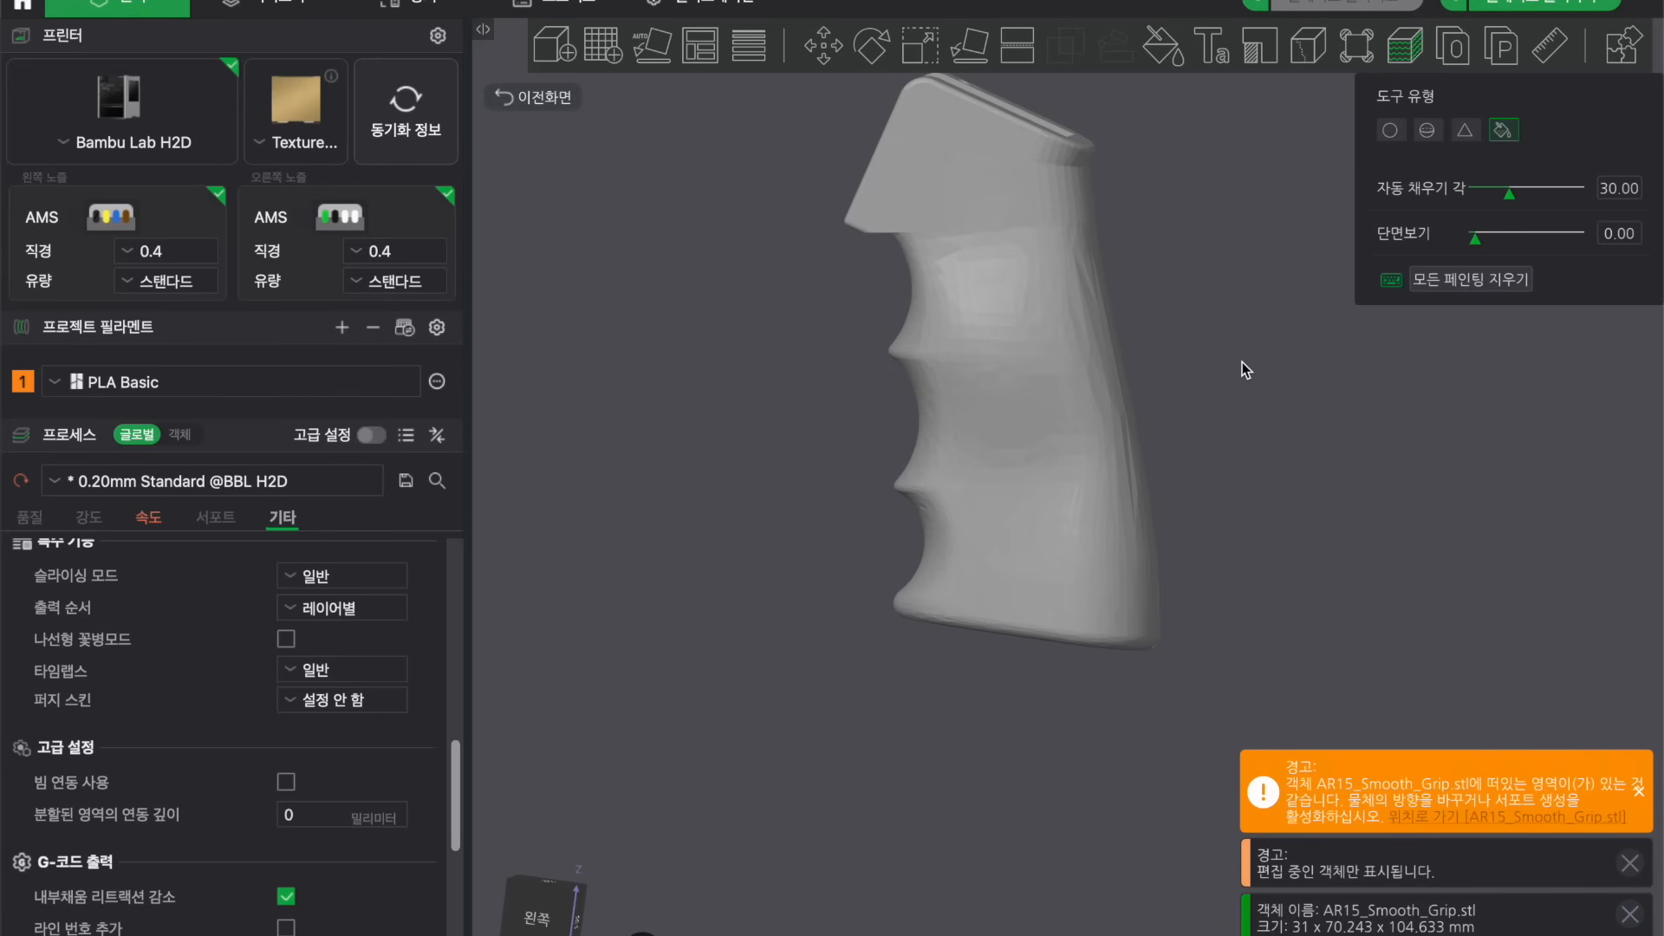
Paint fuzzy skin onto the grip's finger-groove side with the sphere brush at pen size 8.
left_click(1428, 132)
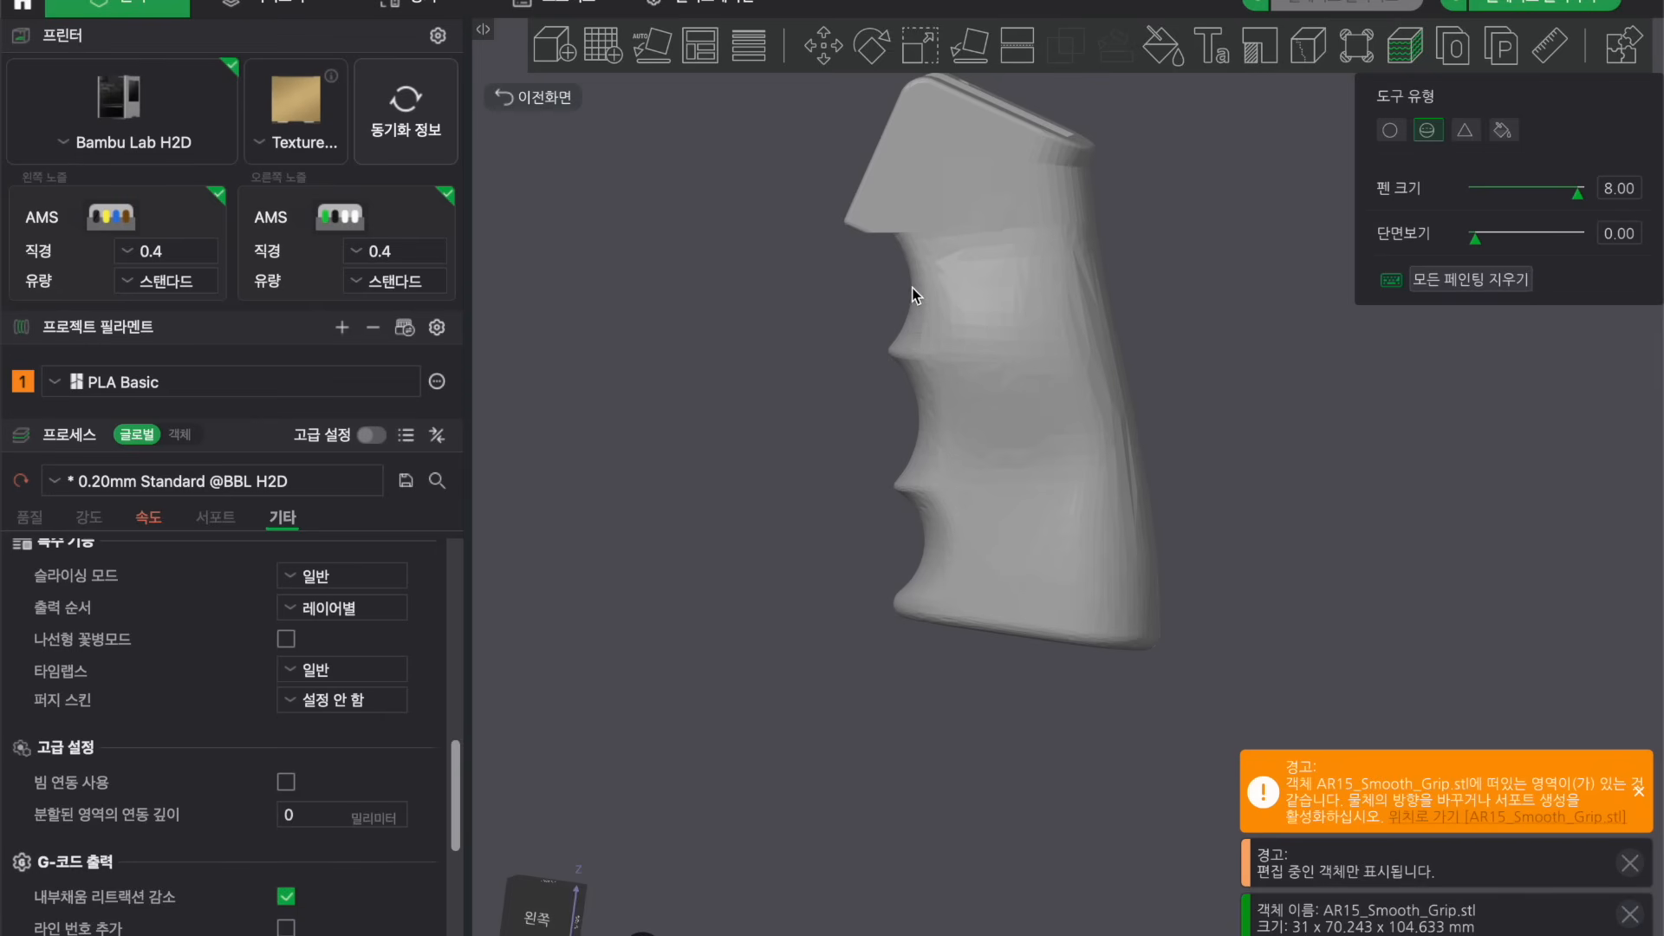
mouse_move(920, 298)
left_mouse_down()
mouse_move(981, 403)
mouse_move(994, 605)
mouse_move(973, 610)
mouse_move(894, 354)
mouse_move(917, 550)
mouse_move(904, 501)
left_mouse_up()
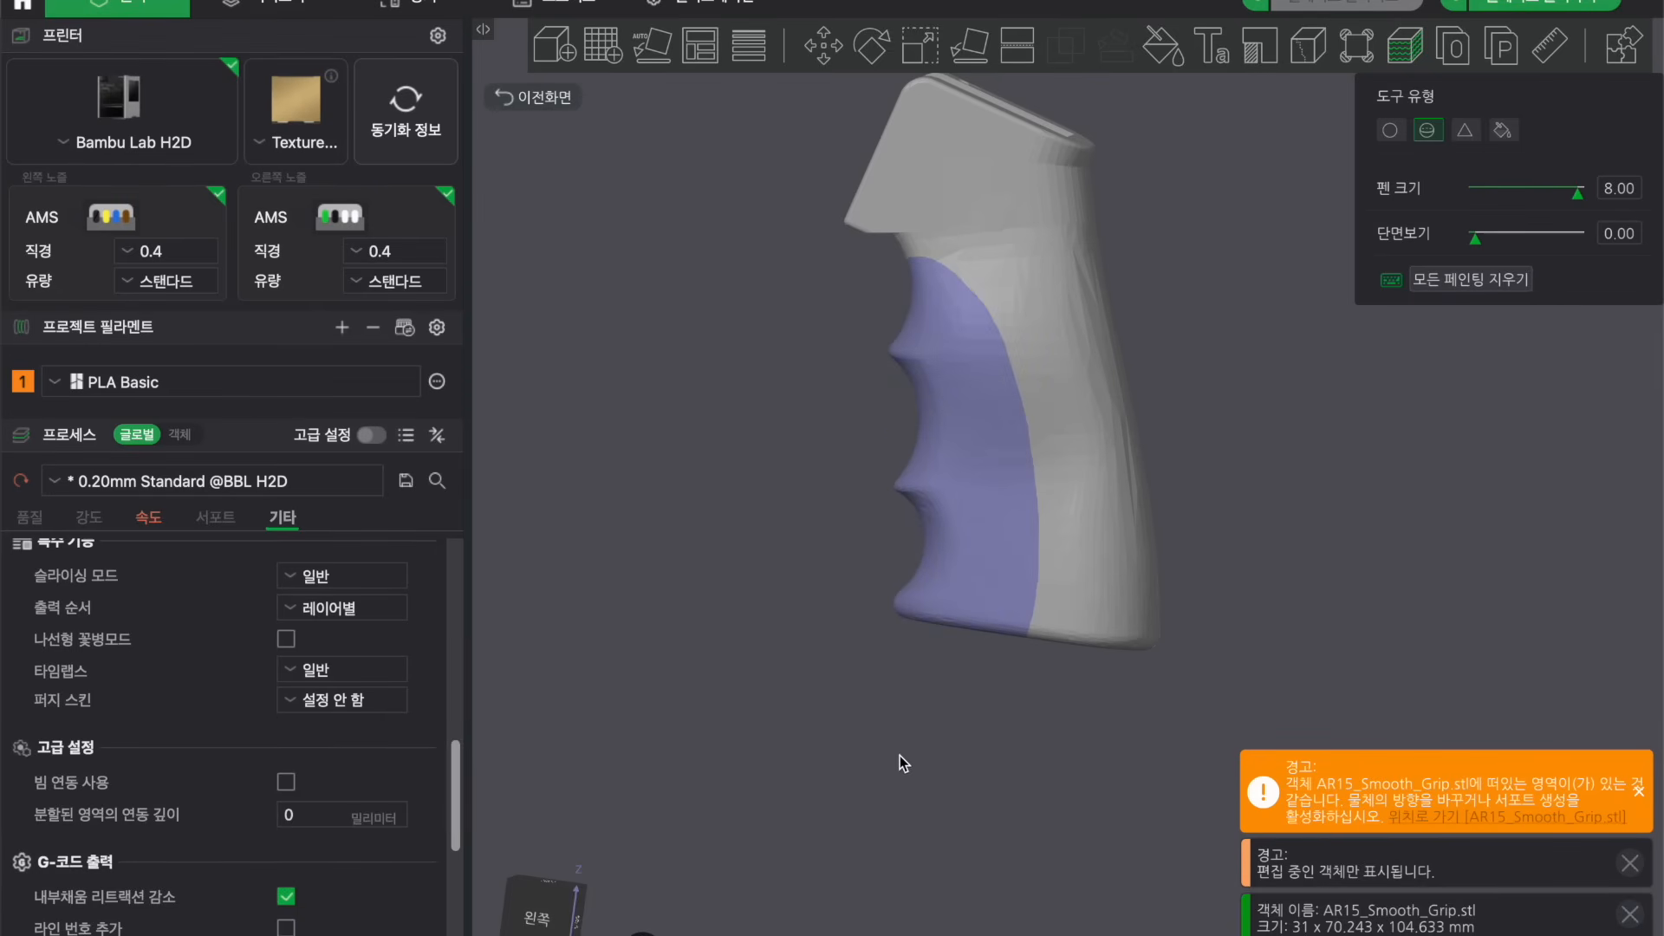
left_click(1014, 613, "shift")
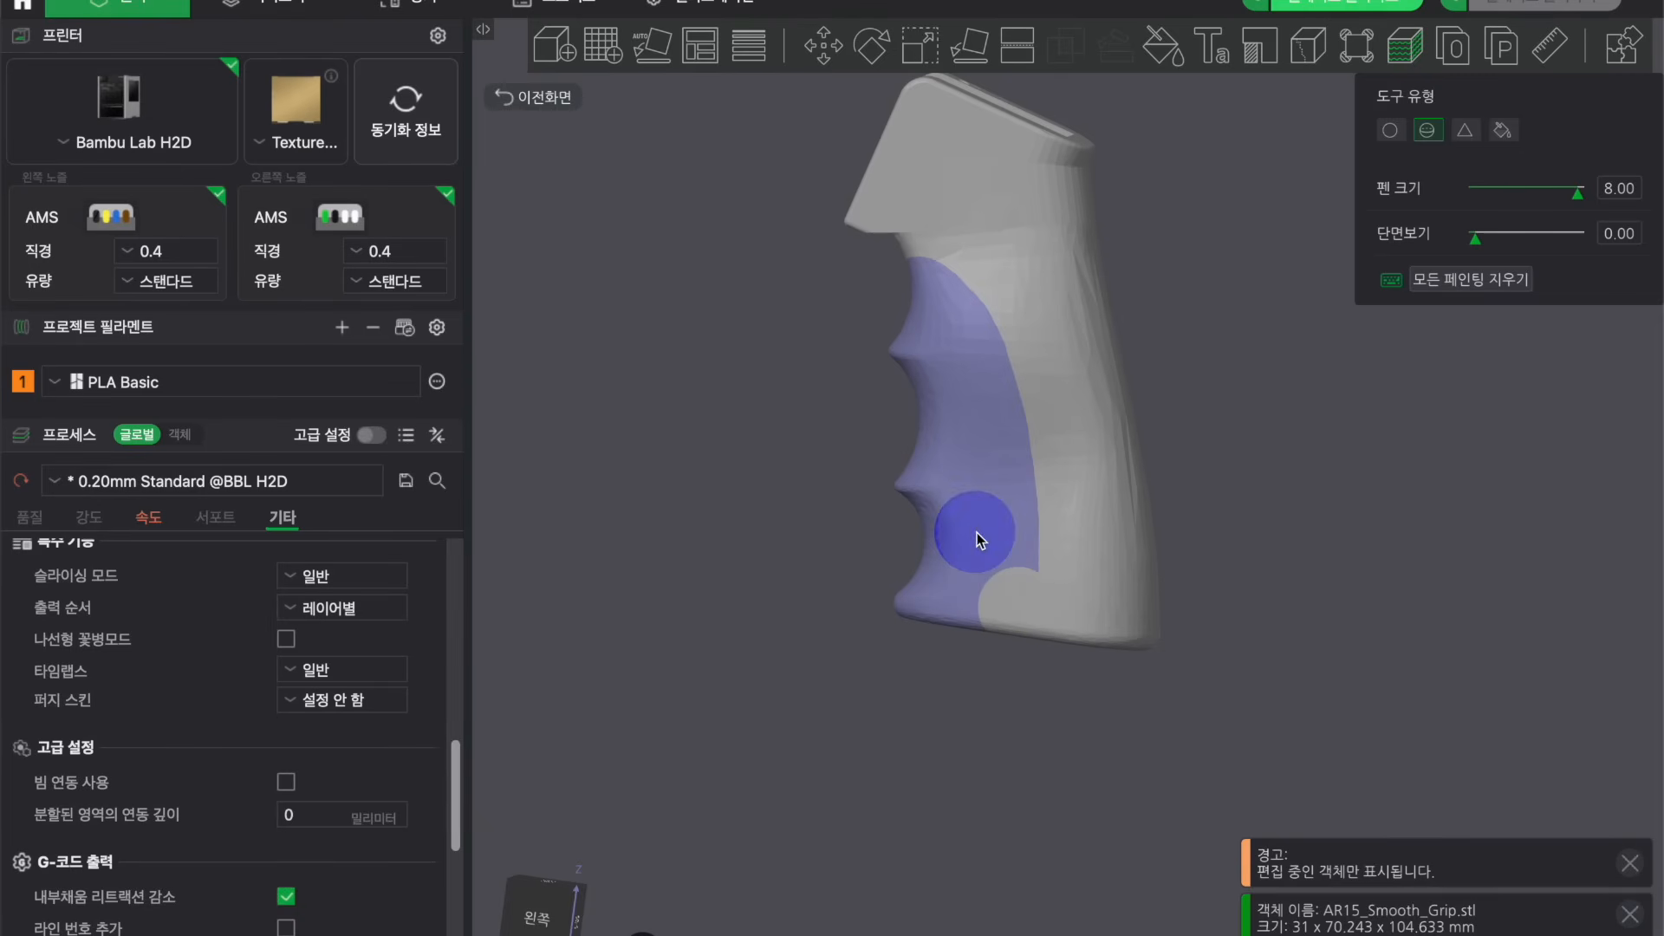
left_click(997, 587)
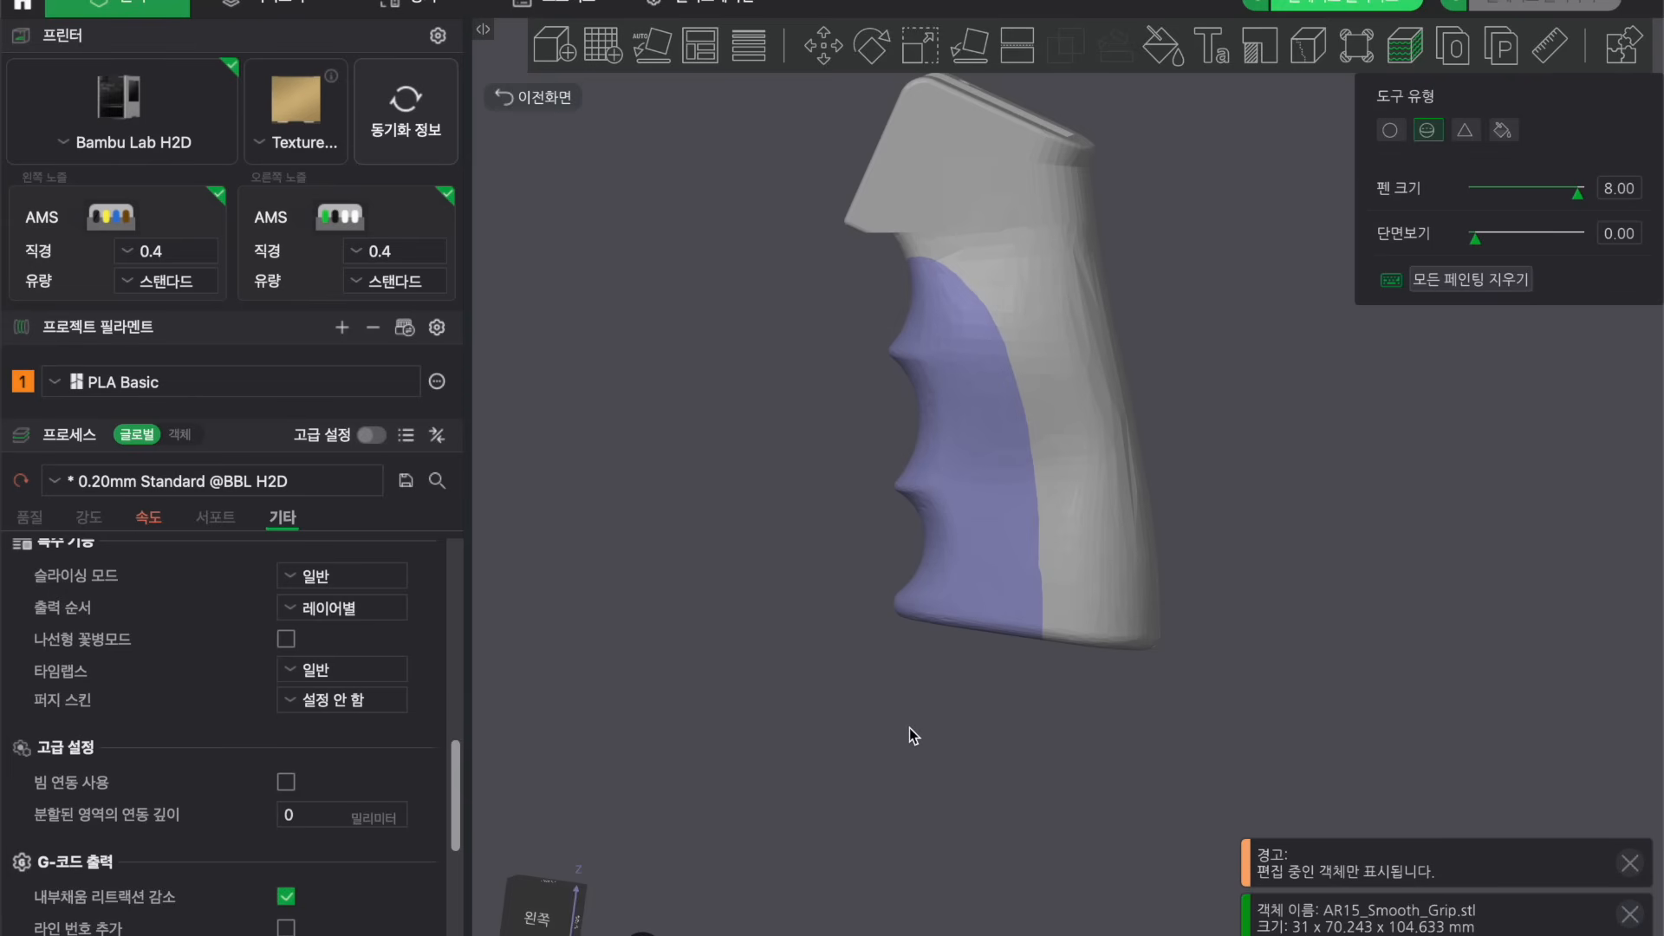
Paint fuzzy skin over the grip's opposite side and back surfaces.
mouse_move(909, 728)
left_mouse_down()
mouse_move(878, 724)
mouse_move(994, 740)
mouse_move(999, 727)
left_mouse_up()
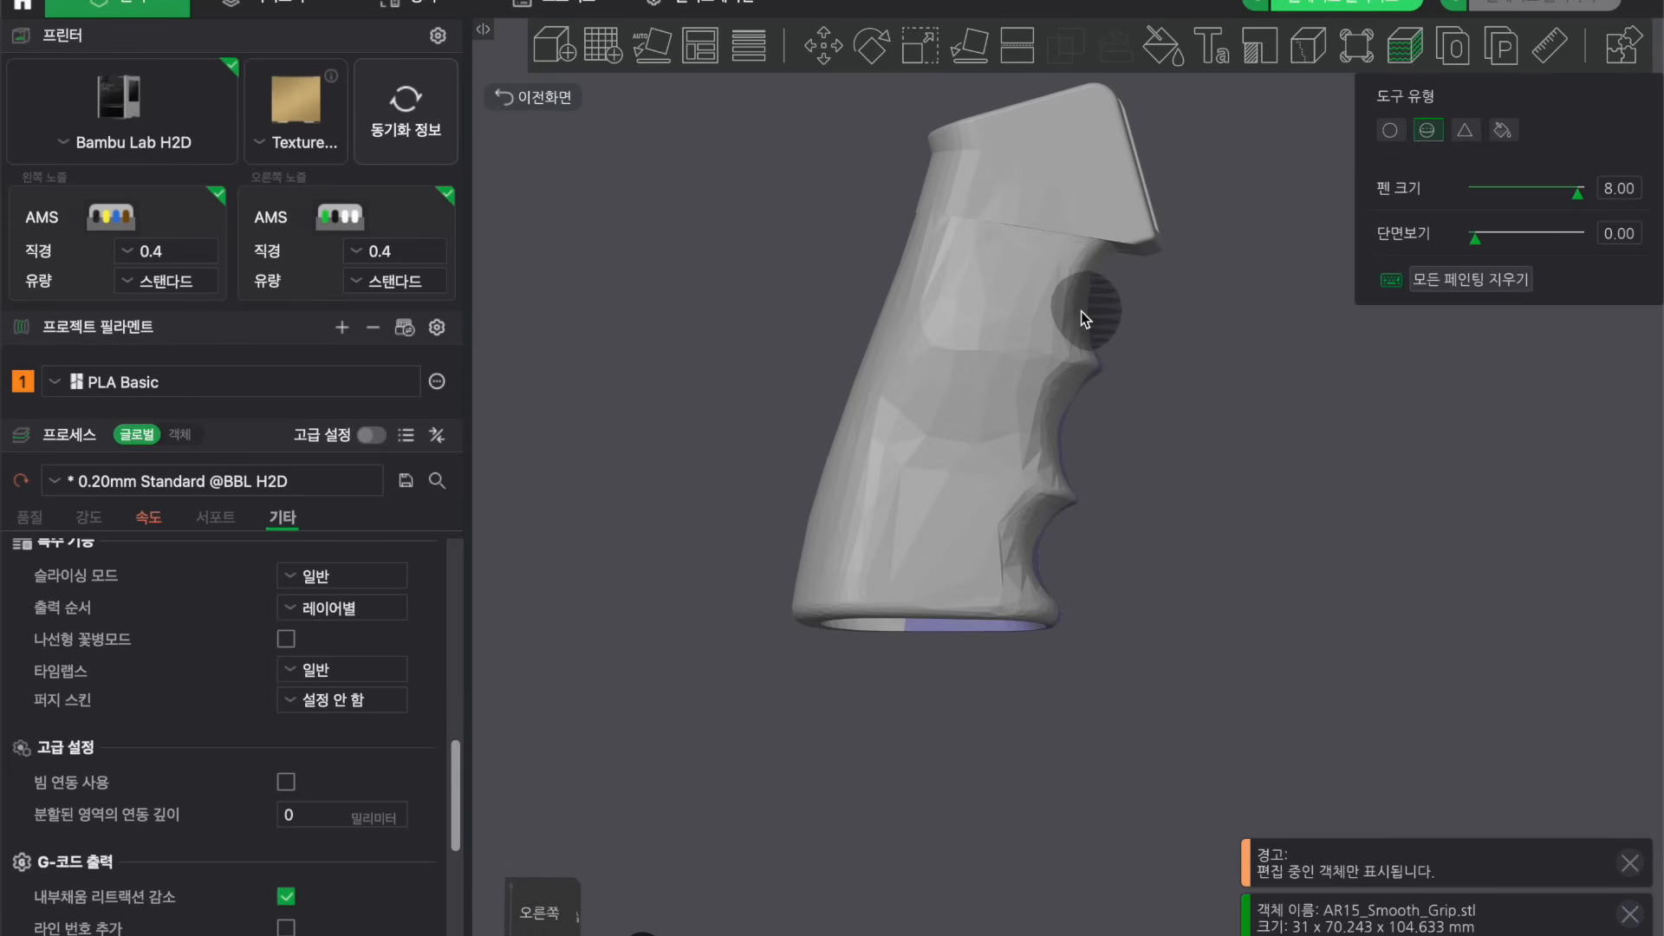
mouse_move(1081, 311)
left_mouse_down()
mouse_move(977, 449)
mouse_move(948, 593)
mouse_move(961, 604)
mouse_move(1064, 399)
mouse_move(1040, 598)
left_mouse_up()
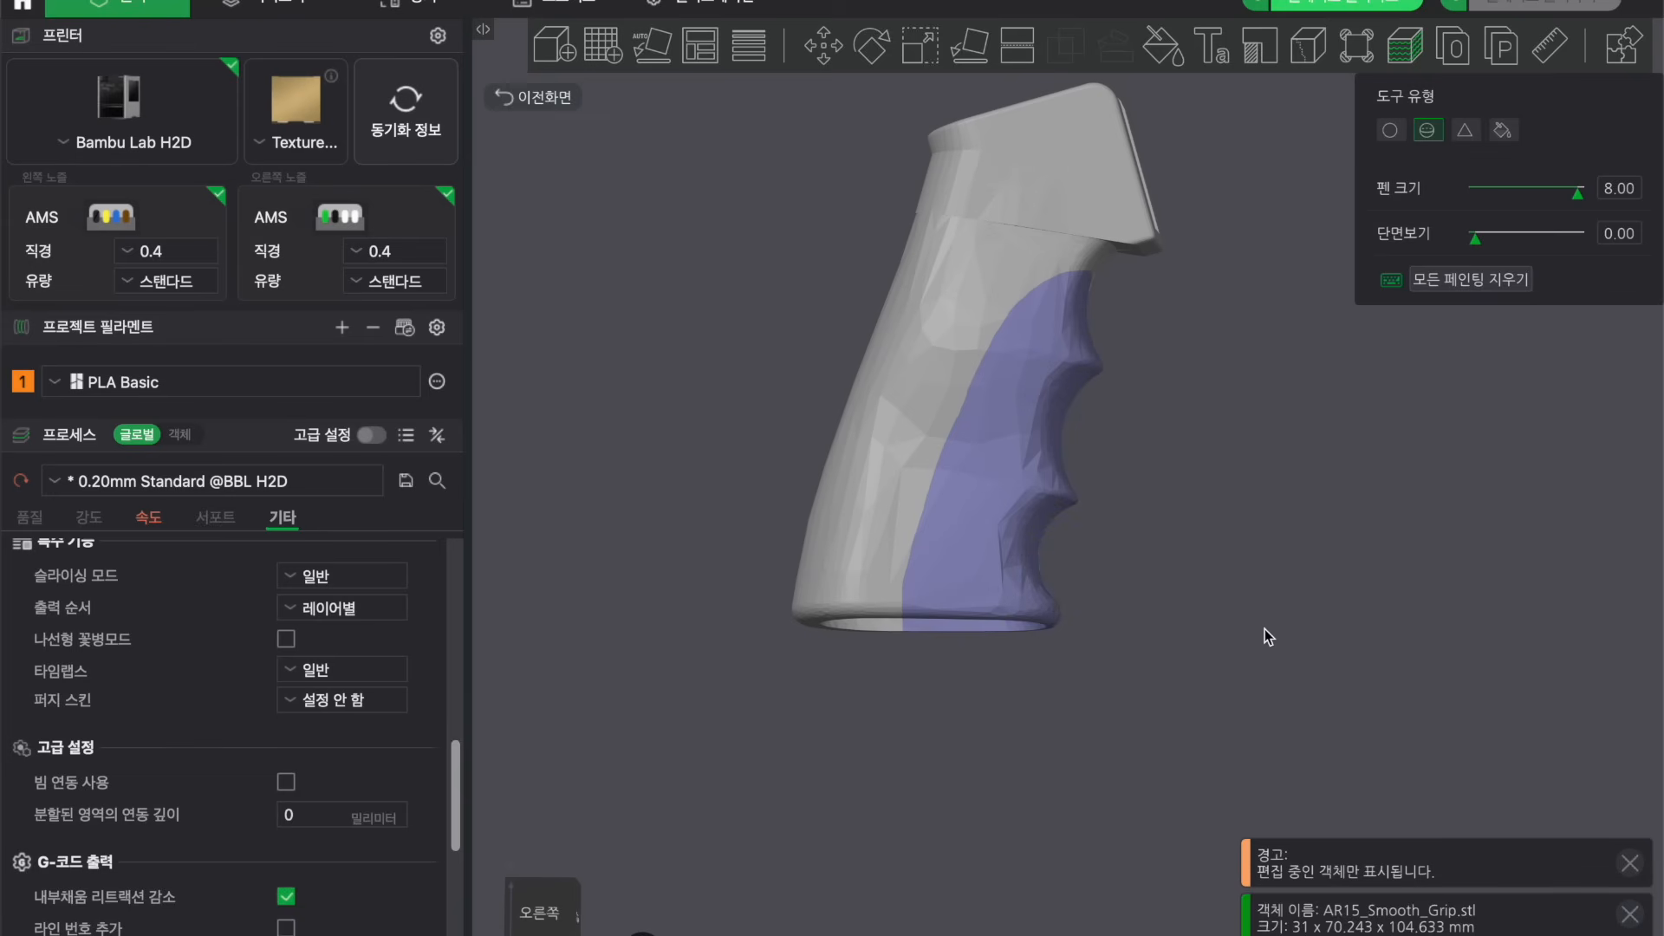
left_click_drag(1265, 637, 1083, 613)
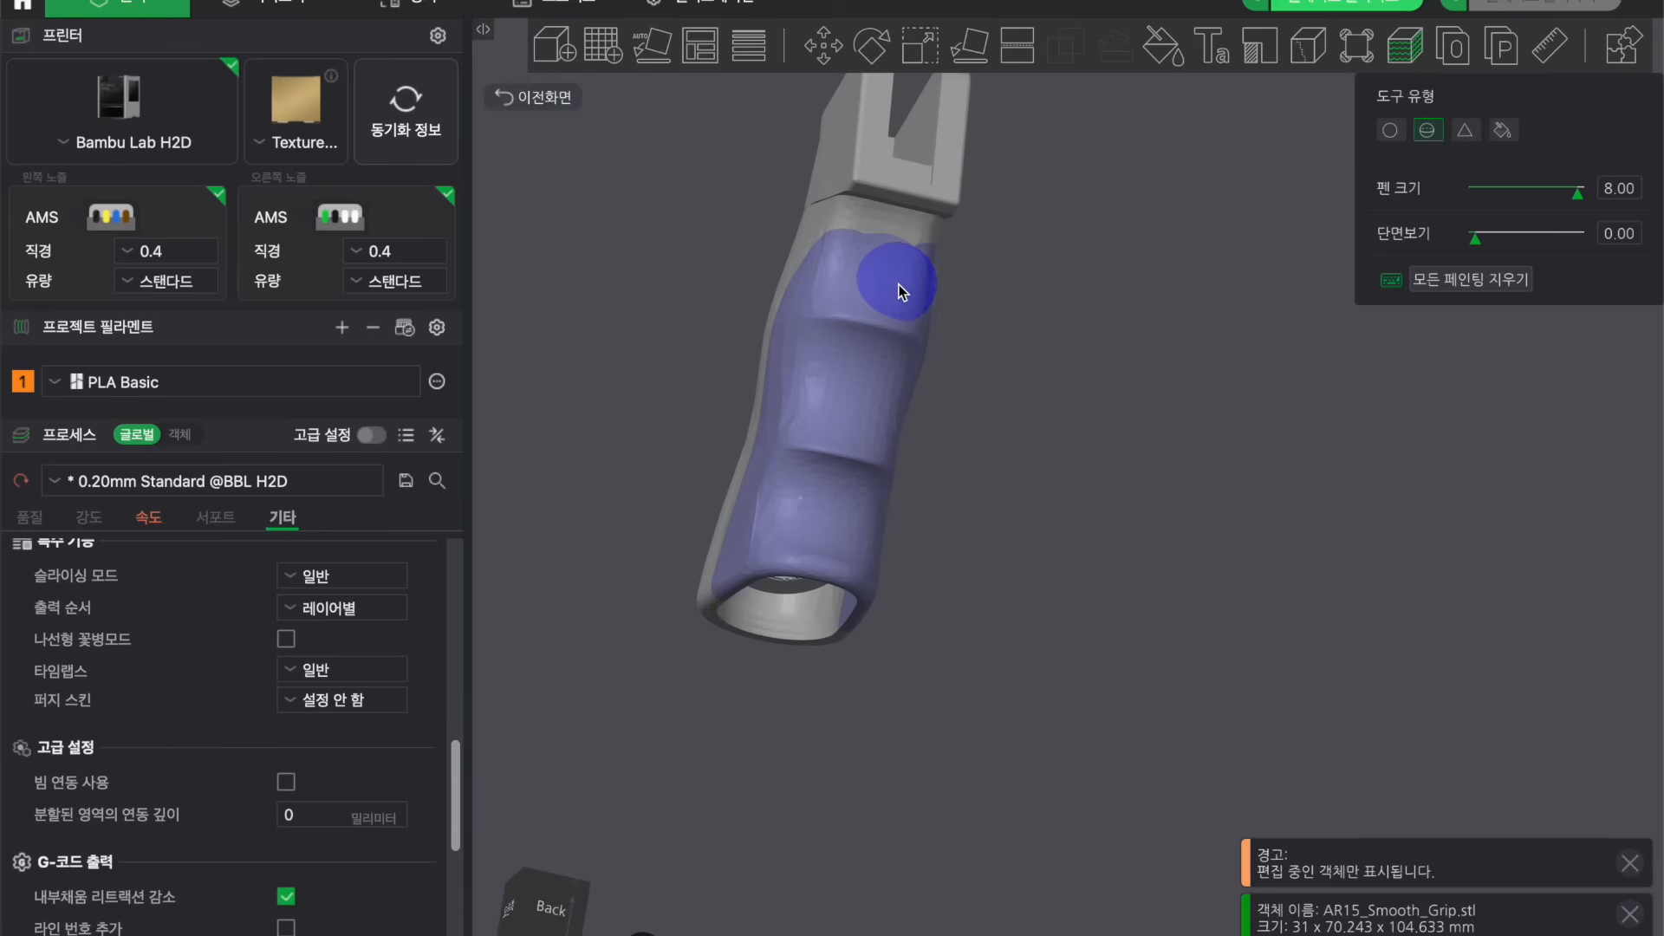
middle_click_drag(1030, 383, 1081, 413)
left_click_drag(1081, 412, 1105, 346)
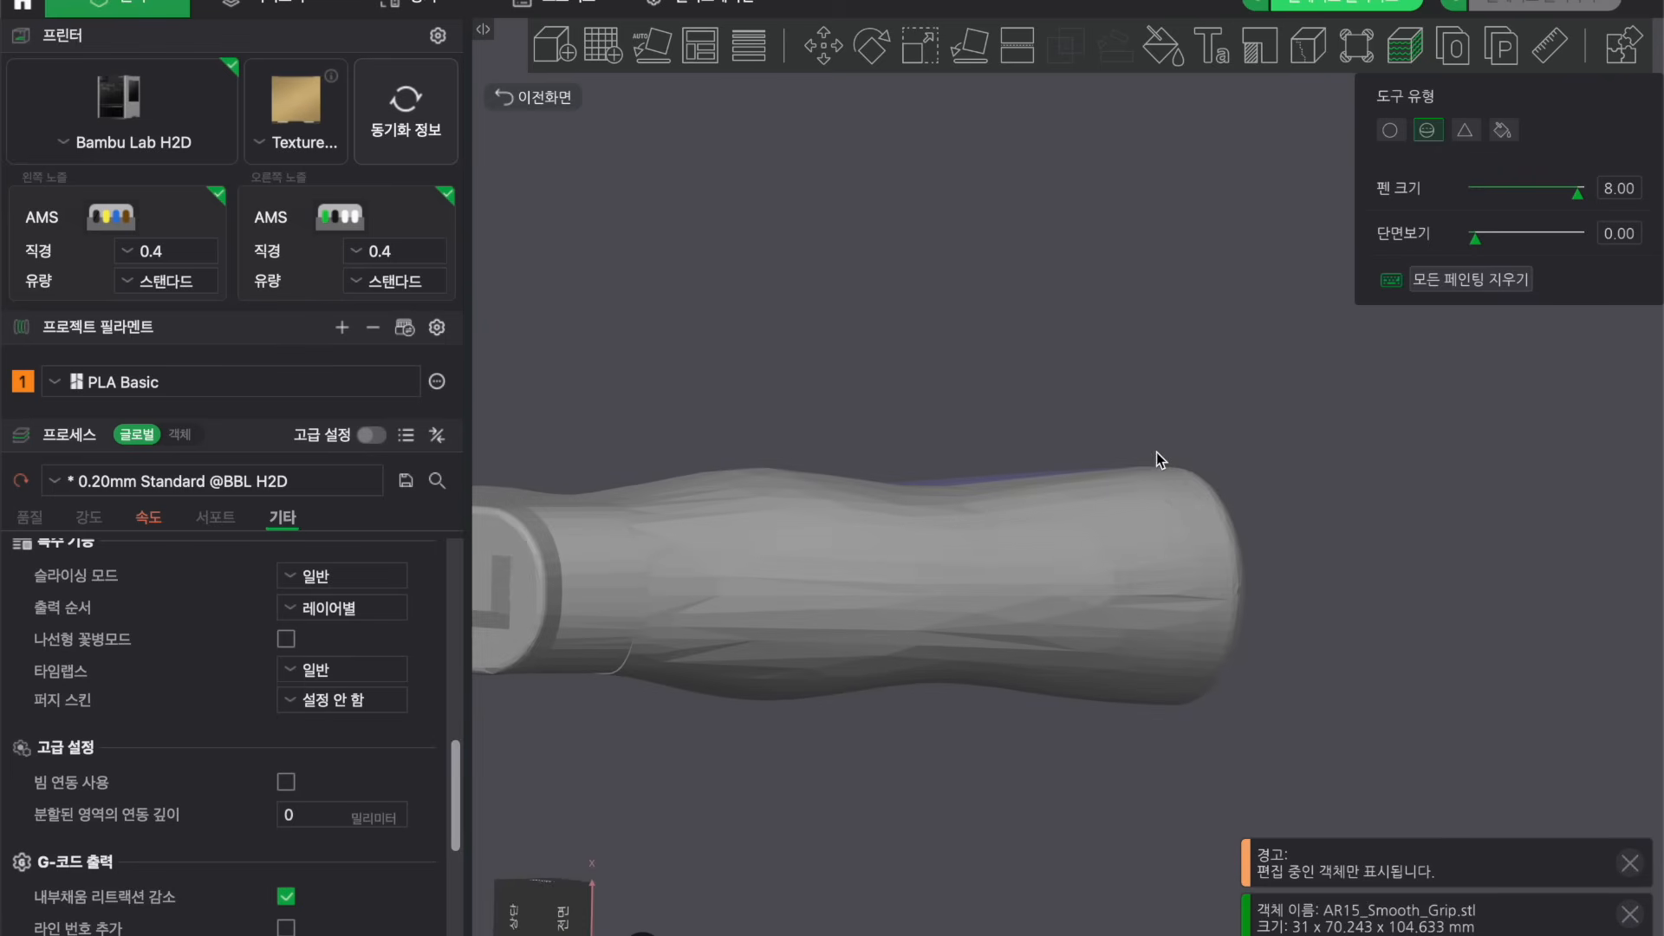
Set the cross-section view to 0.60 and edit the grip's interior painting with the circle brush.
middle_click_drag(1033, 382, 1181, 255)
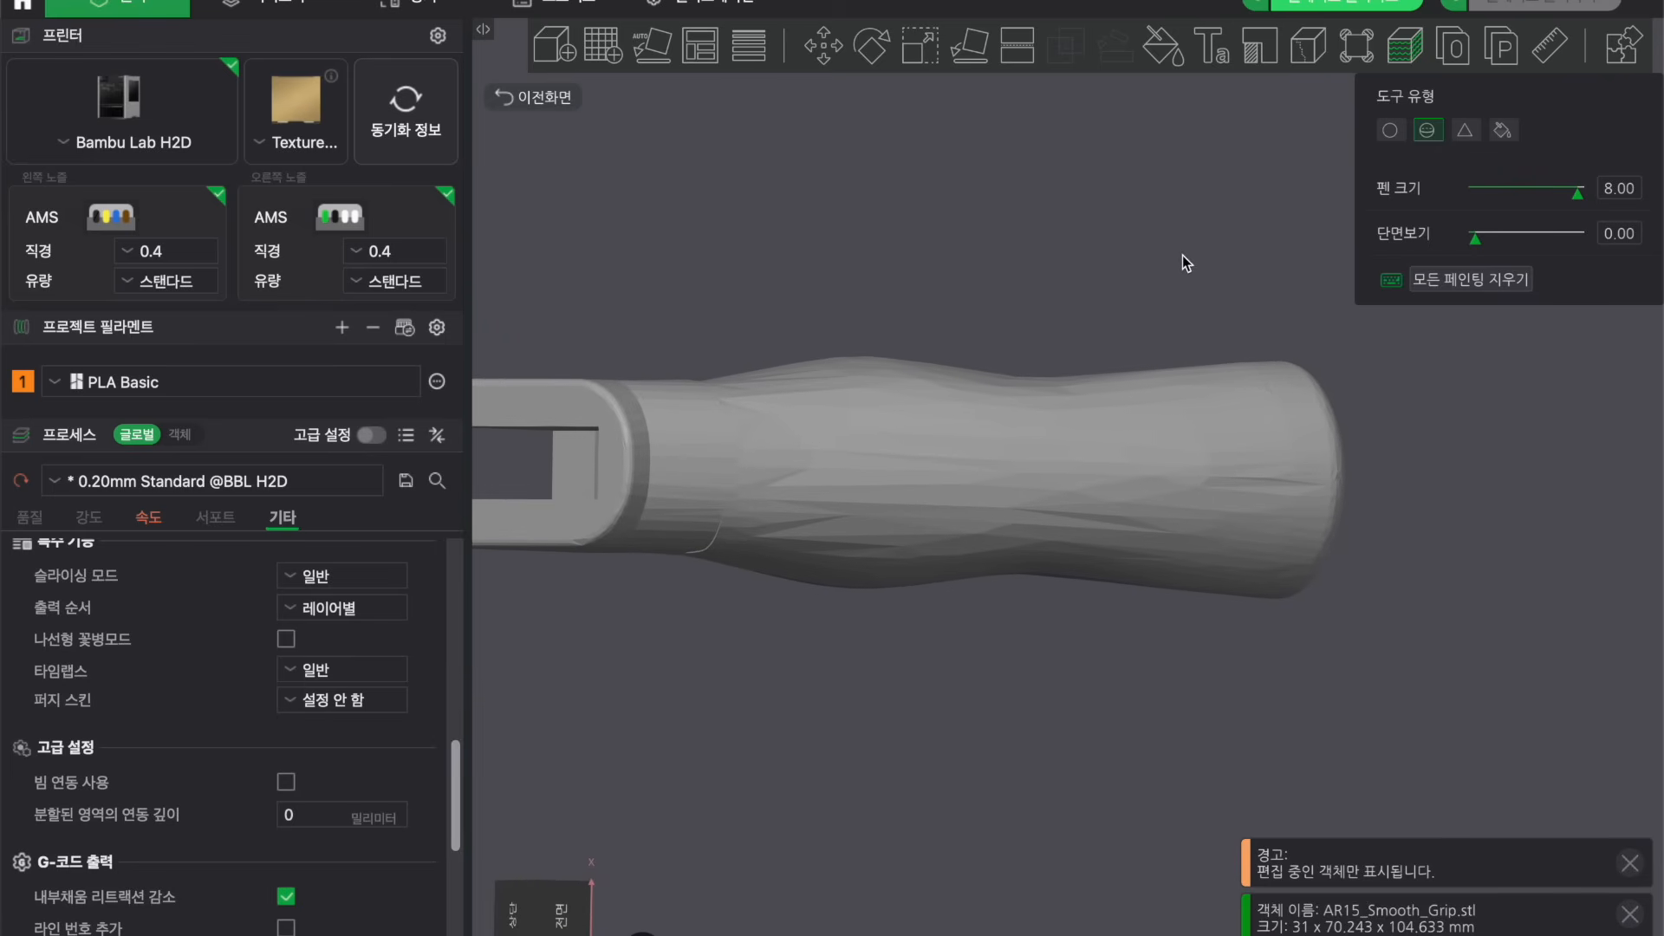
mouse_move(1473, 239)
left_mouse_down()
mouse_move(1556, 248)
mouse_move(1538, 254)
left_mouse_up()
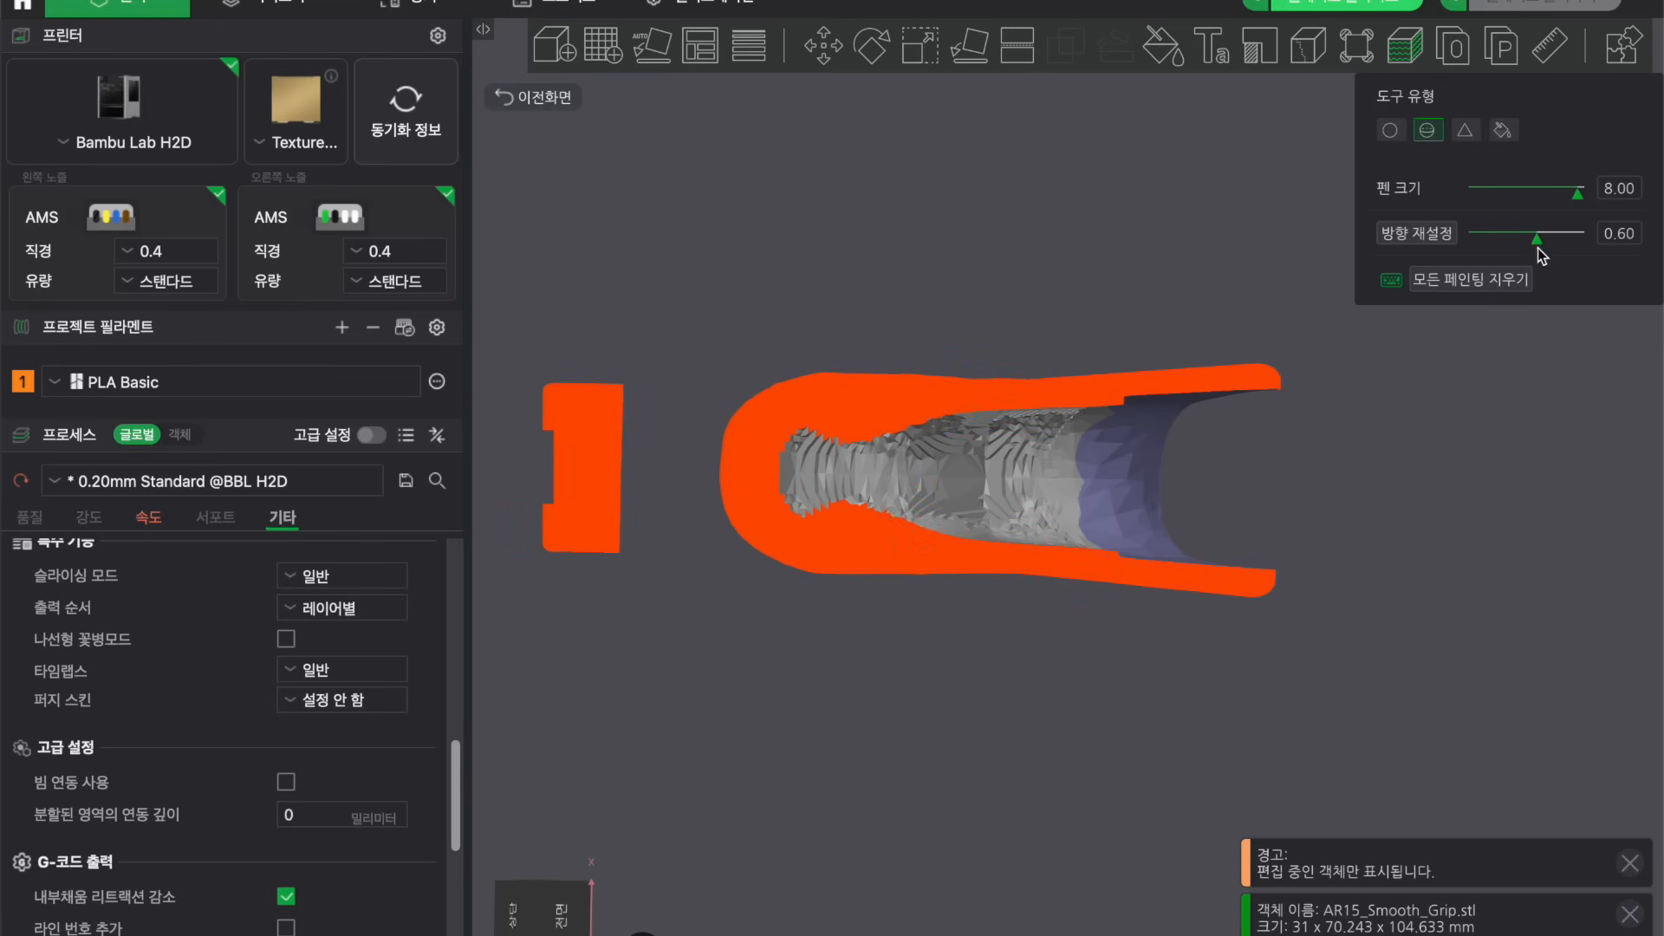
left_click(1395, 132)
left_click_drag(1130, 461, 1098, 475)
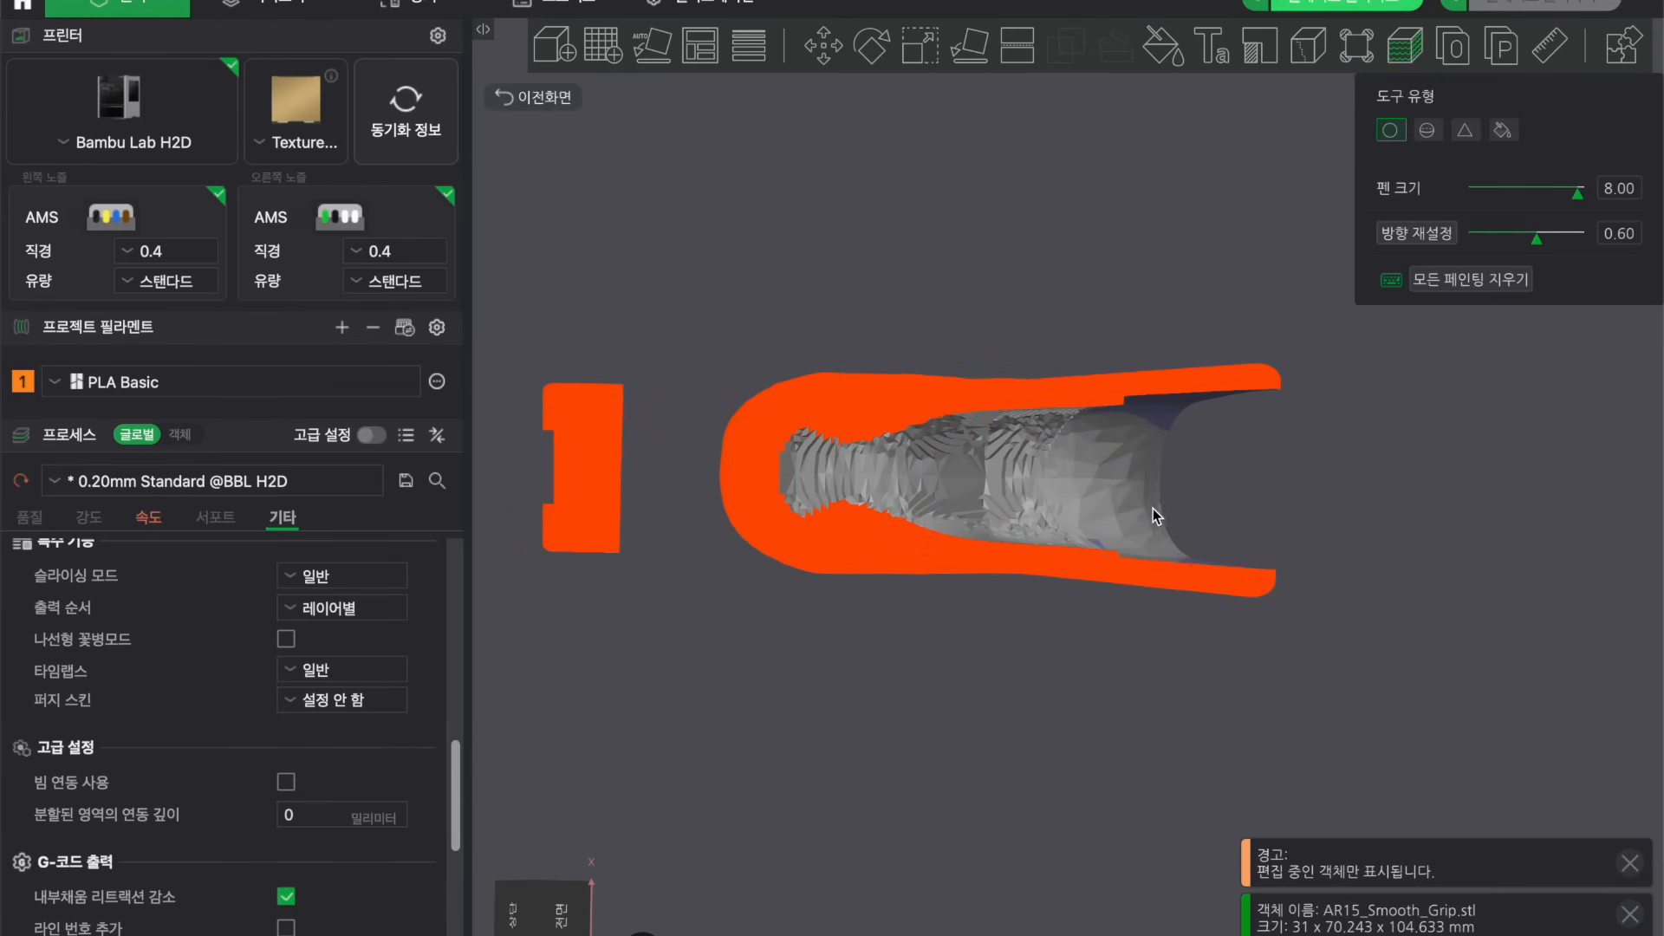
Paint additional fuzzy skin on the grip's interior with the circle brush, then reset the cross-section view to 0.00.
left_click_drag(1145, 423, 1229, 400, "shift")
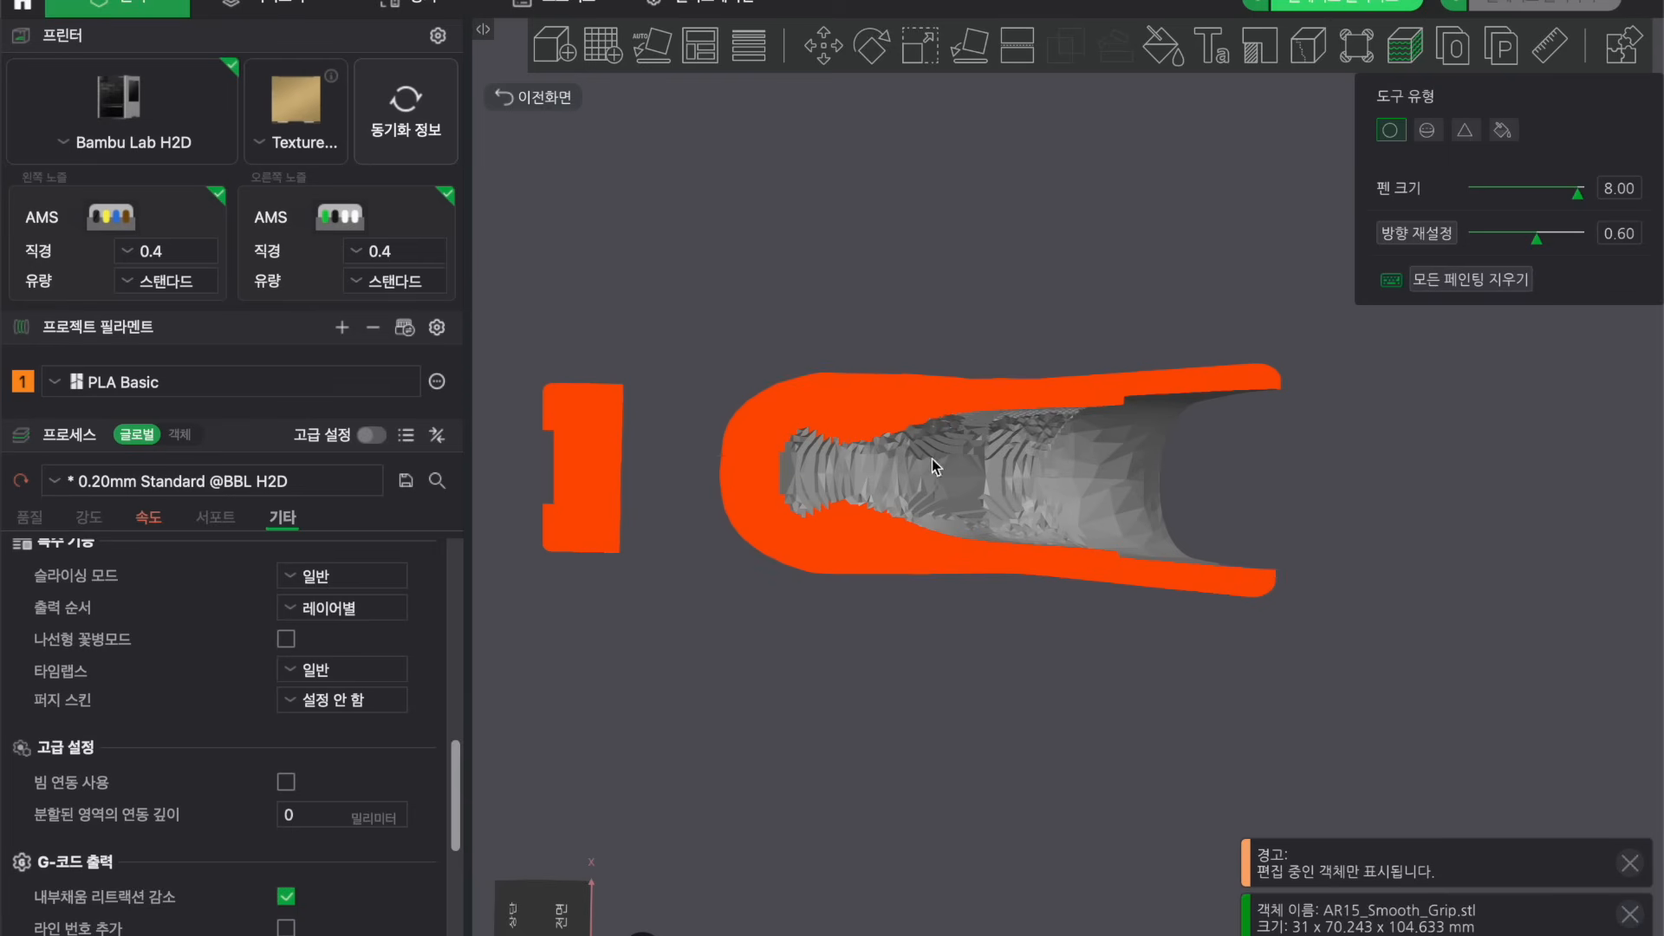
mouse_move(1448, 451)
left_mouse_down()
mouse_move(1444, 485)
mouse_move(1377, 395)
mouse_move(1377, 439)
mouse_move(1313, 464)
mouse_move(1403, 499)
mouse_move(1264, 616)
left_mouse_up()
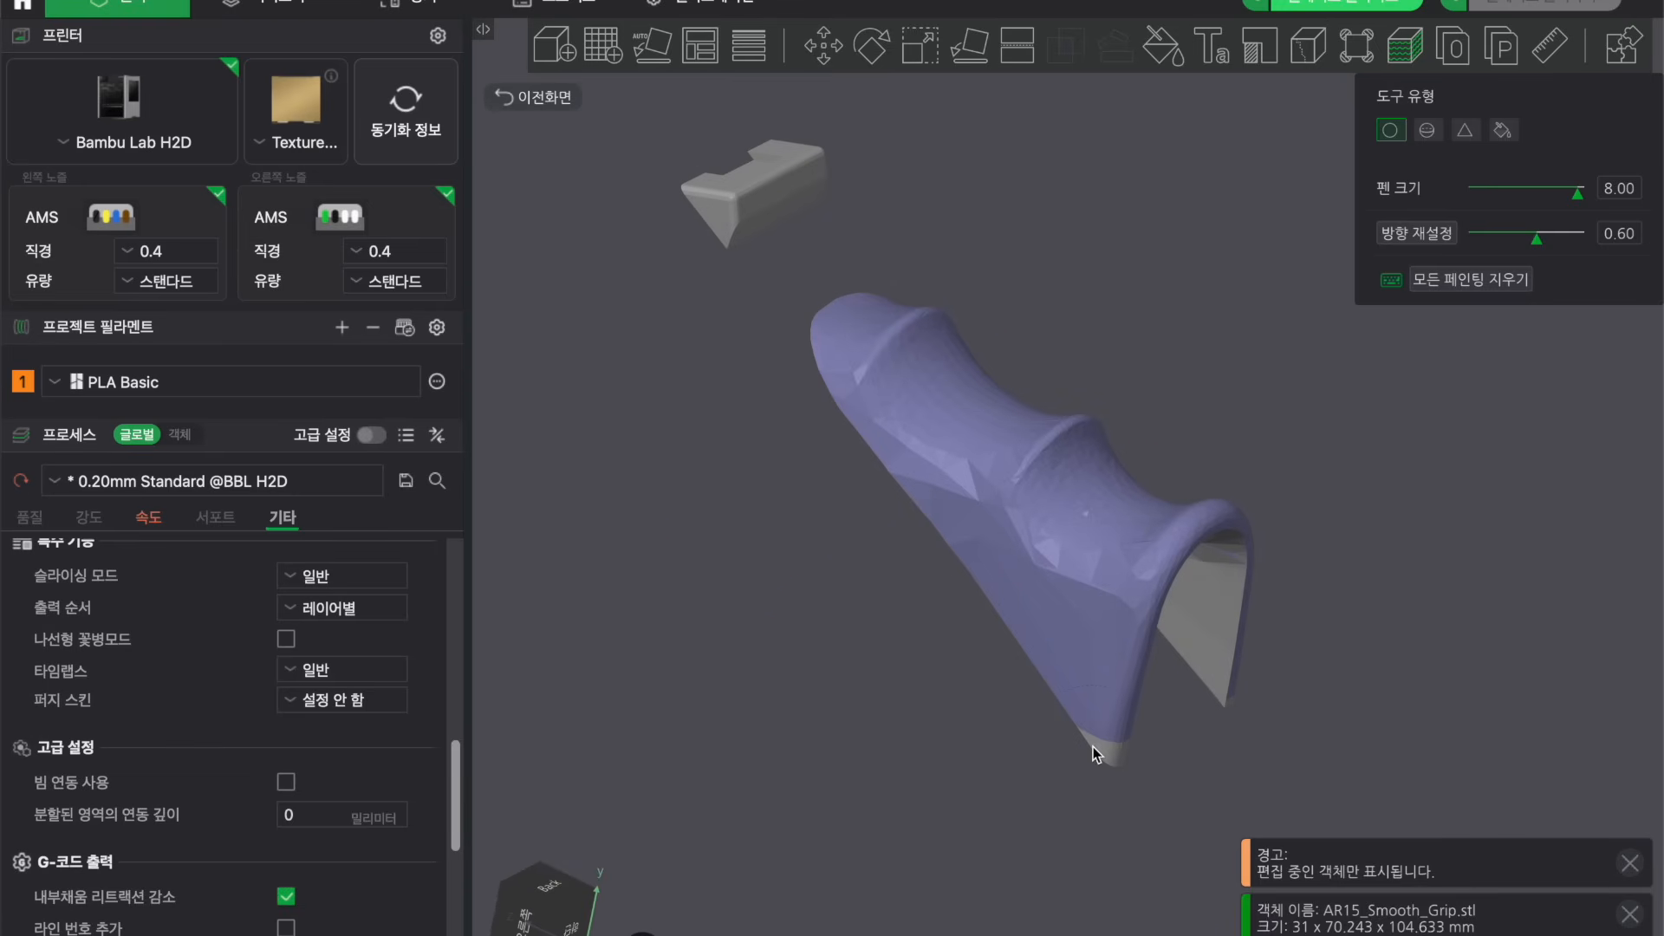
left_click_drag(1097, 754, 1119, 754)
left_click_drag(1455, 649, 1487, 686)
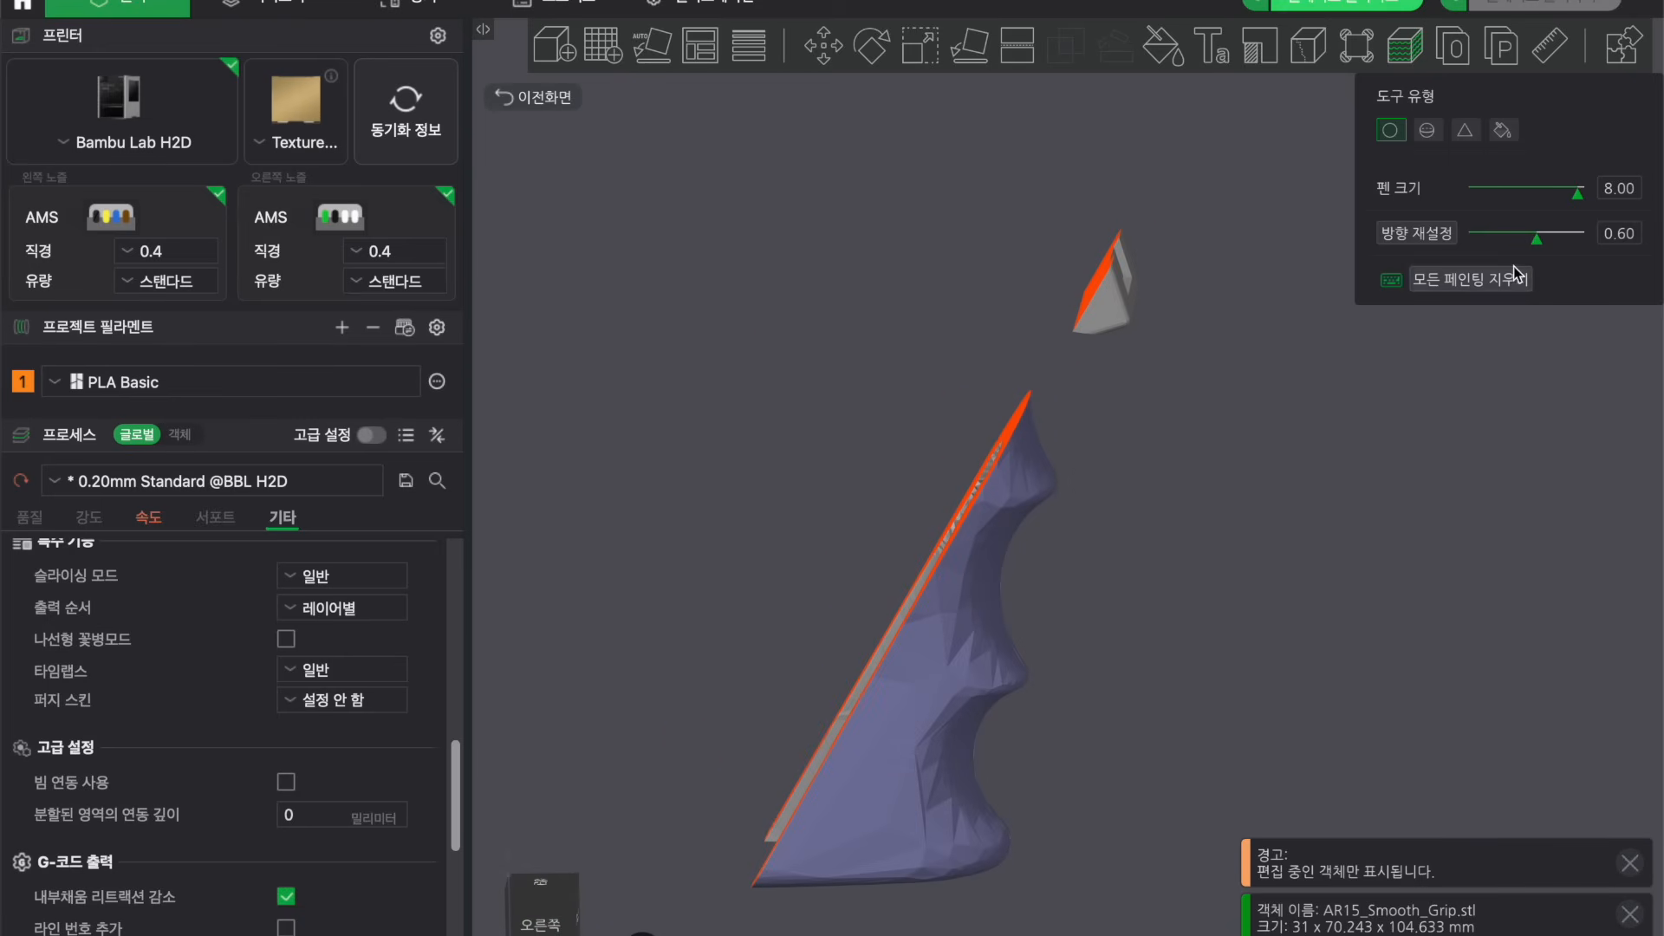
left_click_drag(1539, 238, 1476, 237)
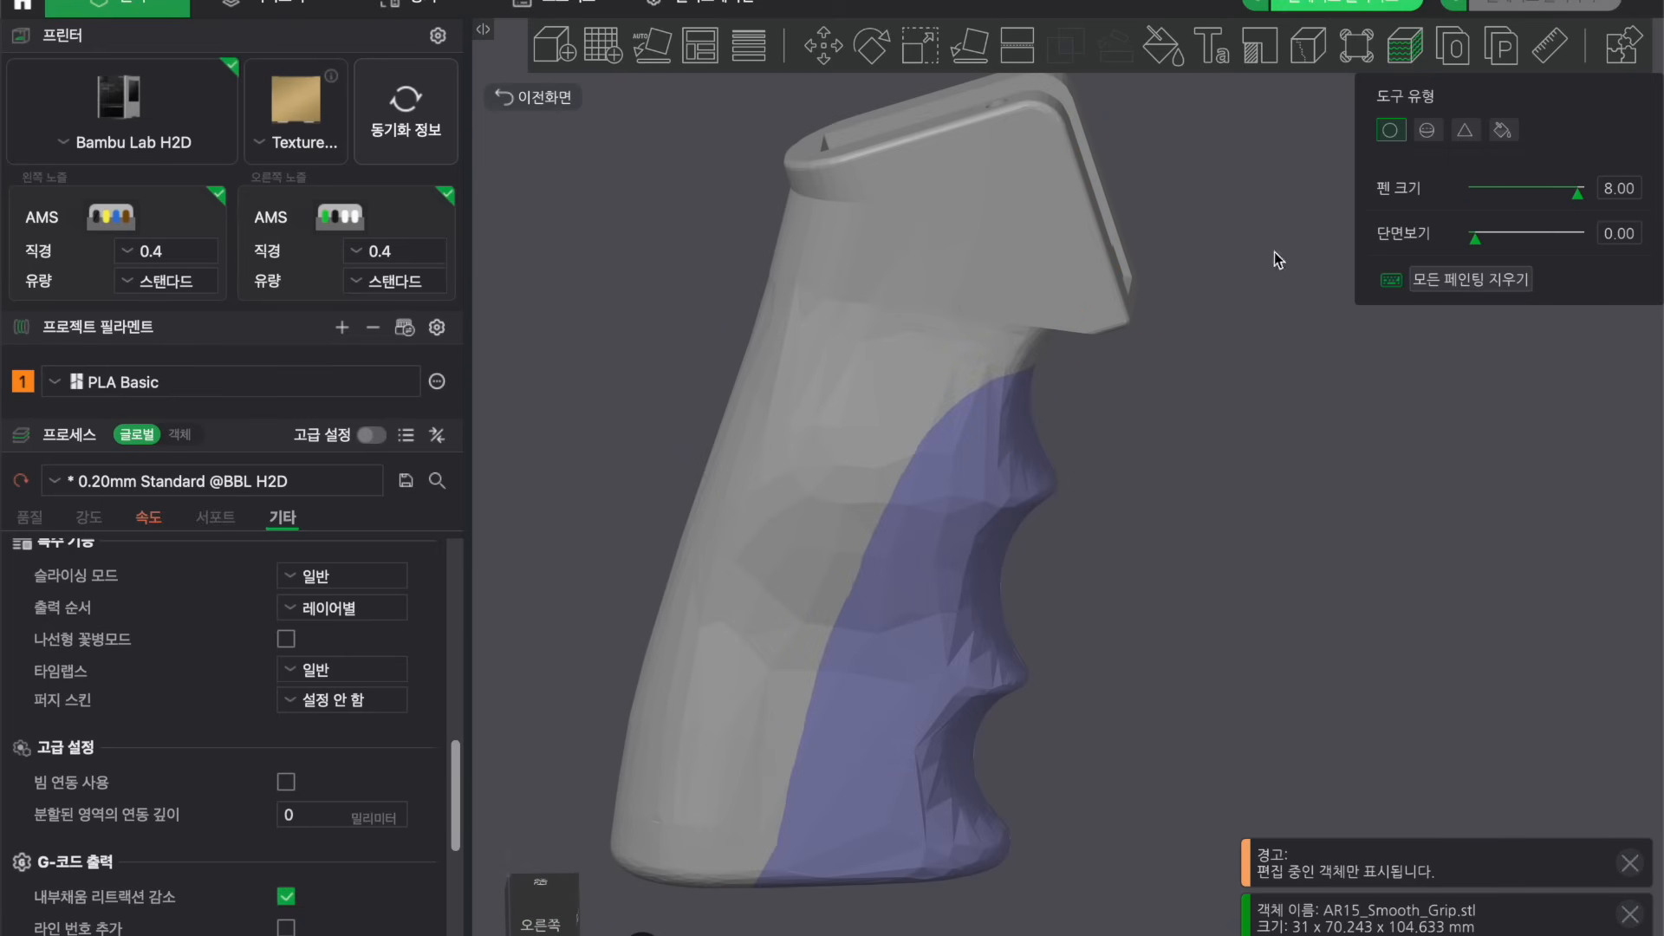
Slice the plate and examine the grip's fuzzy-skin texture closely in the sliced preview.
left_click(1359, 5)
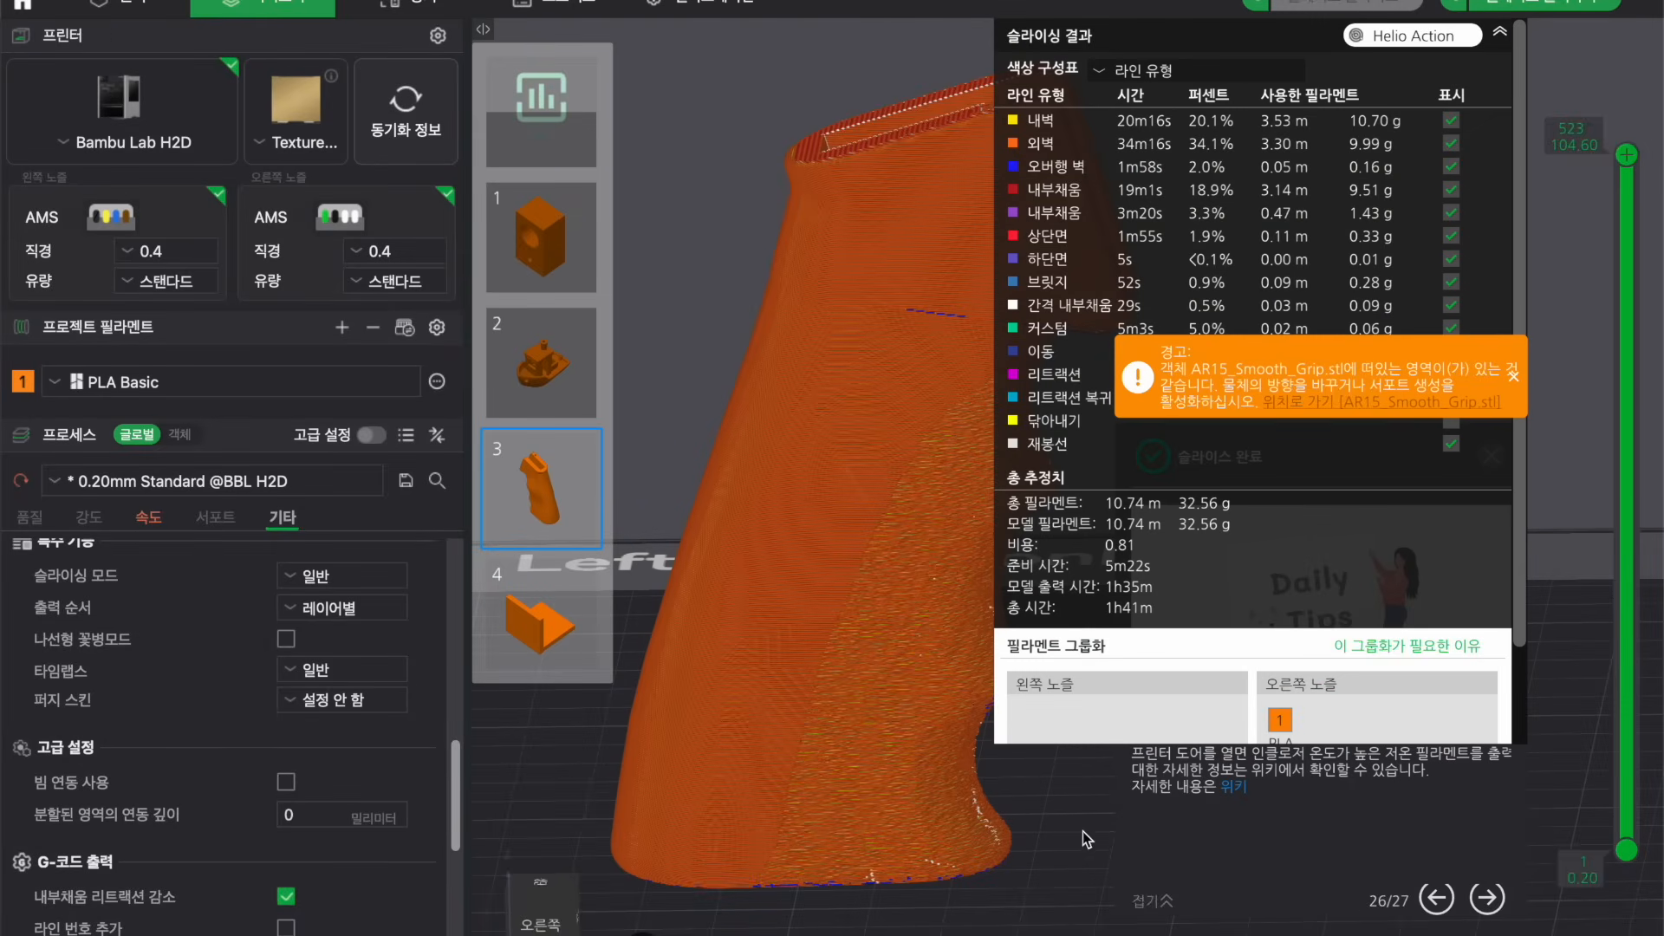
left_click_drag(1084, 831, 769, 864)
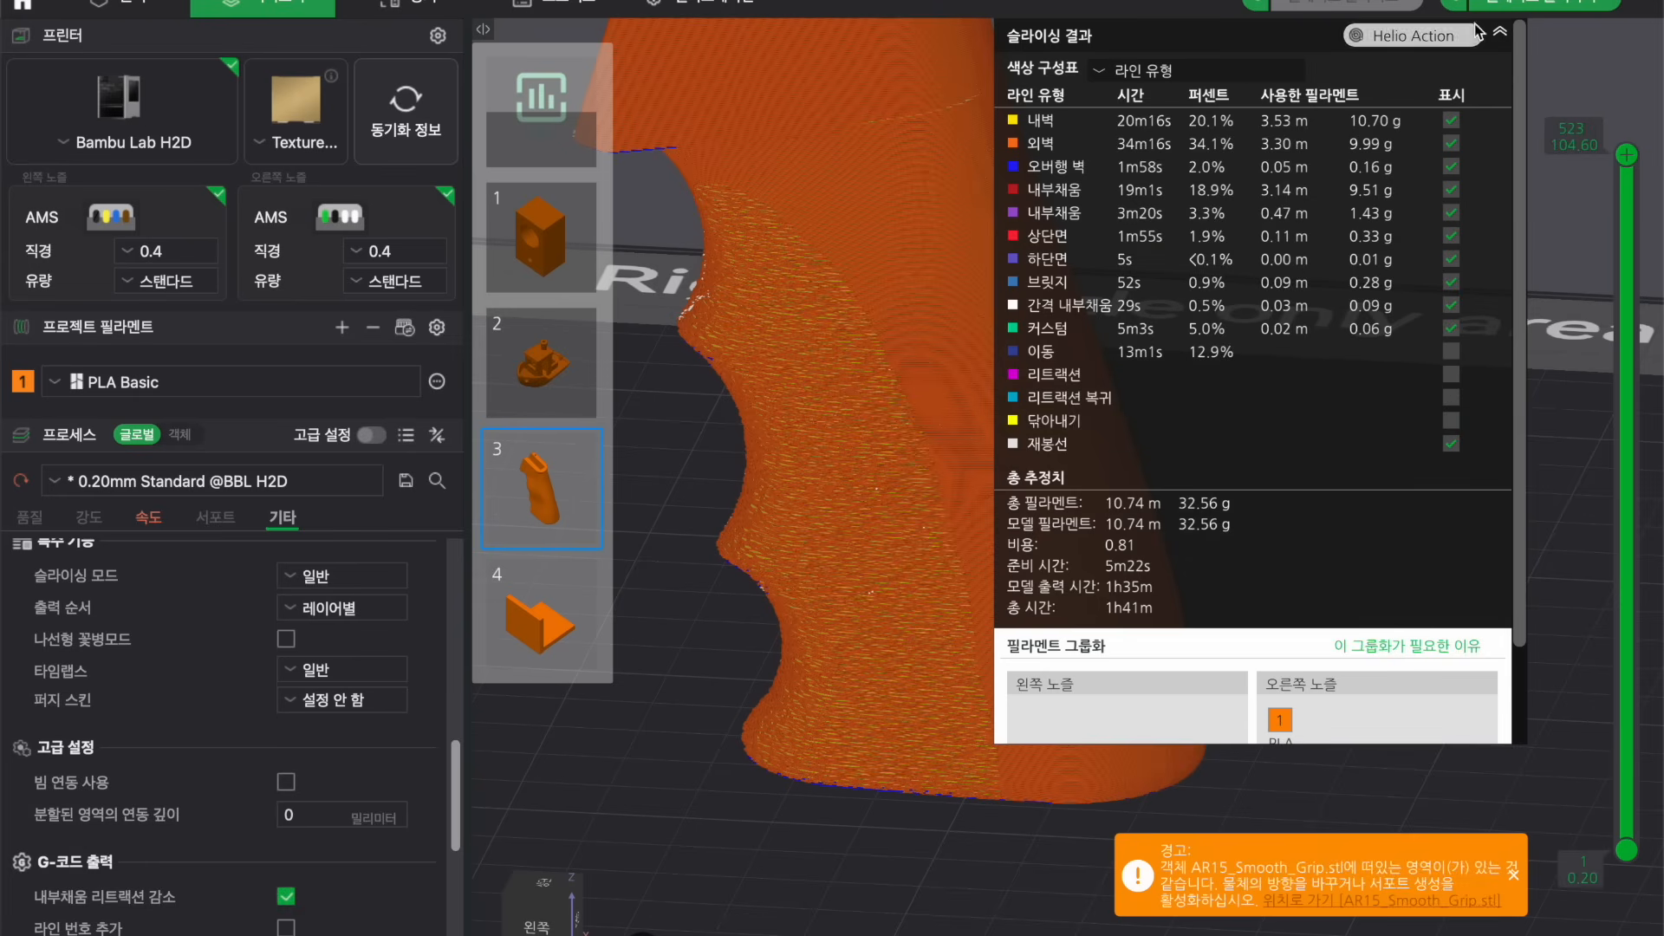
left_click(1499, 33)
scroll(1319, 399, "down", 5)
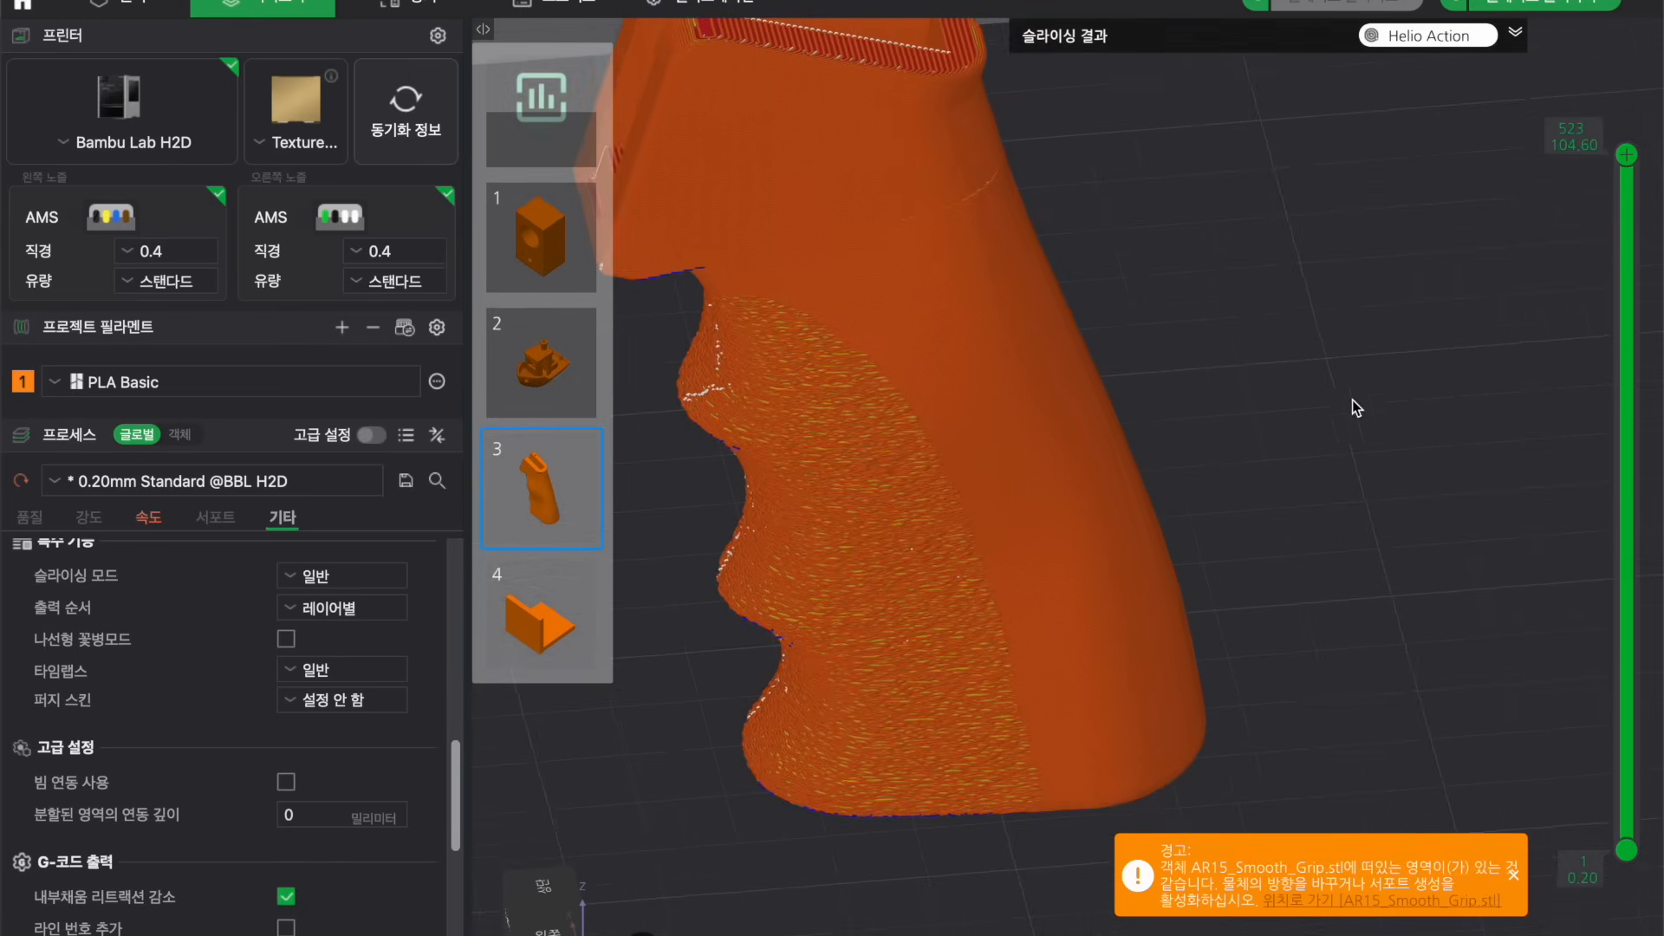
mouse_move(1450, 426)
left_mouse_down()
mouse_move(1437, 397)
mouse_move(1436, 412)
left_mouse_up()
scroll(1165, 525, "up", 2)
scroll(1165, 526, "up", 3)
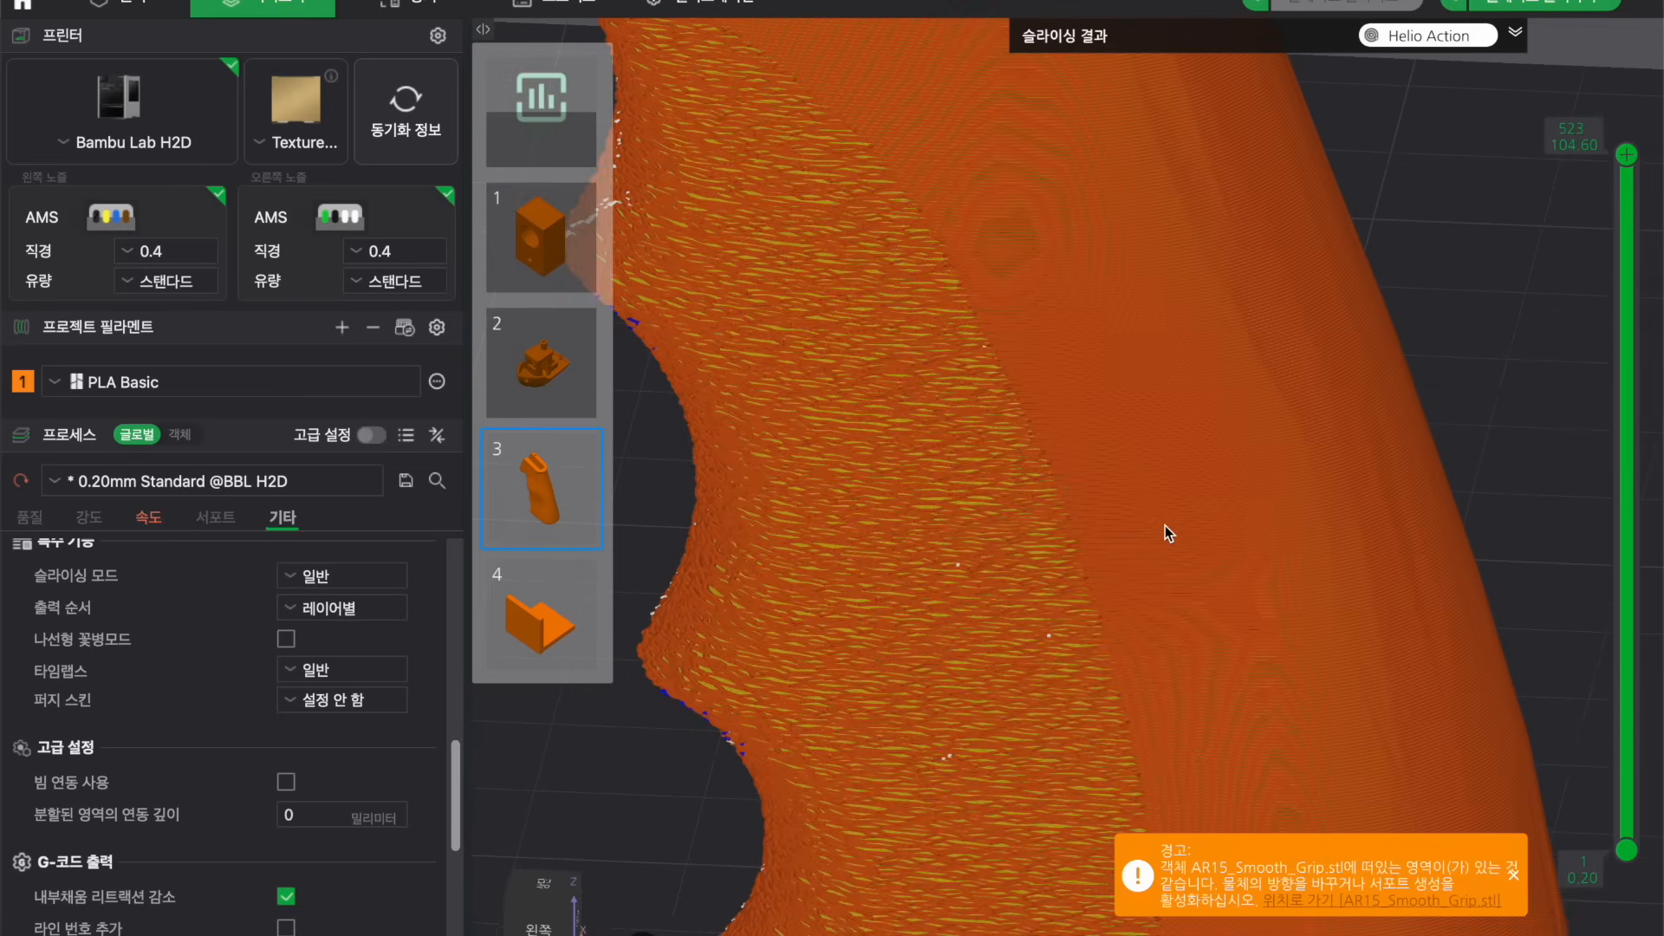
scroll(1165, 525, "down", 2)
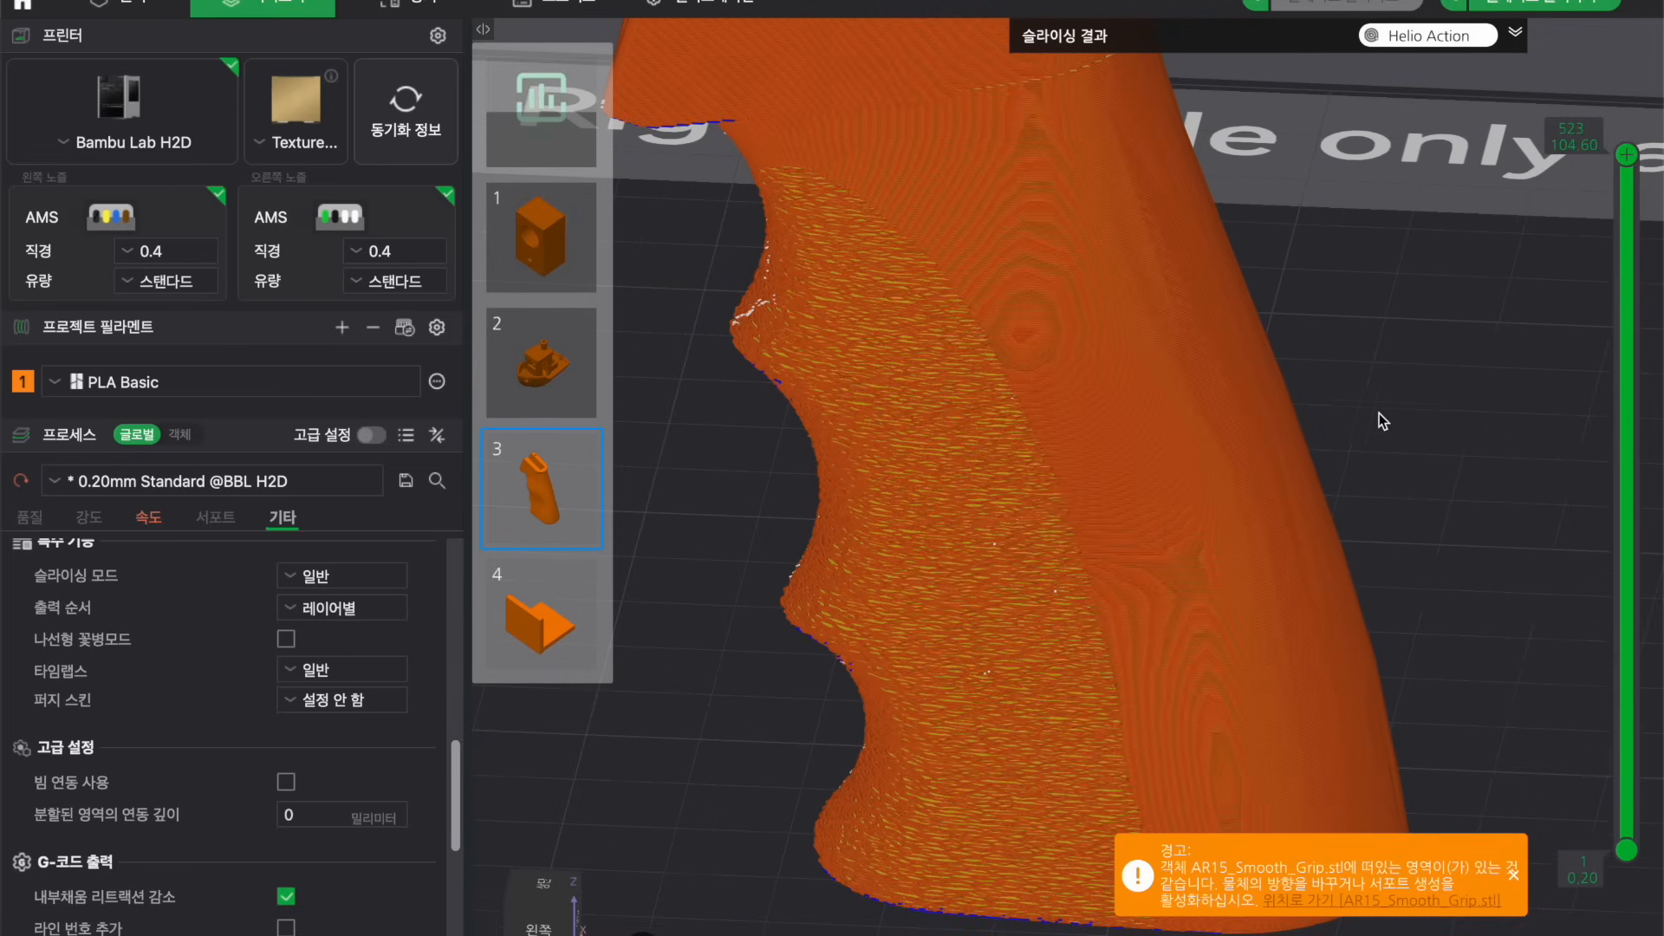